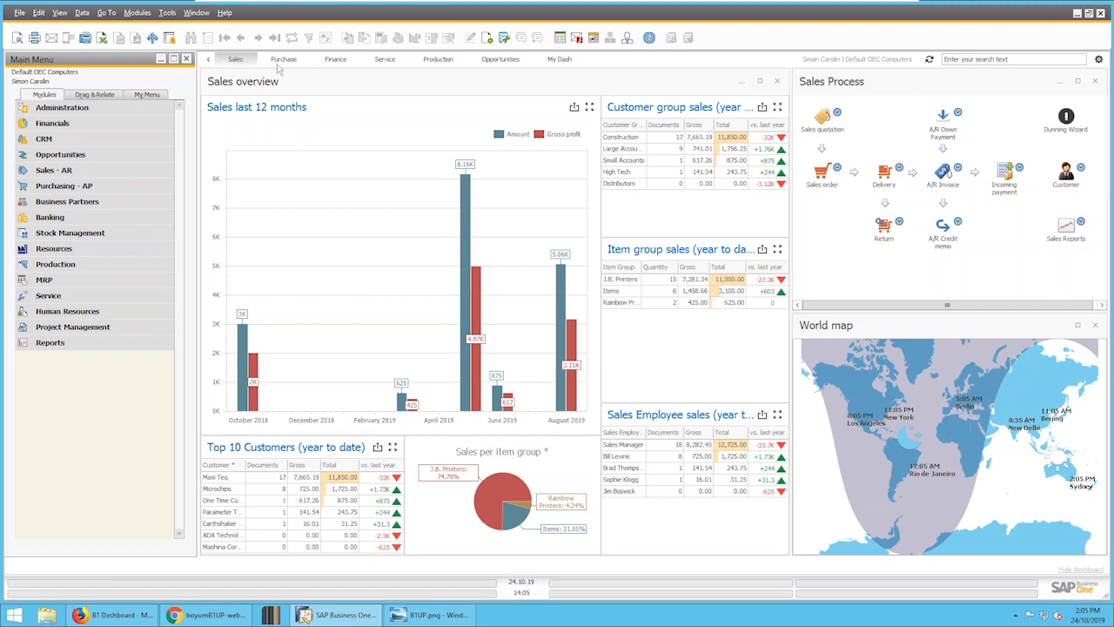
# Step: Open the My Dash view and expand the Items group in the Sales Pivot (Items) widget
pyautogui.press('ctrl')
pyautogui.press('ctrl')
pyautogui.click(566, 61)
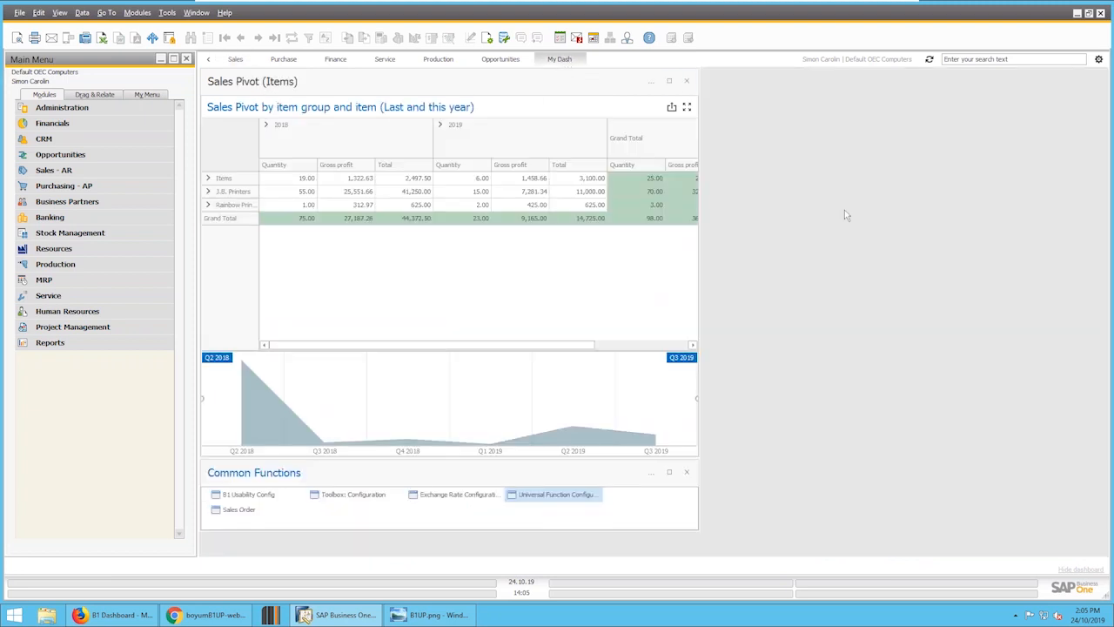
pyautogui.click(1098, 59)
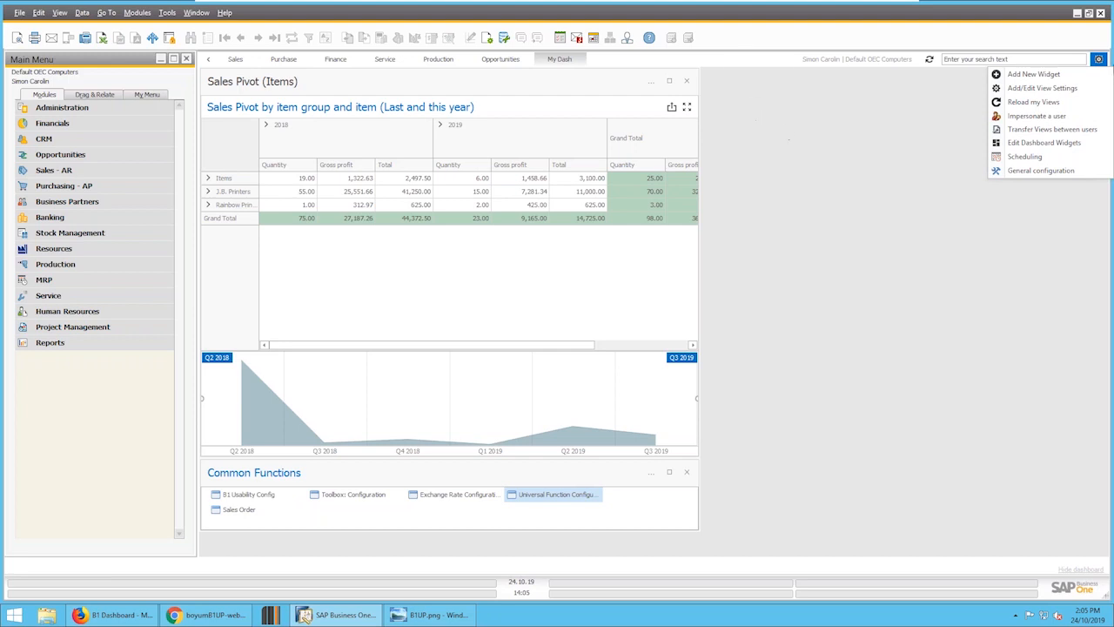
pyautogui.click(1100, 60)
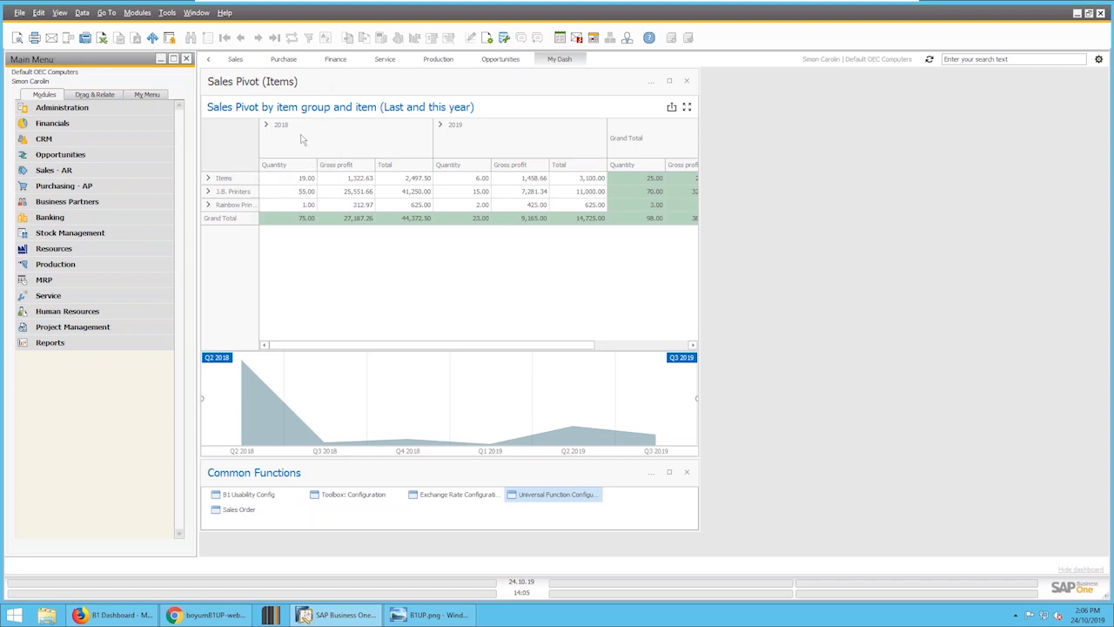
pyautogui.click(208, 178)
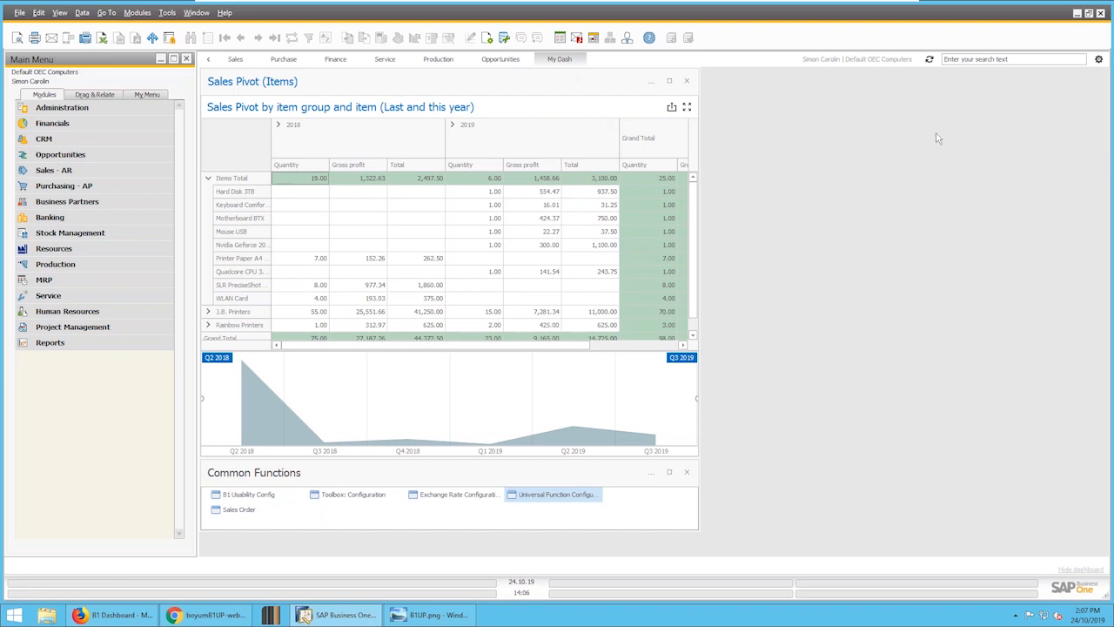
# Step: Add the Open Item List widget to the My Dash view and enlarge it in height and width
pyautogui.click(1099, 60)
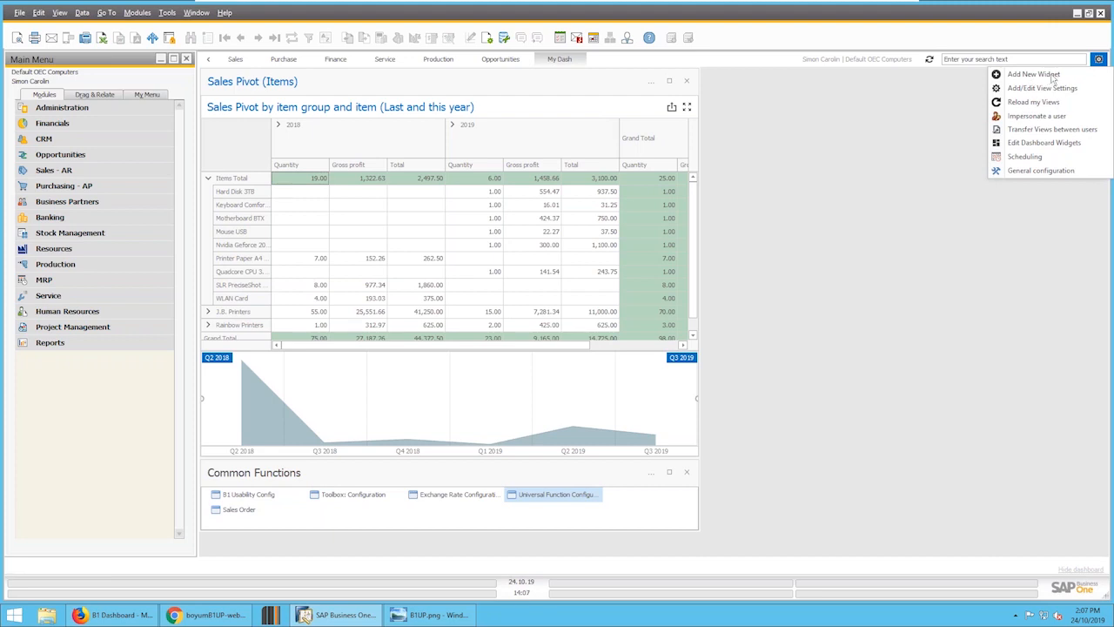
pyautogui.click(1055, 76)
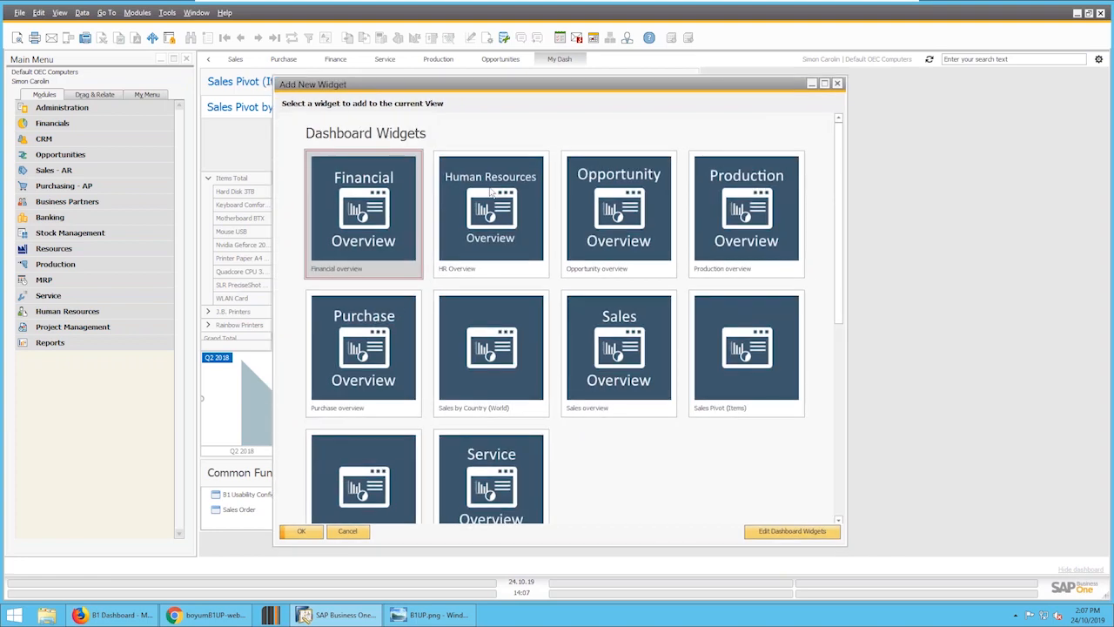
pyautogui.moveTo(473, 85); pyautogui.dragTo(498, 78)
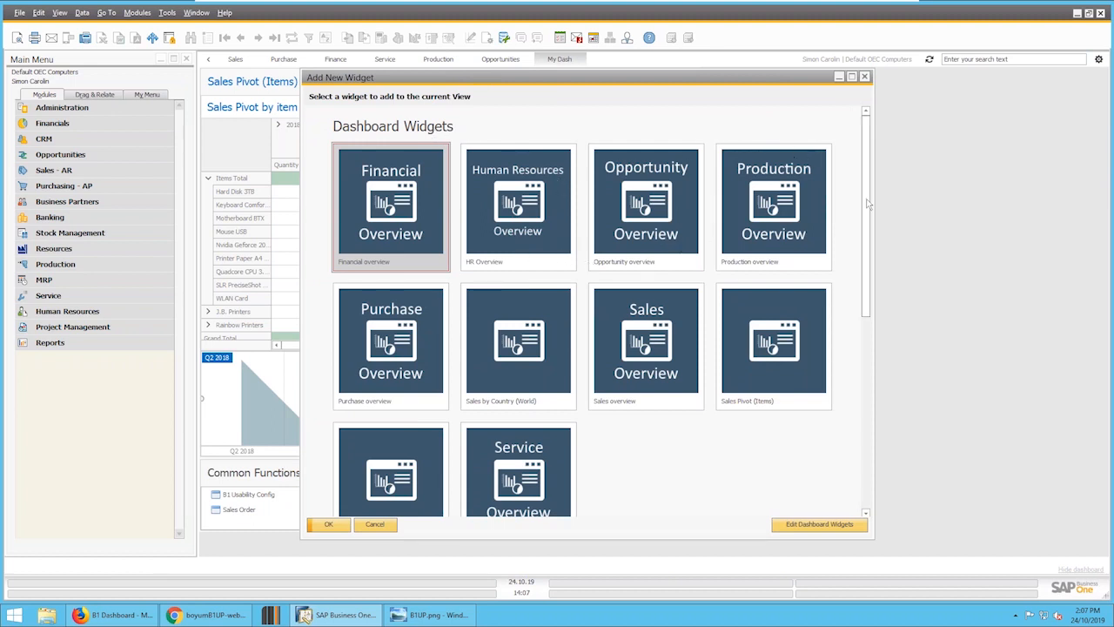
pyautogui.moveTo(868, 204); pyautogui.dragTo(868, 233)
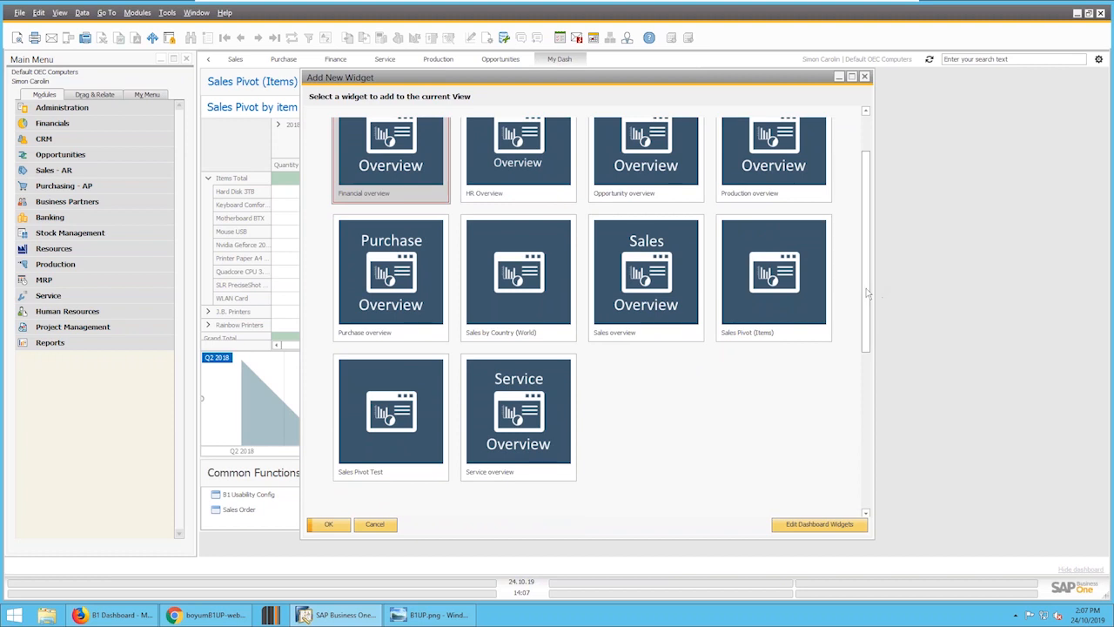
pyautogui.scroll(1, 869, 290)
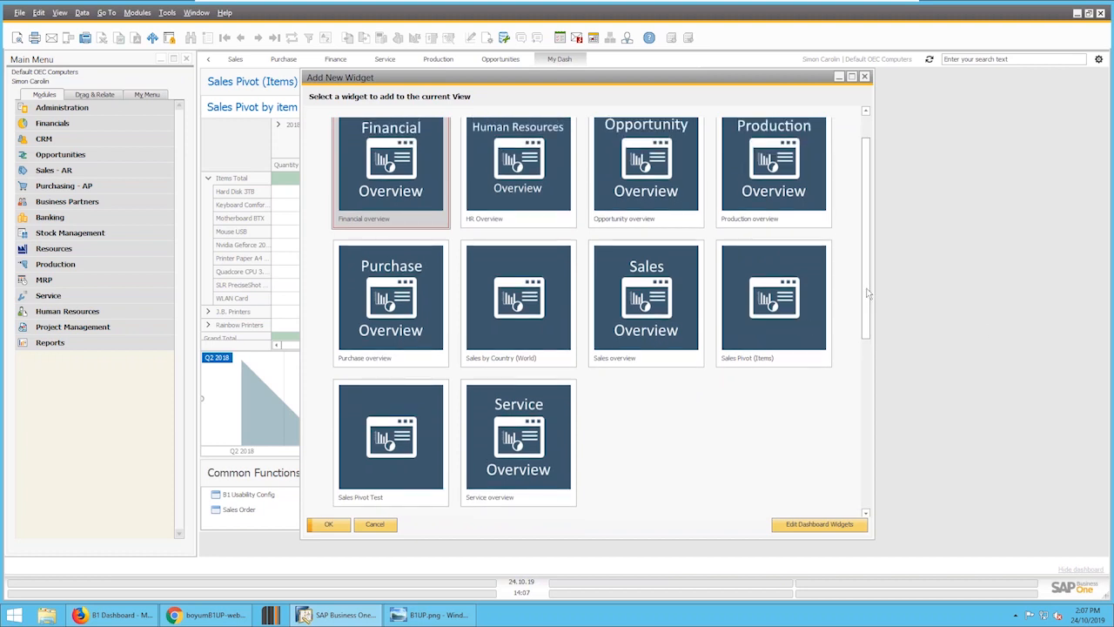
pyautogui.moveTo(867, 295); pyautogui.dragTo(856, 482)
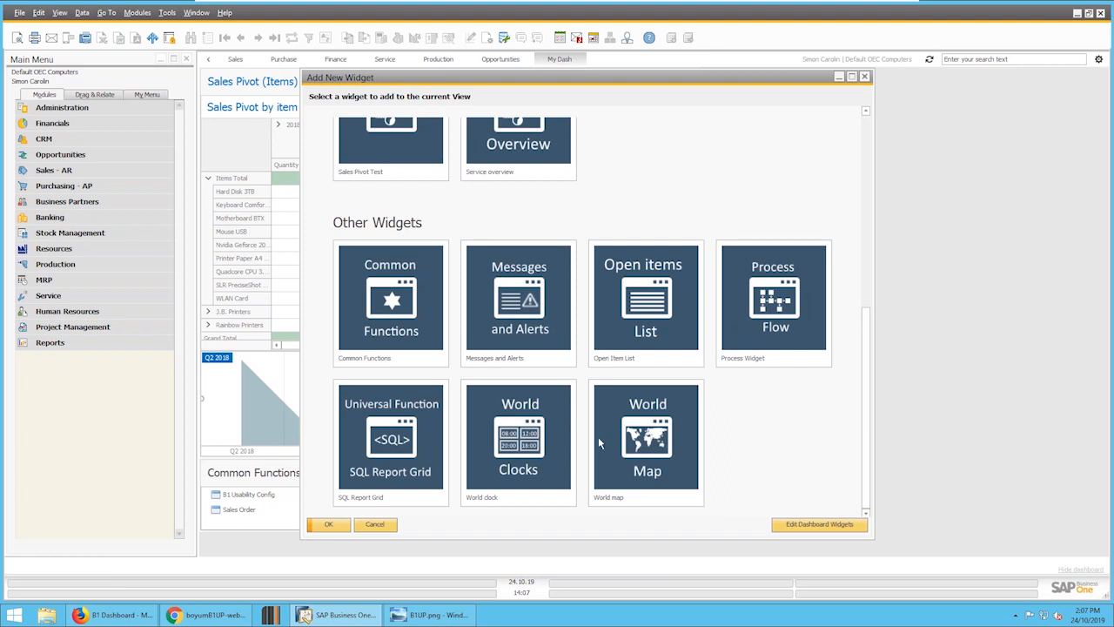
pyautogui.click(679, 310)
pyautogui.click(332, 525)
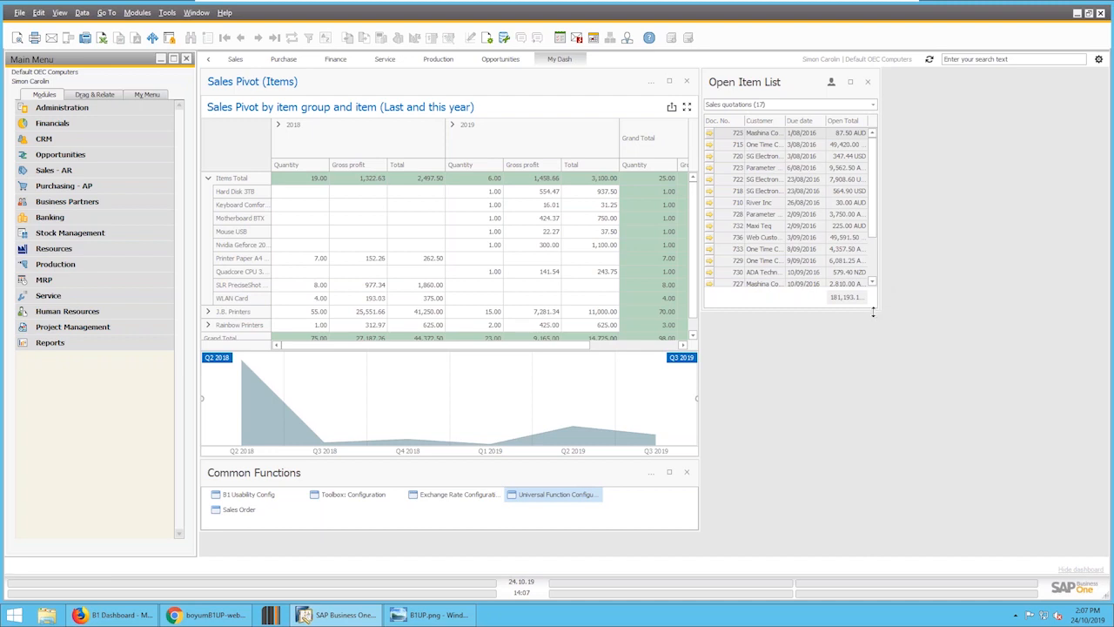
pyautogui.moveTo(875, 316); pyautogui.dragTo(876, 358)
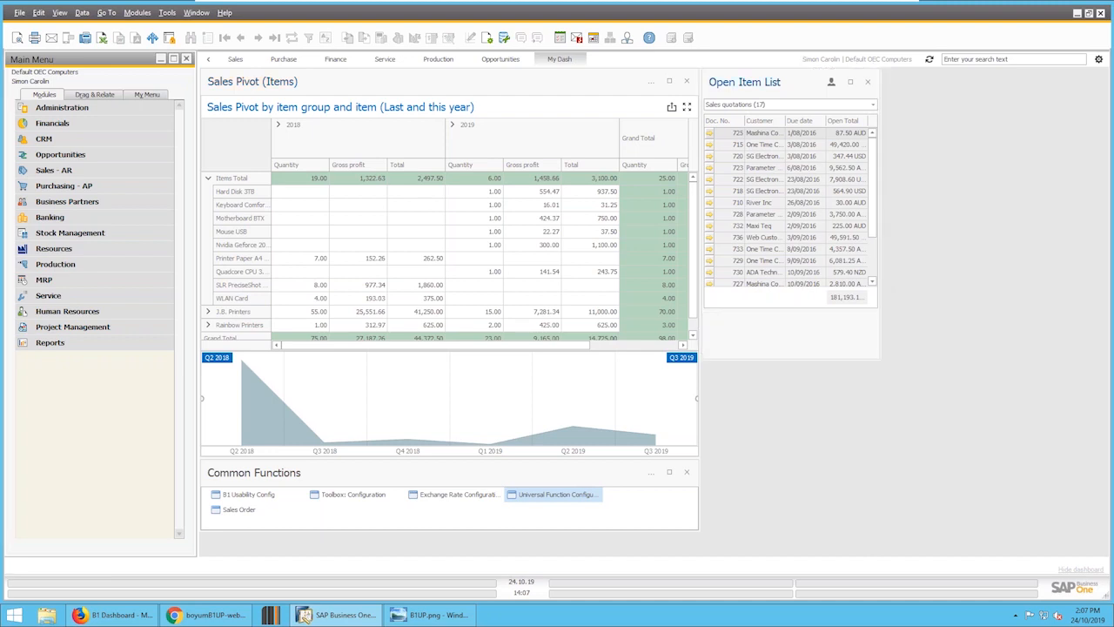
pyautogui.moveTo(893, 225); pyautogui.dragTo(1012, 227)
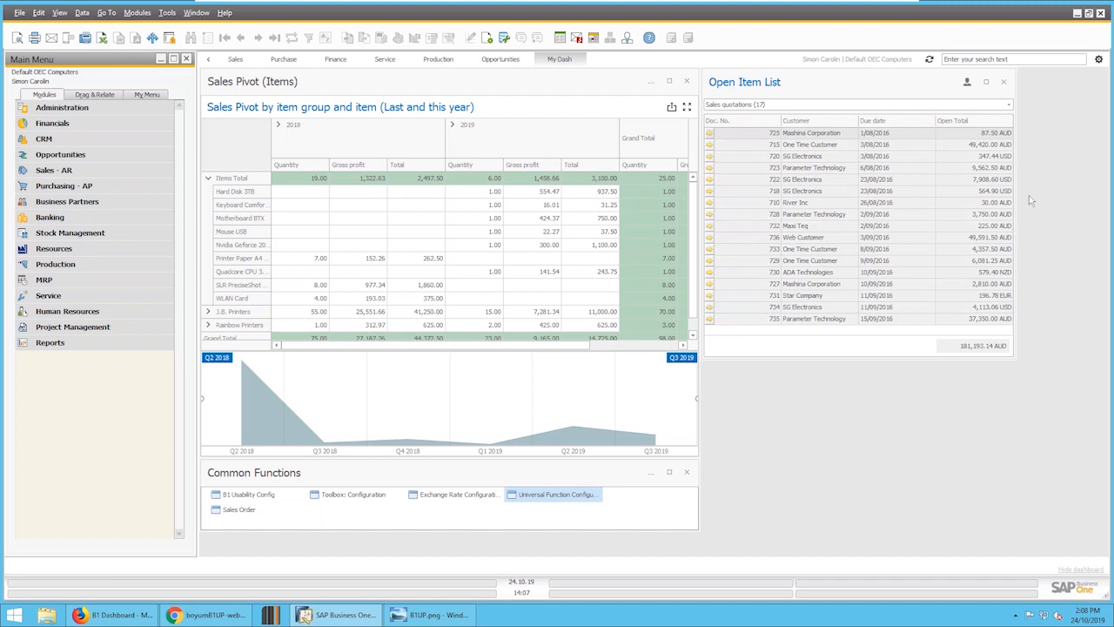
# Step: Set the Open Item List widget to A/R Invoices, view the ADA Technologies invoice due 15/07/2016, and close it
pyautogui.click(855, 105)
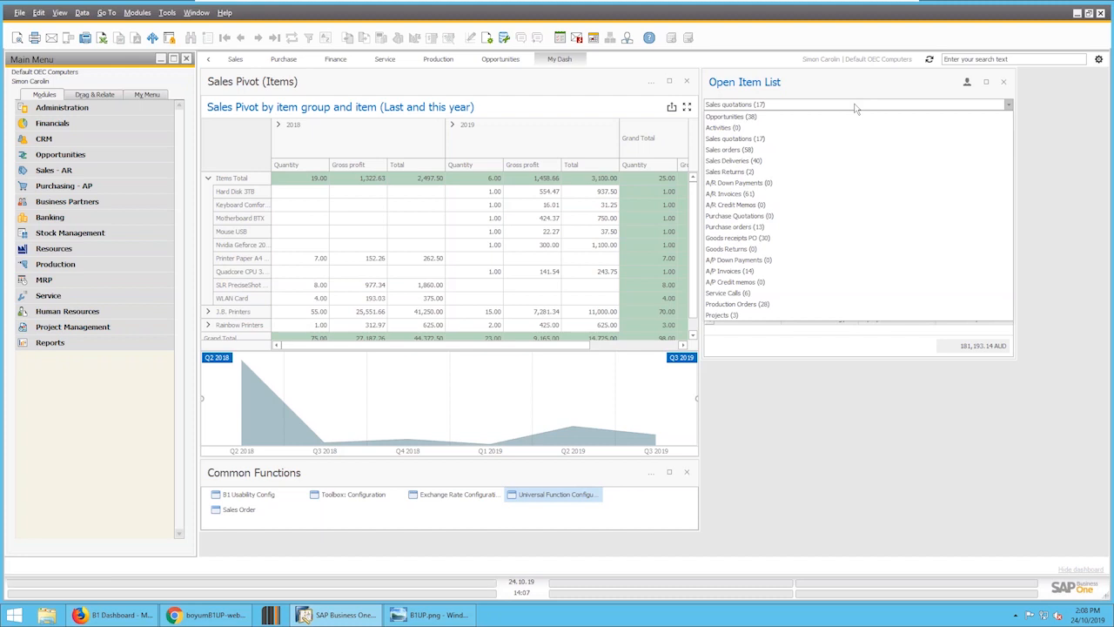
pyautogui.click(764, 194)
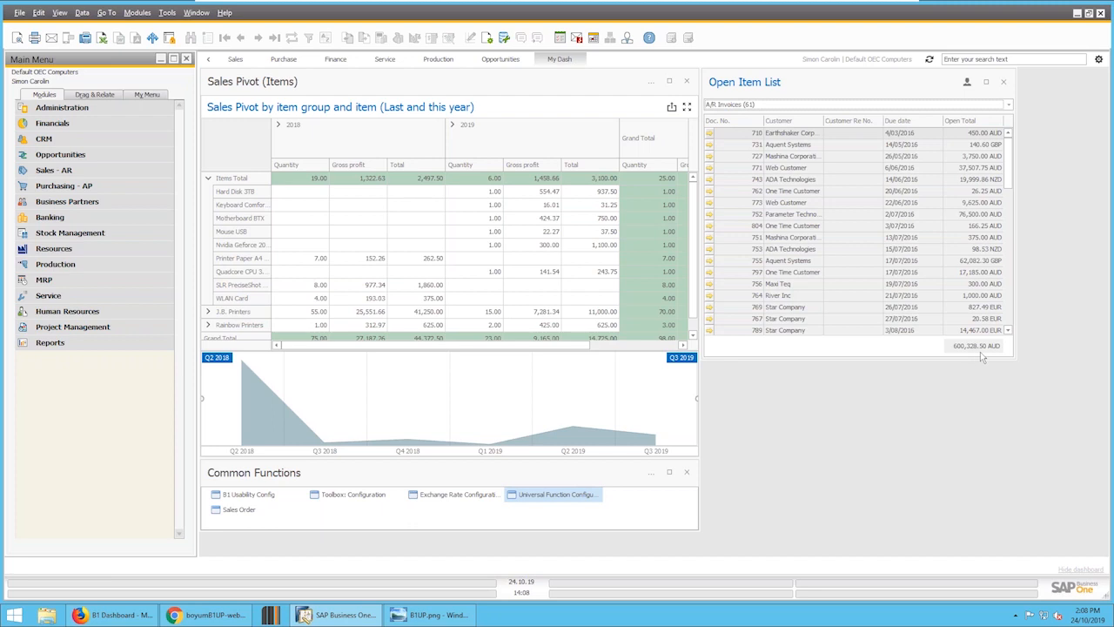
pyautogui.click(710, 251)
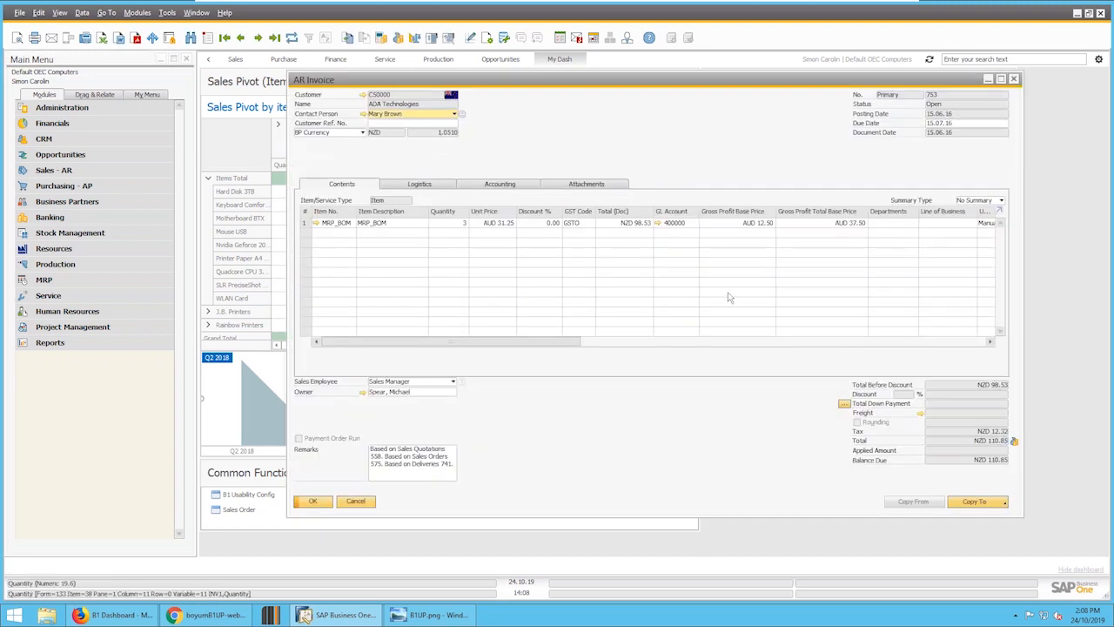
pyautogui.click(1015, 79)
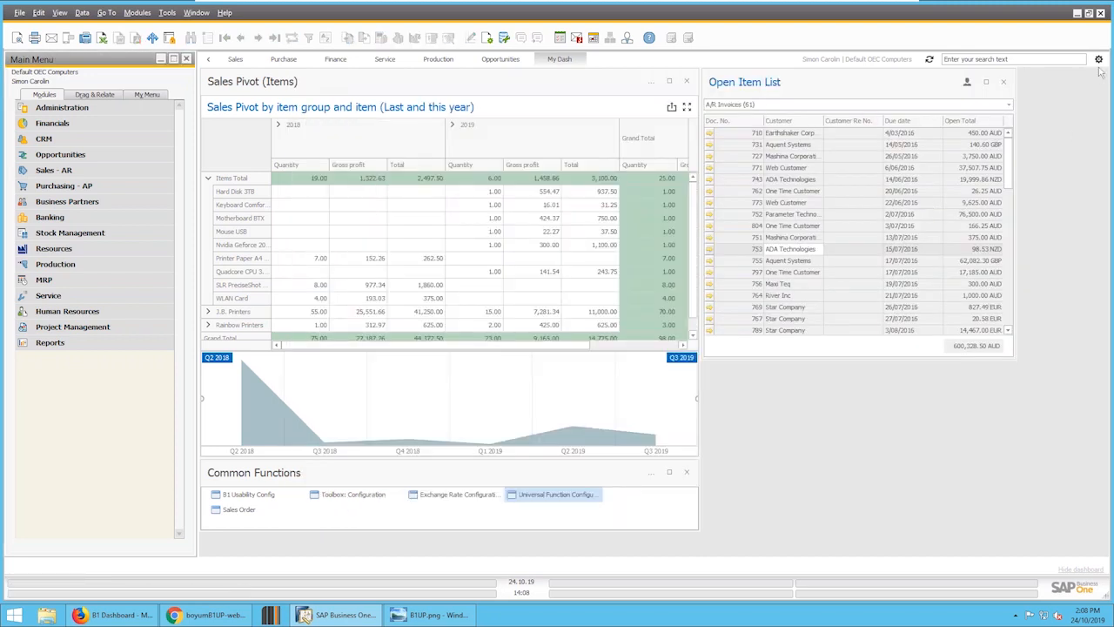
# Step: Add the World clock widget below the Open Item List and enlarge it in height and width
pyautogui.click(1099, 60)
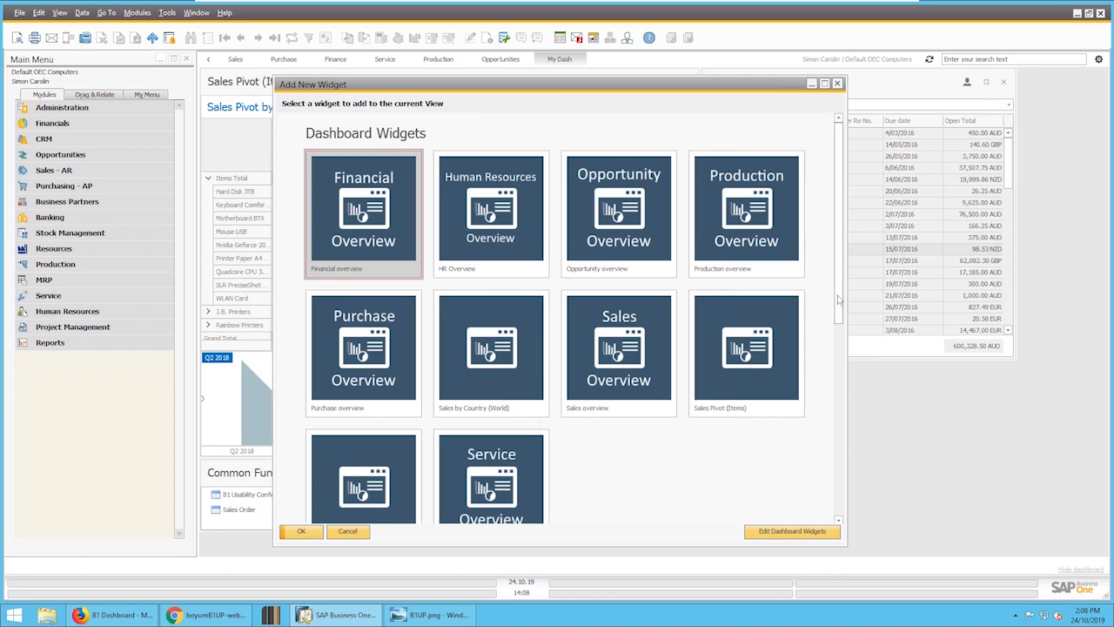
pyautogui.moveTo(839, 299); pyautogui.dragTo(848, 532)
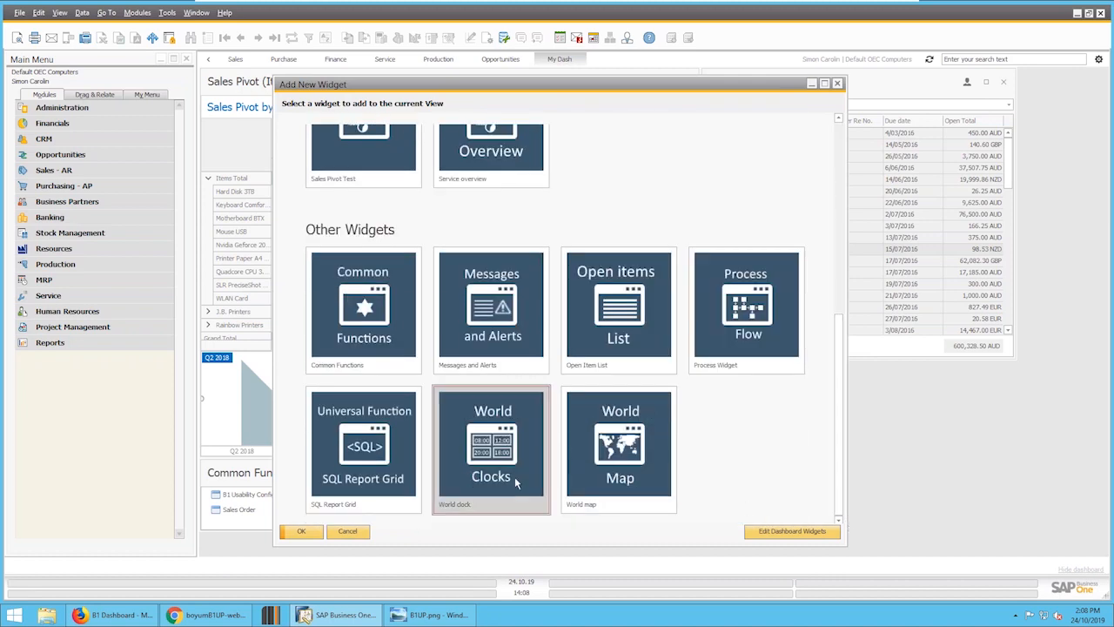
pyautogui.click(301, 532)
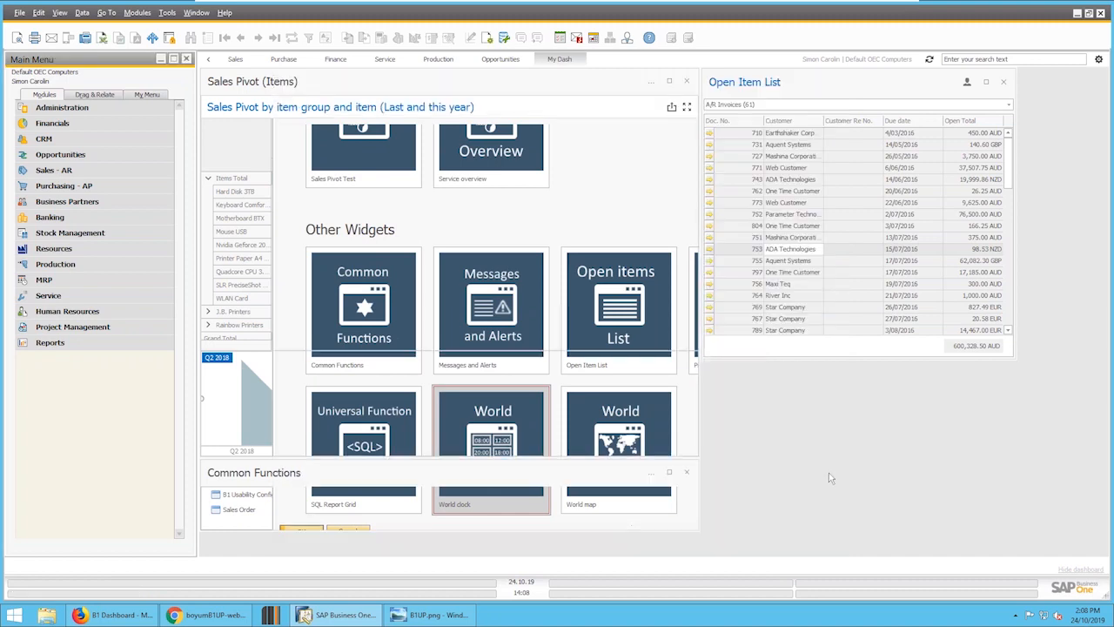
pyautogui.moveTo(858, 455); pyautogui.dragTo(858, 556)
pyautogui.moveTo(881, 446); pyautogui.dragTo(1057, 450)
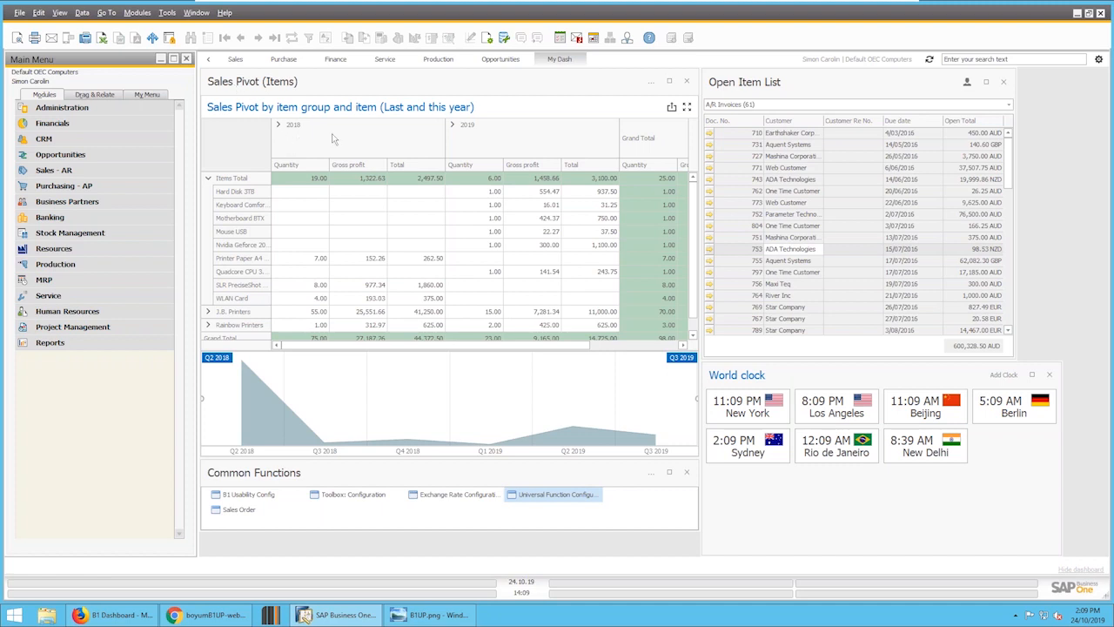
# Step: Open the Sales Pivot (Items) dashboard widget in the dashboard editor and maximize the editor window
pyautogui.click(1098, 60)
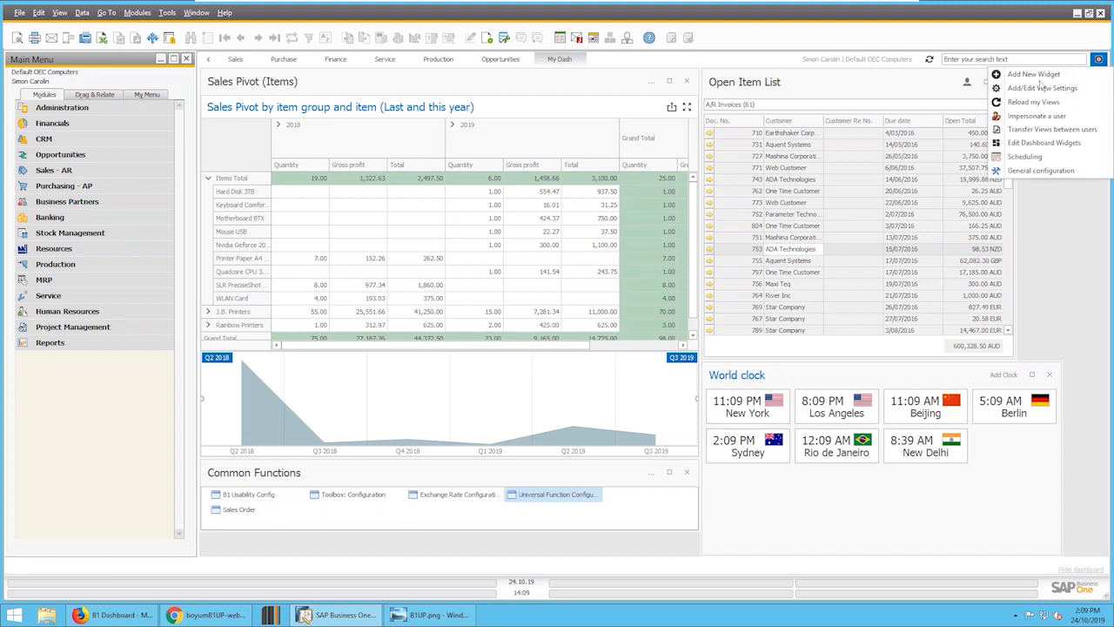
pyautogui.click(1053, 142)
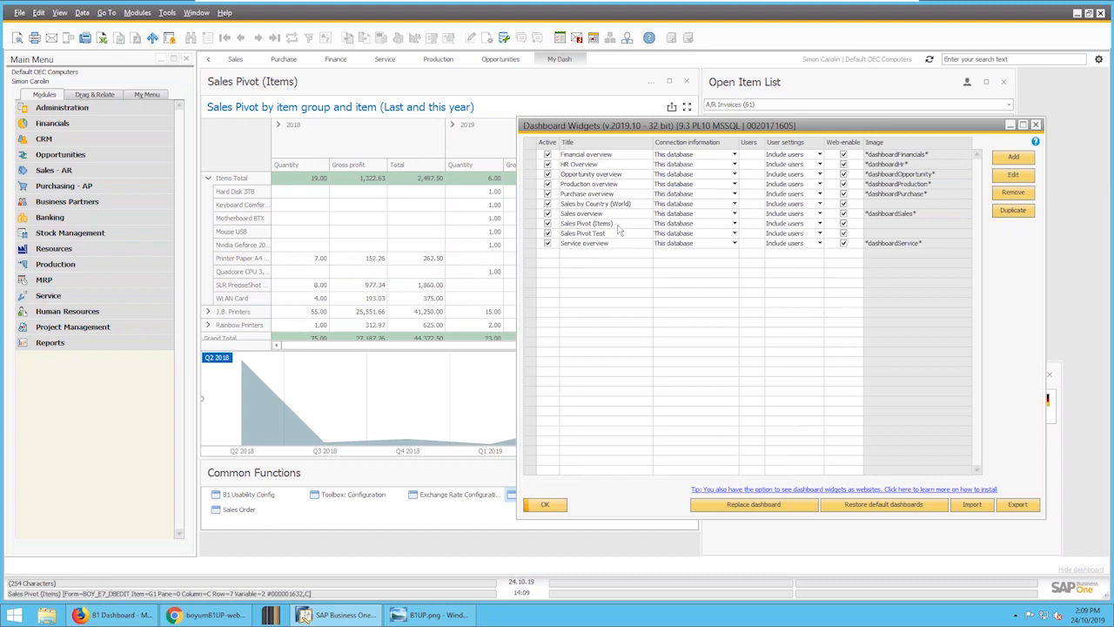
pyautogui.click(531, 225)
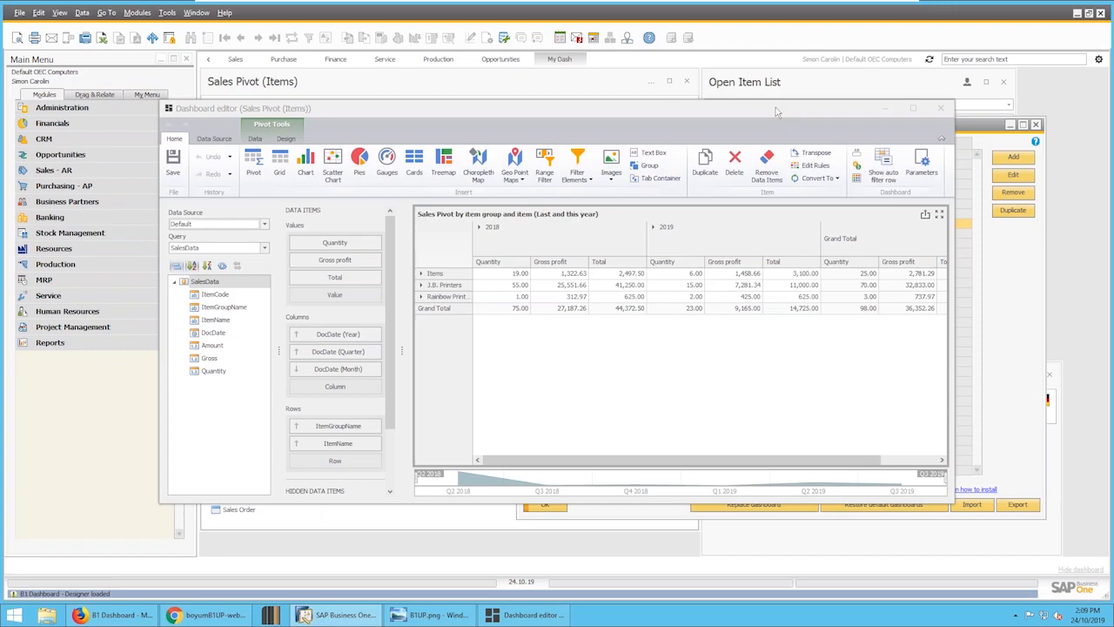
pyautogui.doubleClick(776, 107)
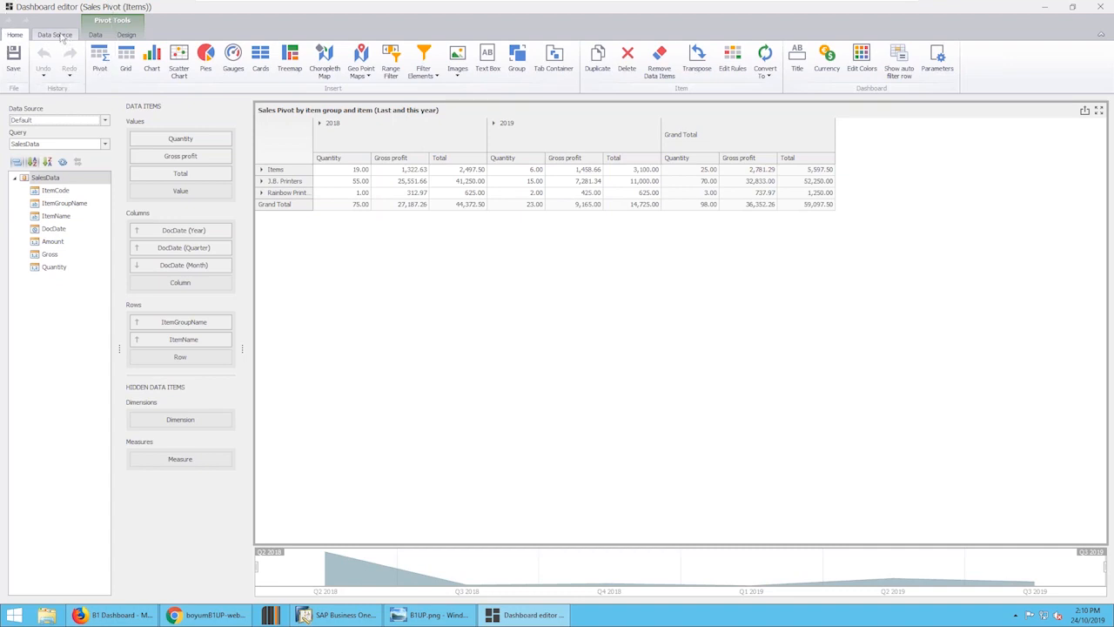
# Step: Examine the SQL string behind the SalesData query in the Query Editor, and close it without changes
pyautogui.click(61, 37)
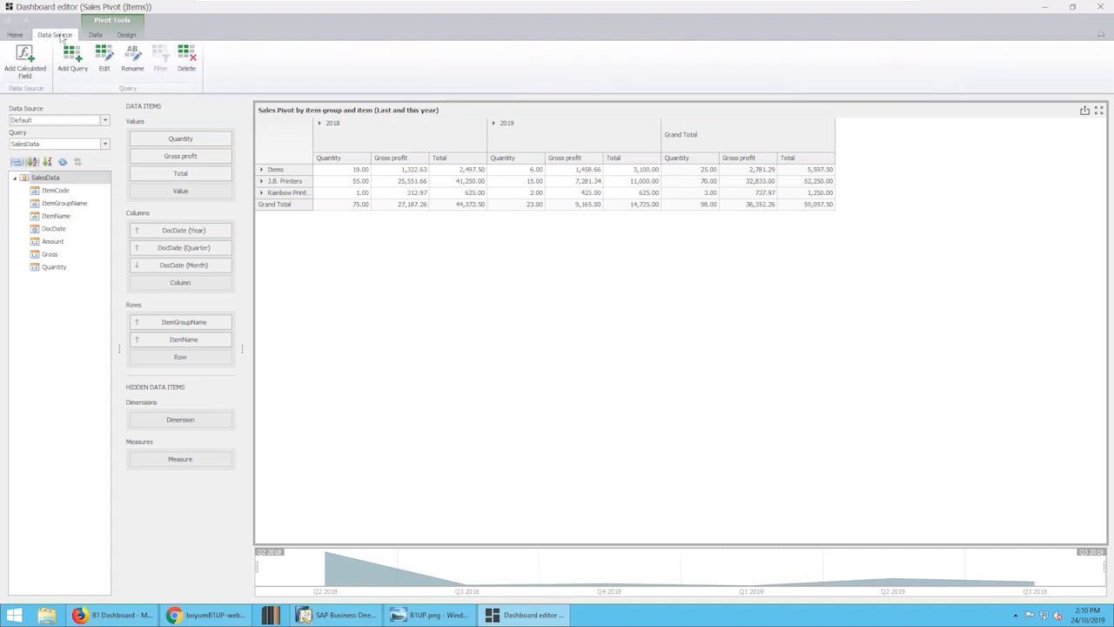
pyautogui.click(104, 68)
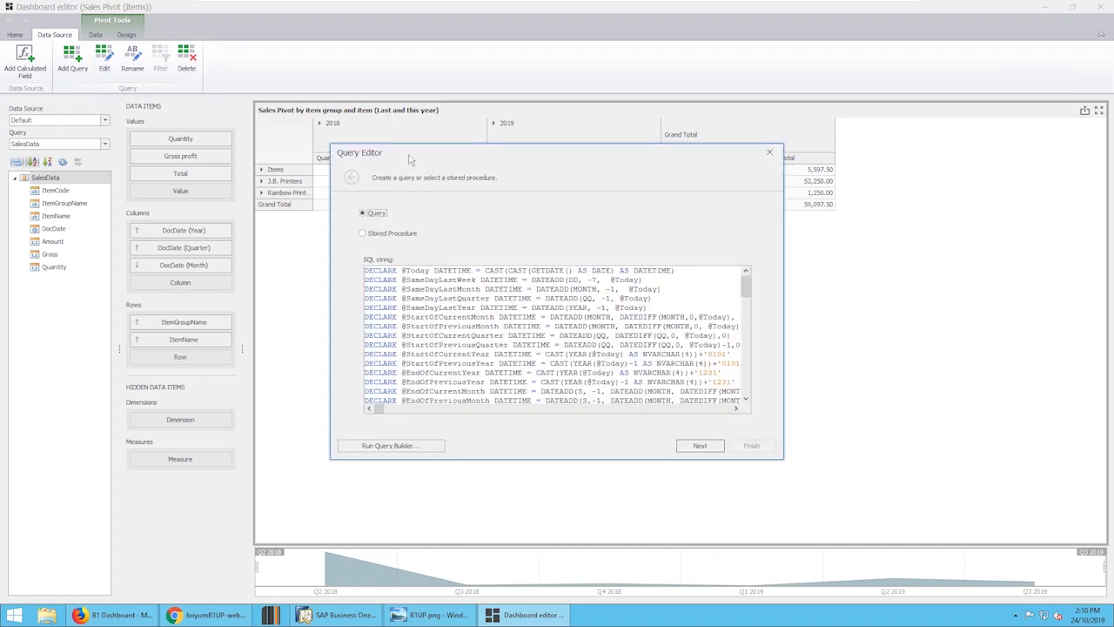
pyautogui.moveTo(409, 160); pyautogui.dragTo(228, 44)
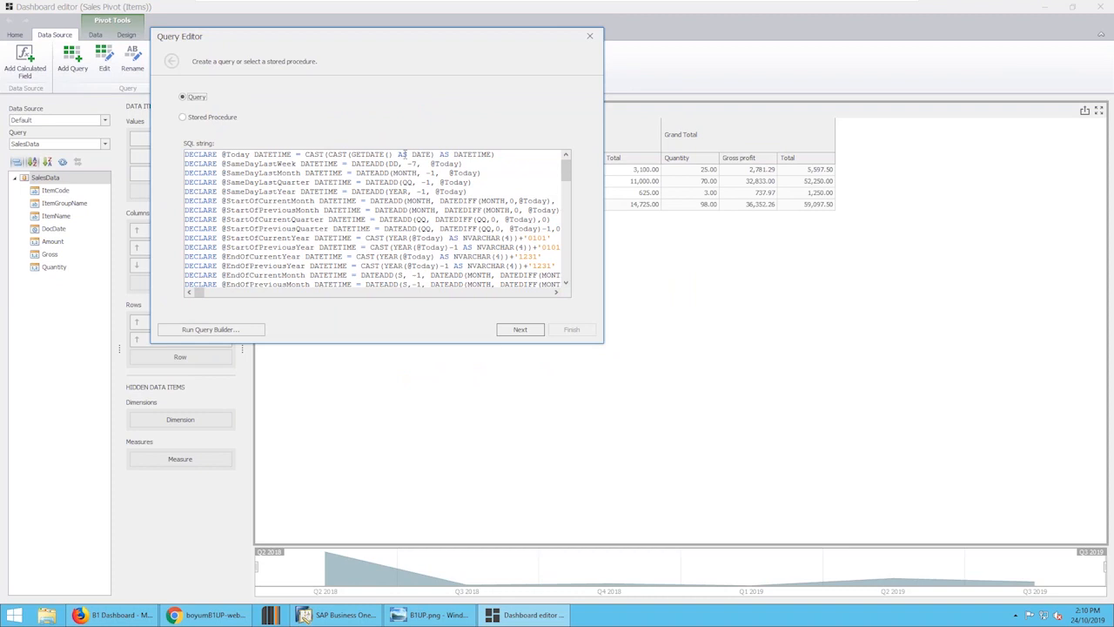
pyautogui.moveTo(565, 178)
pyautogui.mouseDown()
pyautogui.moveTo(575, 277)
pyautogui.moveTo(579, 170)
pyautogui.mouseUp()
pyautogui.click(591, 39)
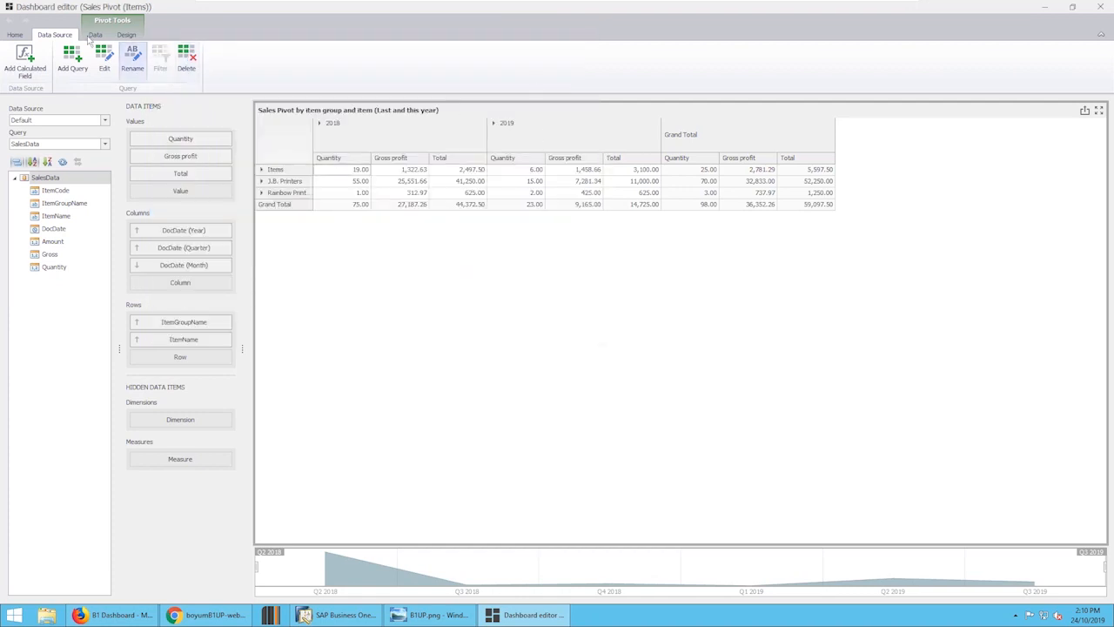
# Step: Return to the editor's main commands, then close the dashboard editor and the Dashboard Widgets window
pyautogui.click(15, 35)
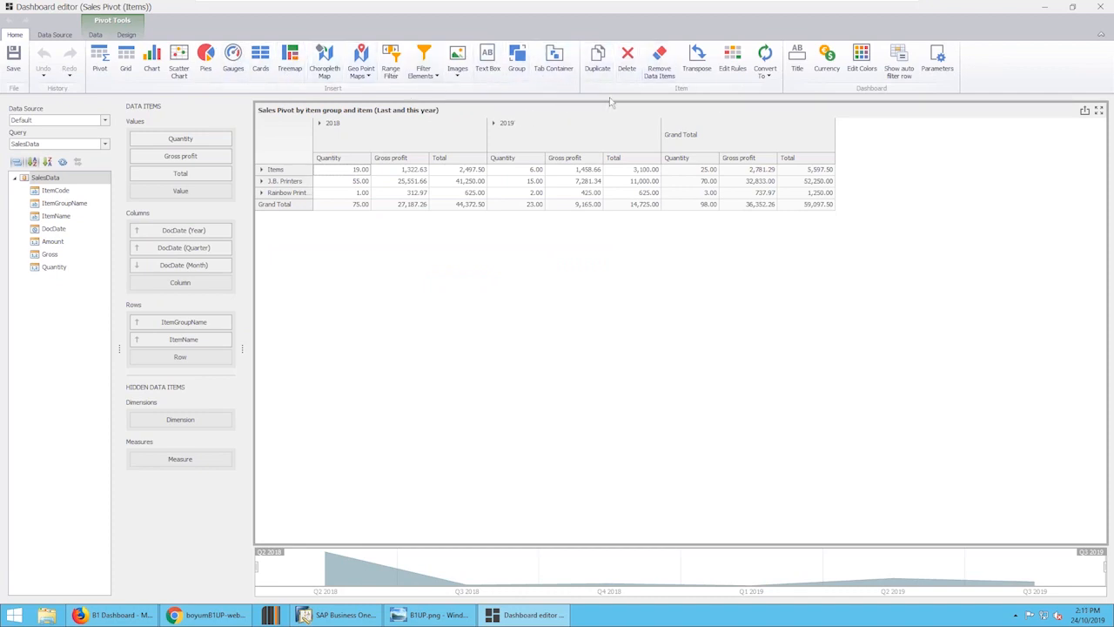
pyautogui.click(1101, 7)
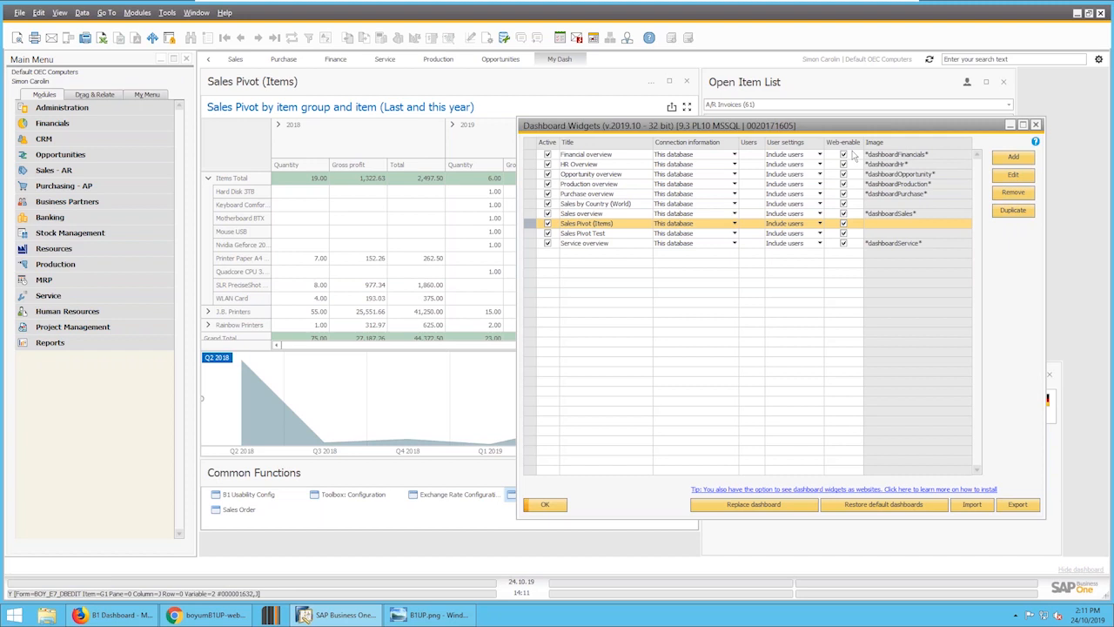
pyautogui.click(1036, 125)
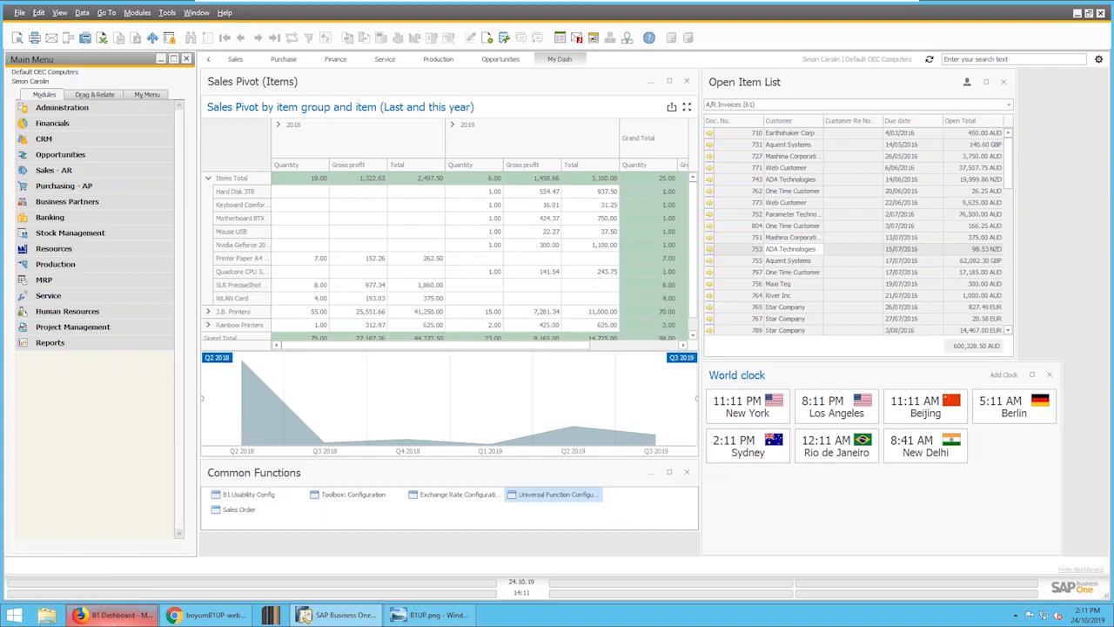
# Step: Switch to the B1 Dashboard web page in Firefox and display the Purchase overview dashboard
pyautogui.click(129, 621)
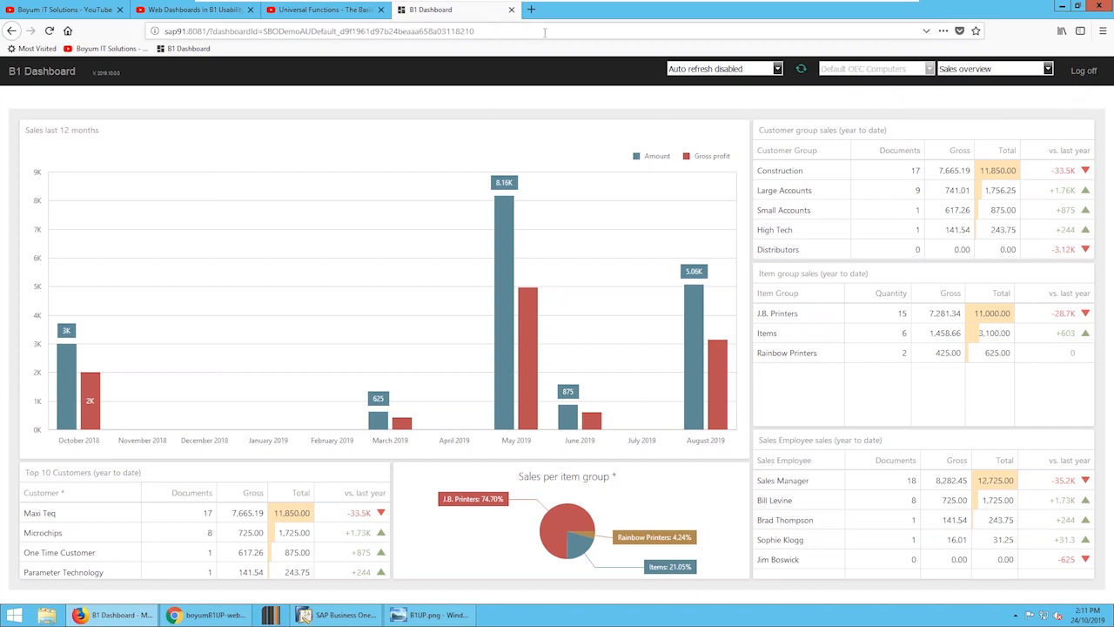
pyautogui.click(1048, 69)
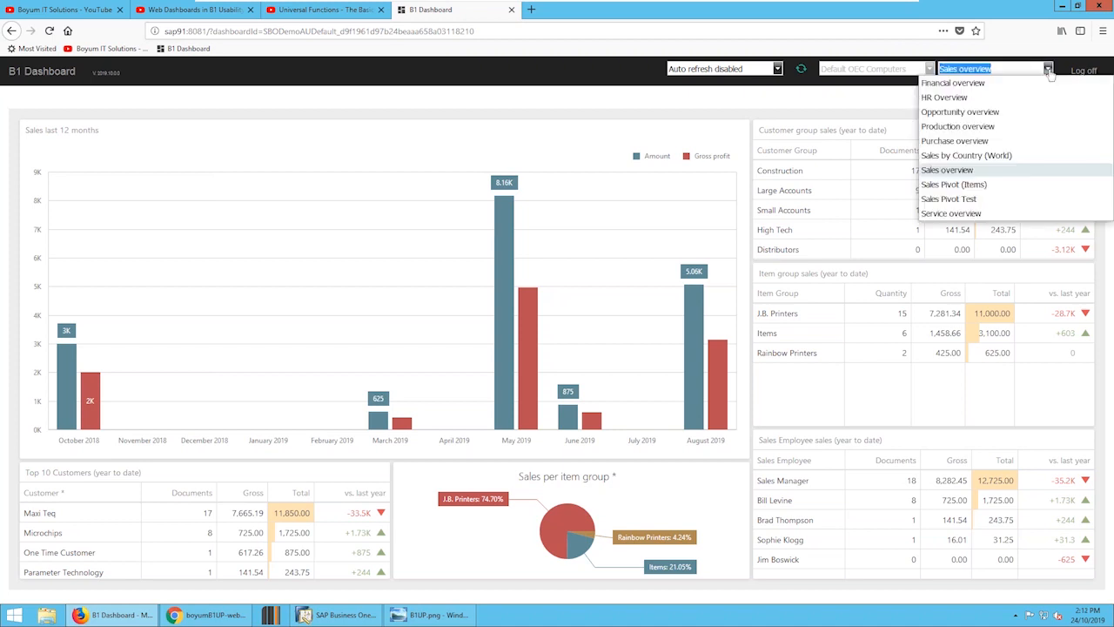
pyautogui.click(954, 141)
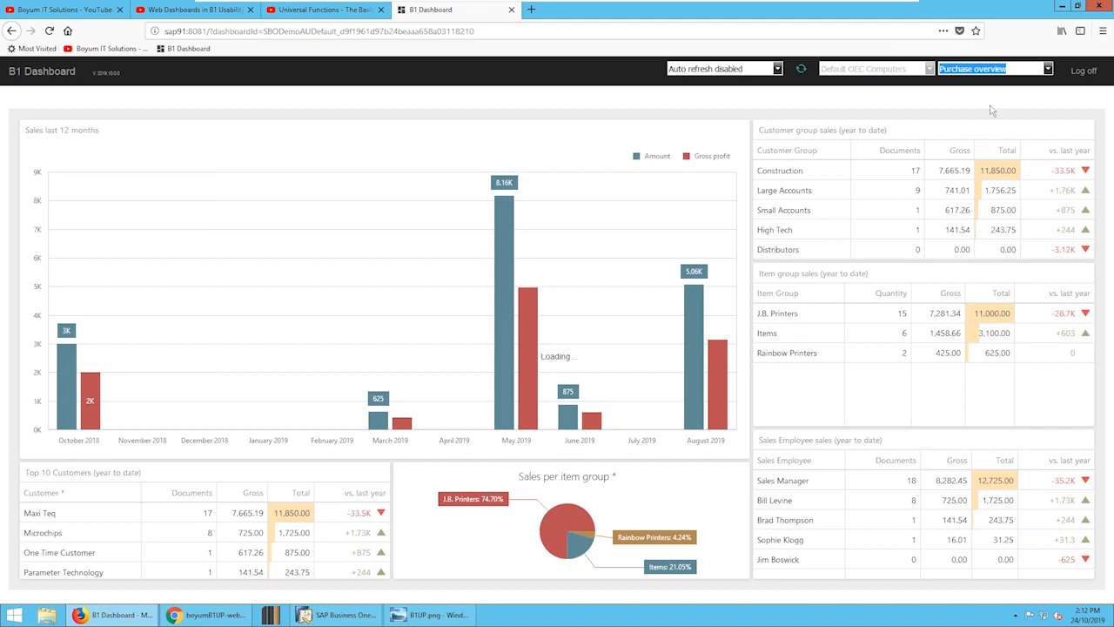
# Step: Return to SAP Business One, examine the dashboard Scheduling window with its selectable dashboards, and close it without adding a schedule
pyautogui.click(802, 71)
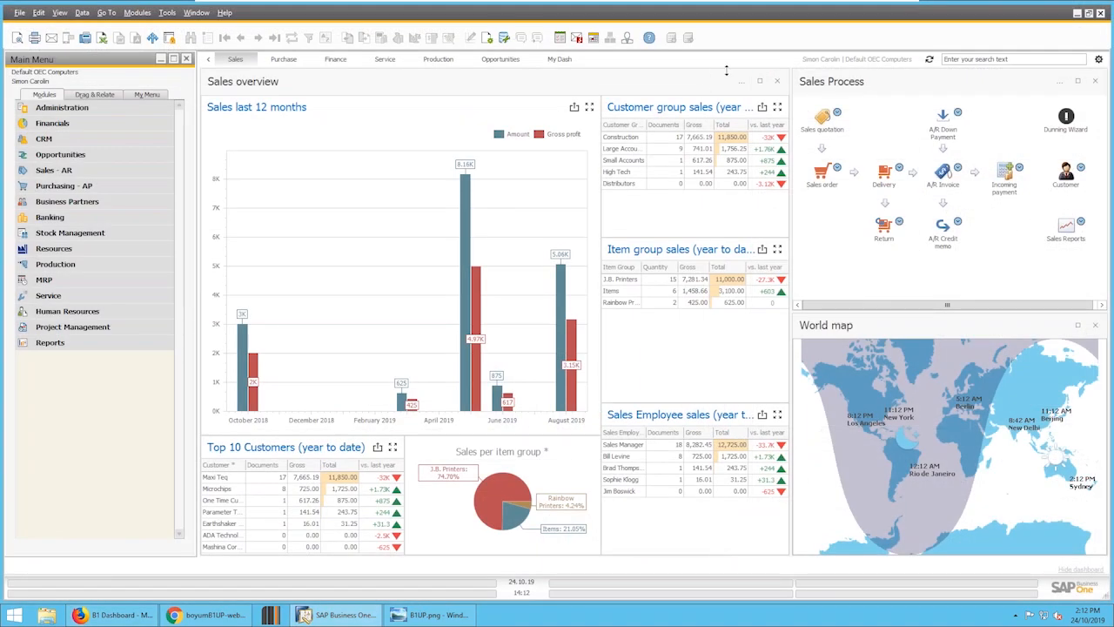
pyautogui.click(1100, 60)
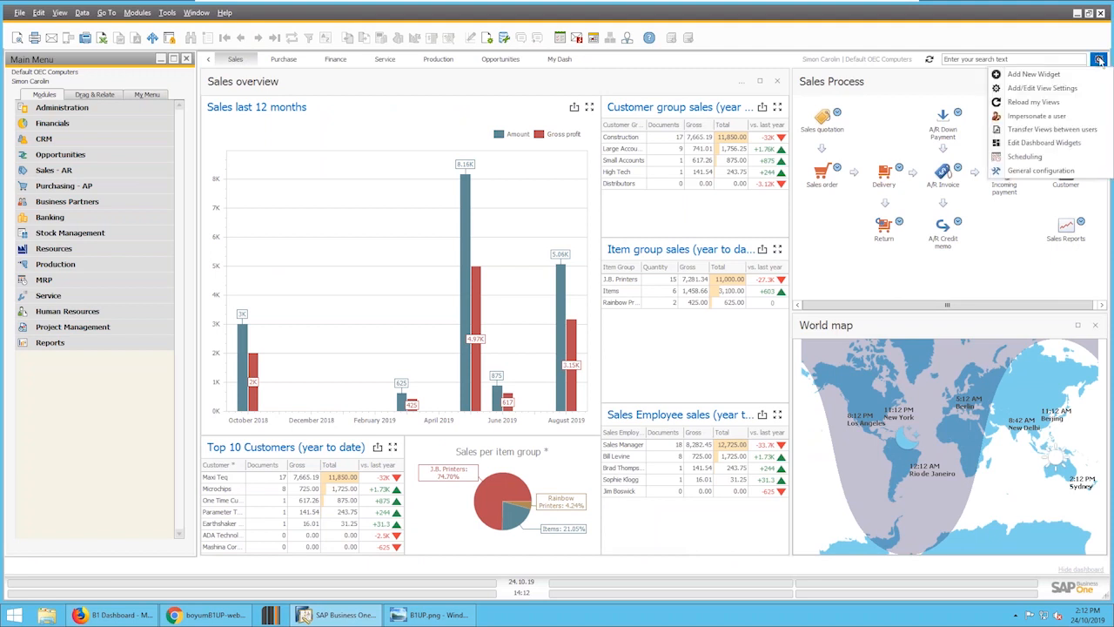
pyautogui.click(1025, 157)
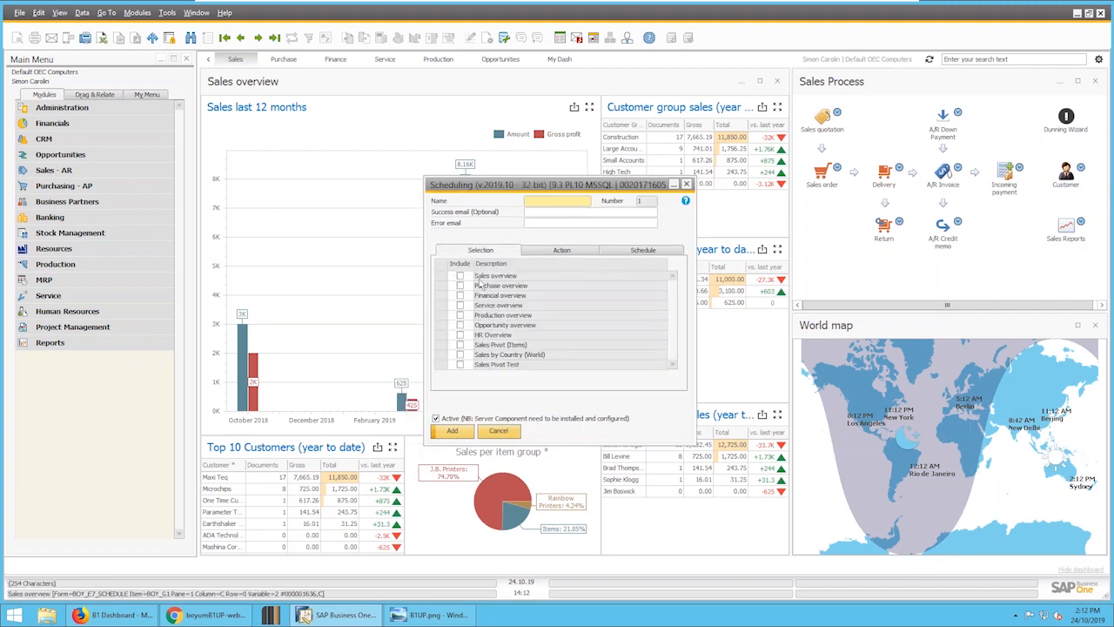
pyautogui.click(562, 200)
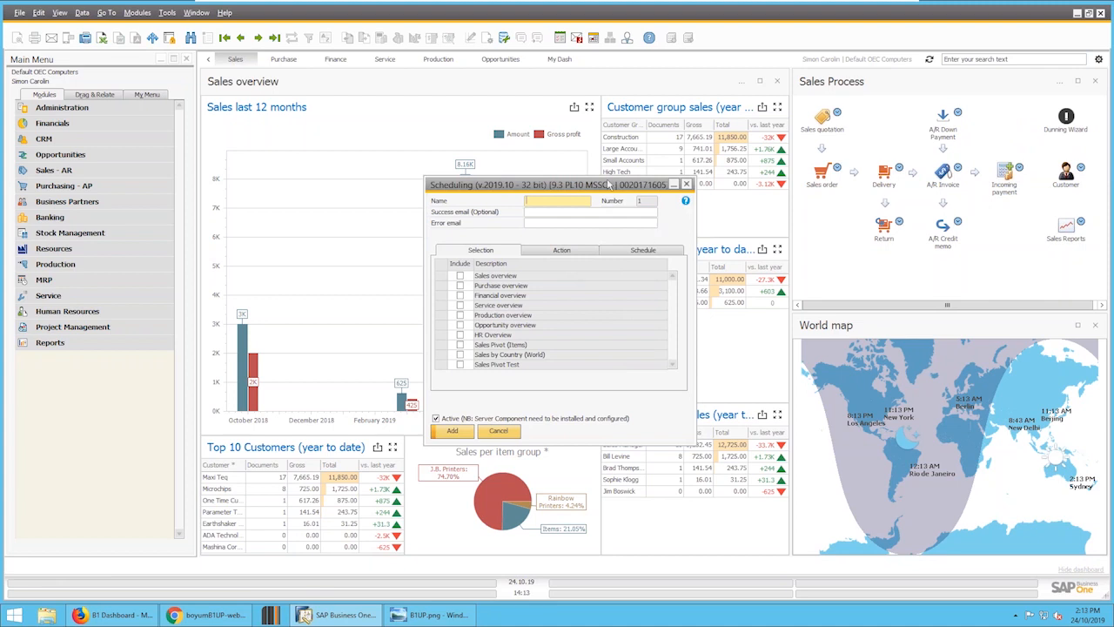
pyautogui.moveTo(616, 179); pyautogui.dragTo(673, 118)
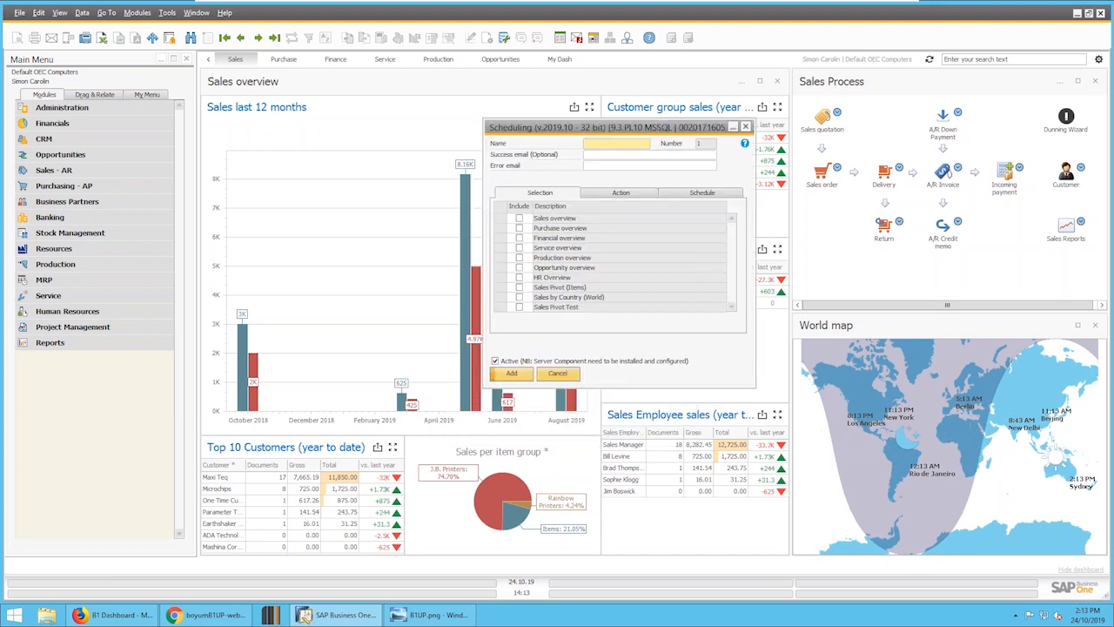
pyautogui.click(747, 128)
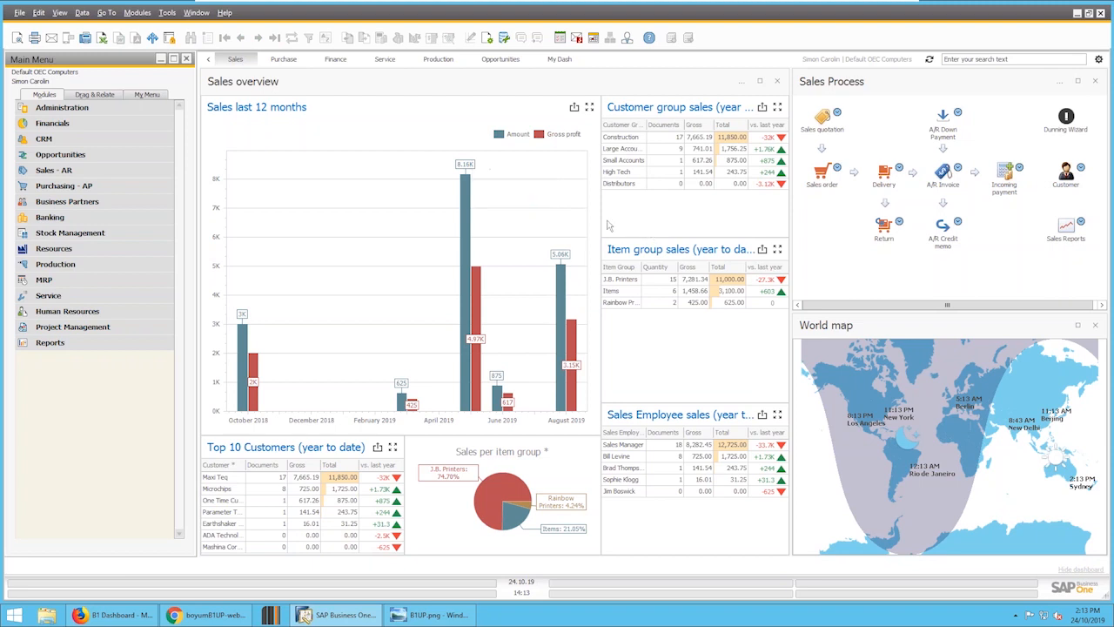
pyautogui.moveTo(573, 250)
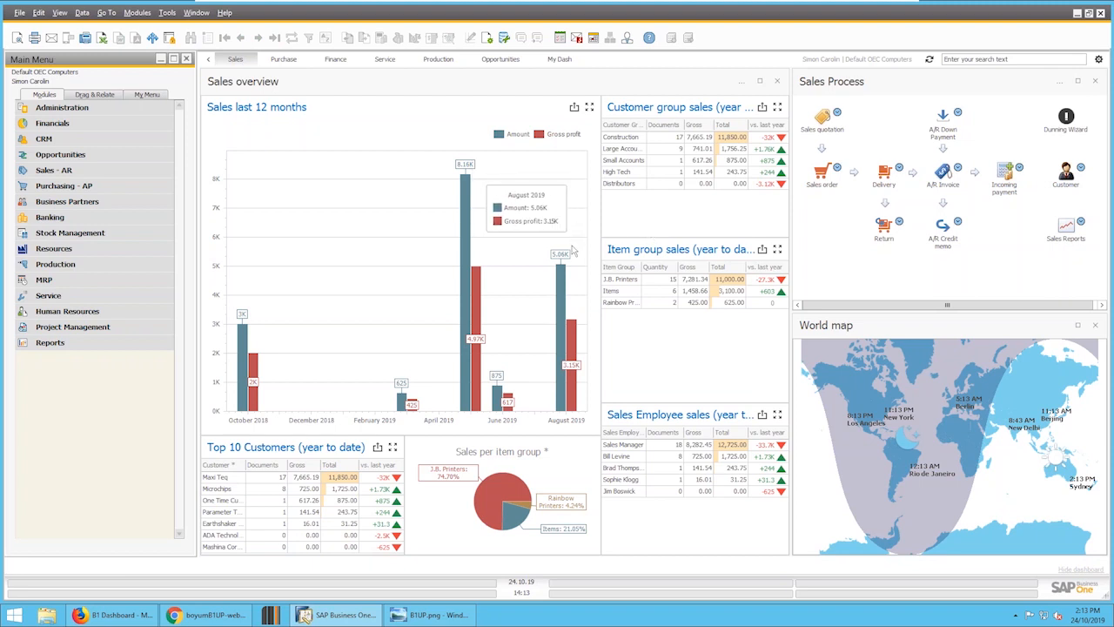
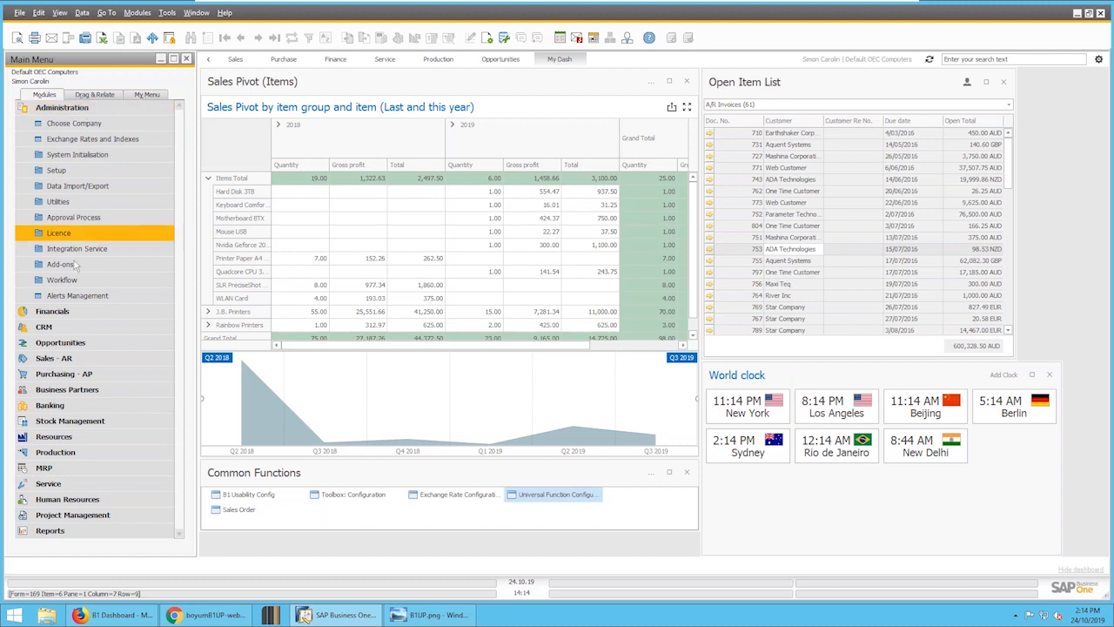
# Step: Look through the Add-ons and B1 Usability Package entries under Administration to locate Module configuration, and collapse Administration
pyautogui.click(78, 266)
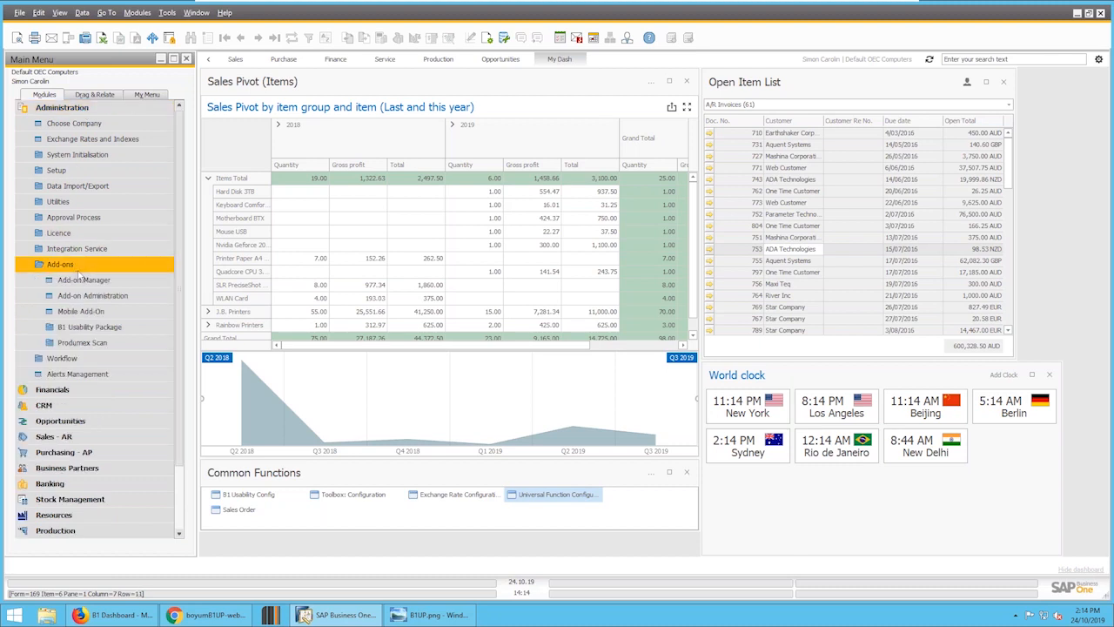
pyautogui.click(95, 328)
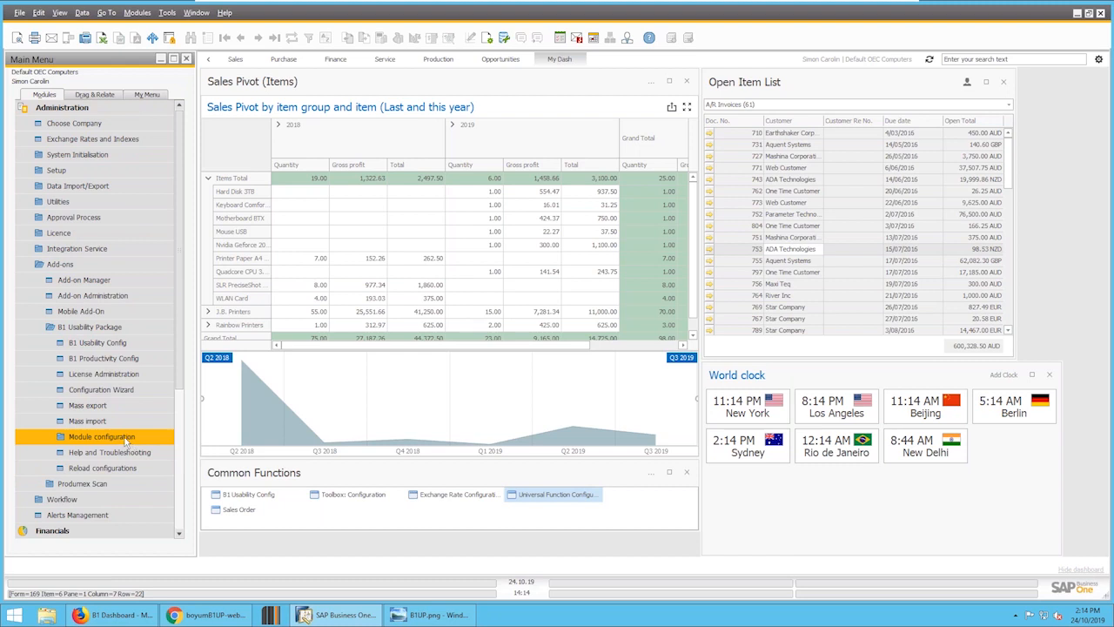
pyautogui.click(92, 112)
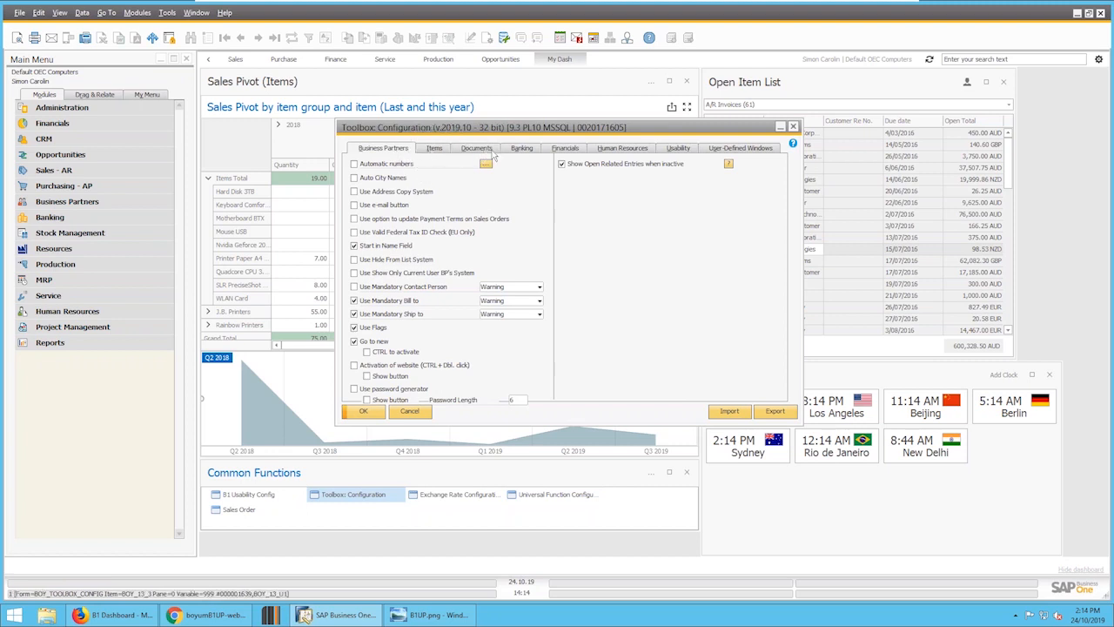
# Step: Move the Toolbox: Configuration window aside and review its Documents and Business Partners options
pyautogui.press('ctrl')
pyautogui.press('ctrl')
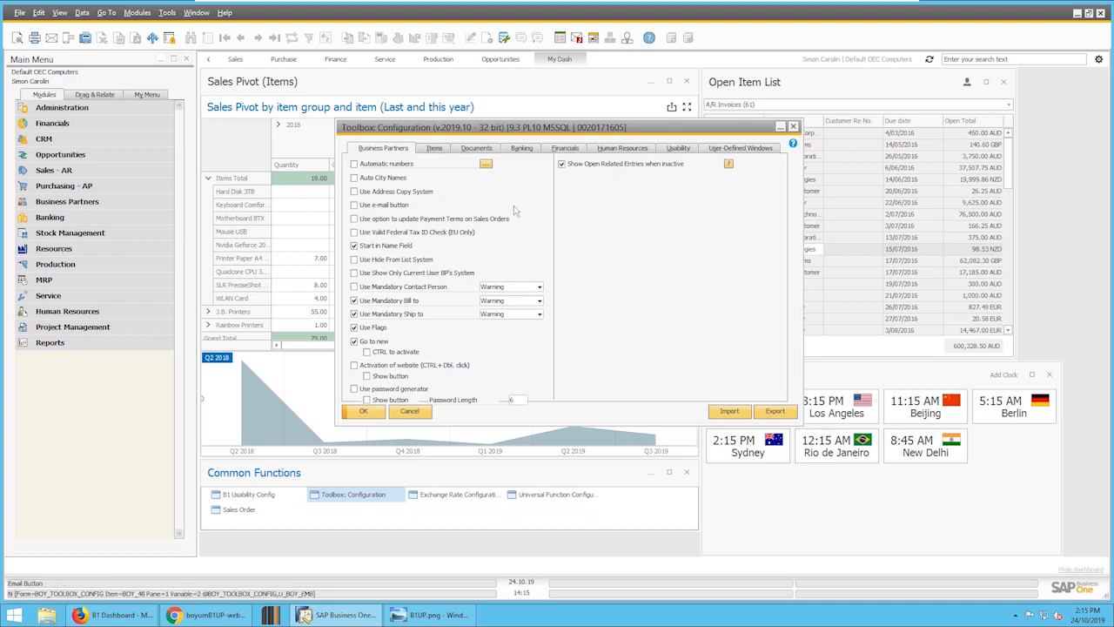
pyautogui.moveTo(528, 130)
pyautogui.mouseDown()
pyautogui.moveTo(607, 104)
pyautogui.moveTo(587, 103)
pyautogui.mouseUp()
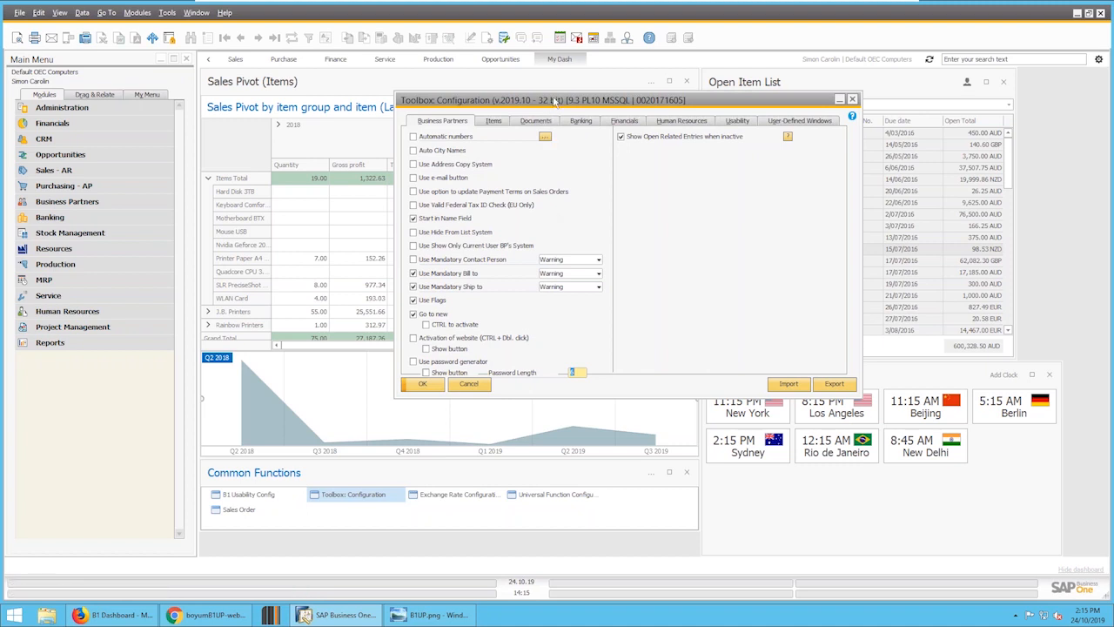
pyautogui.moveTo(554, 101); pyautogui.dragTo(671, 97)
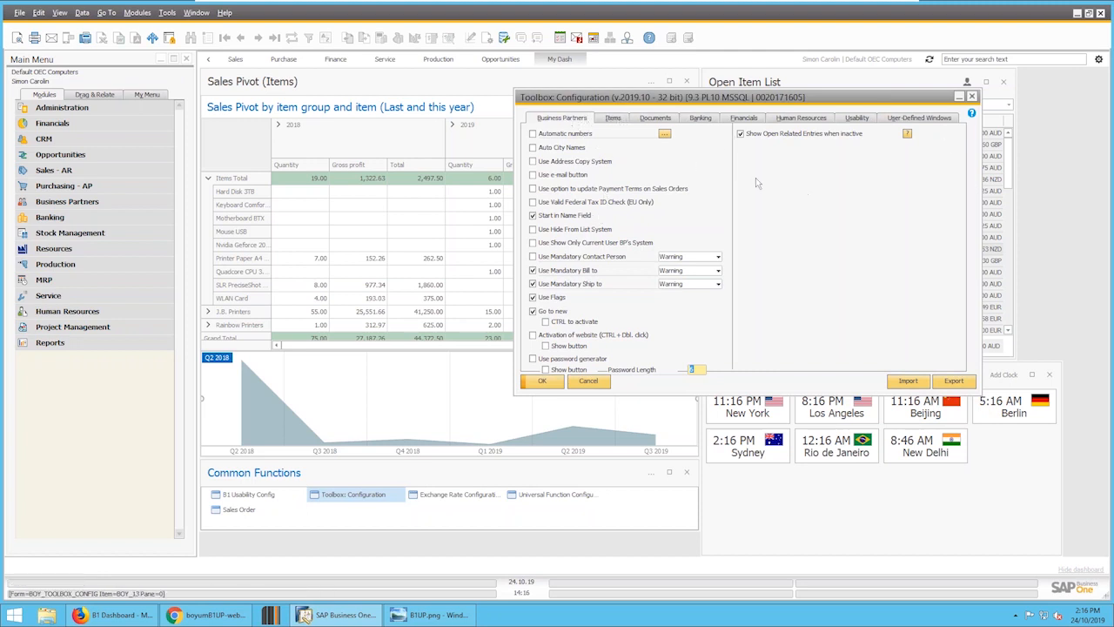
pyautogui.click(666, 122)
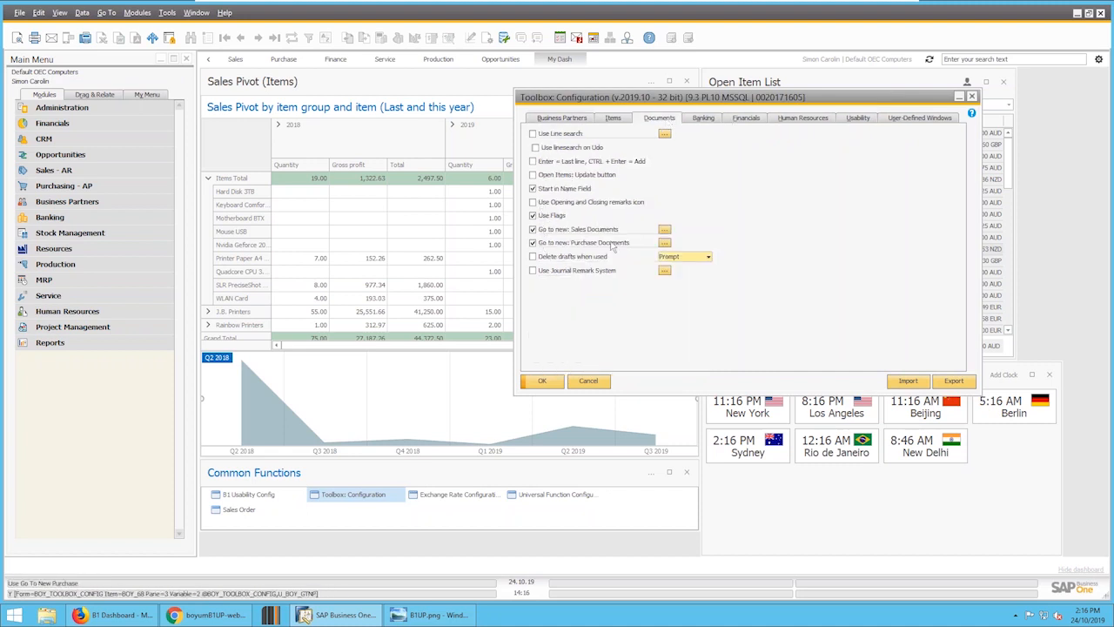
pyautogui.click(574, 120)
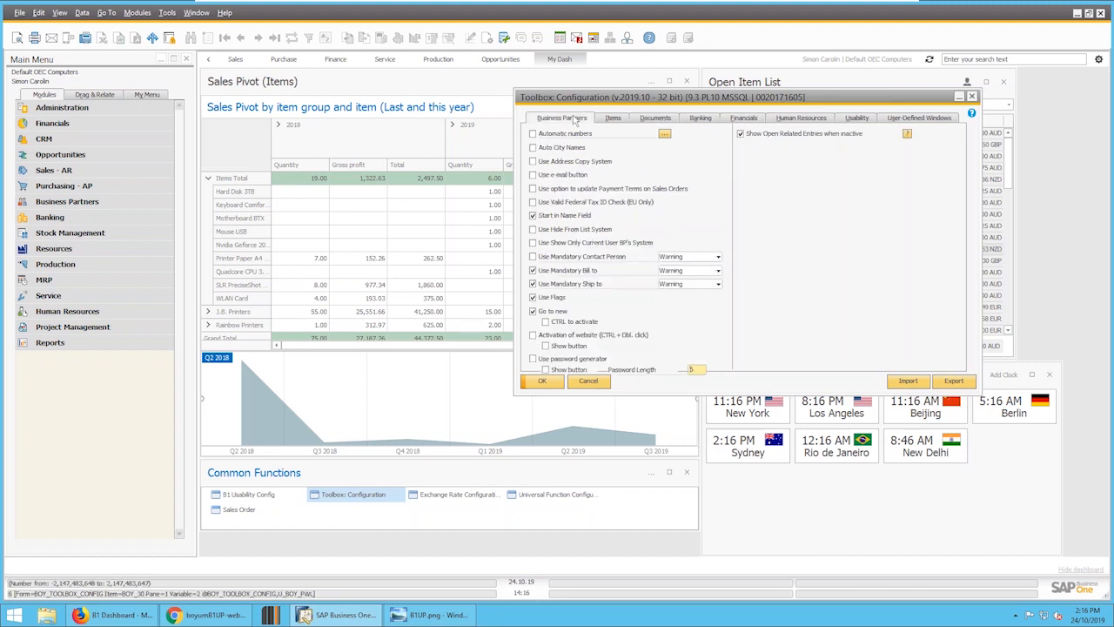
# Step: Open Business Partner Master Data, compare starting in the code and name fields, find the Maxi Teq record, and close the window
pyautogui.click(79, 205)
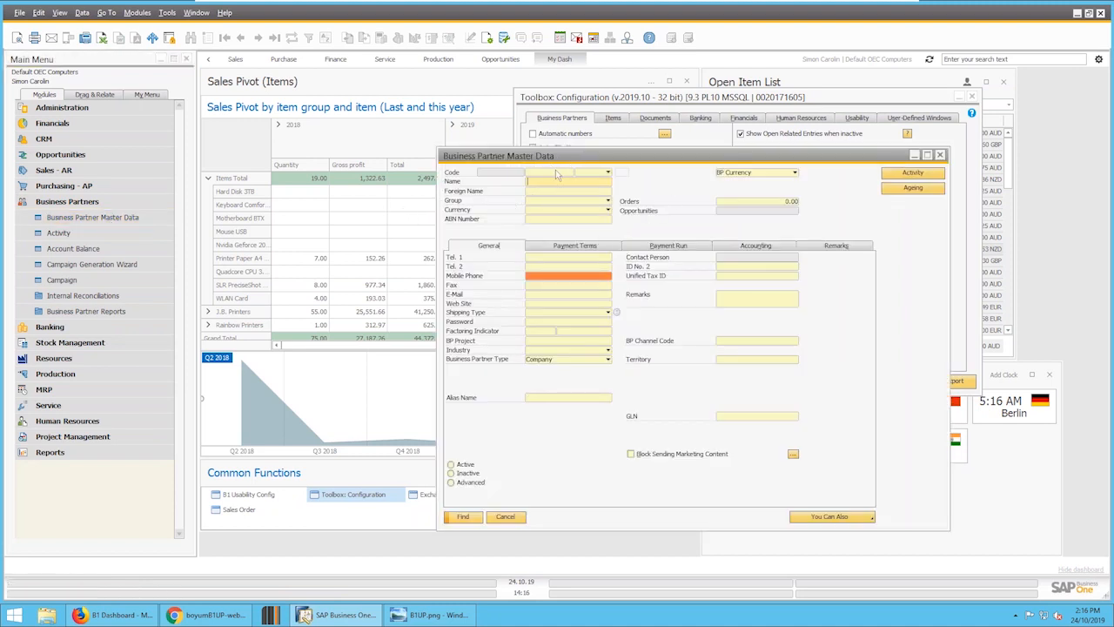
pyautogui.click(542, 181)
pyautogui.click(533, 171)
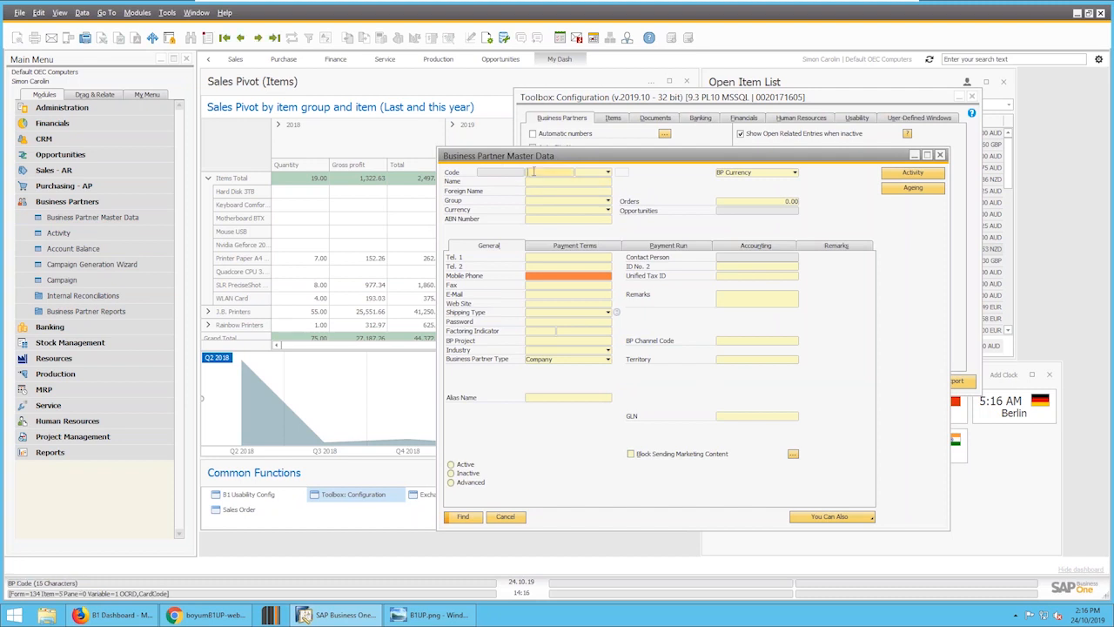
pyautogui.click(543, 182)
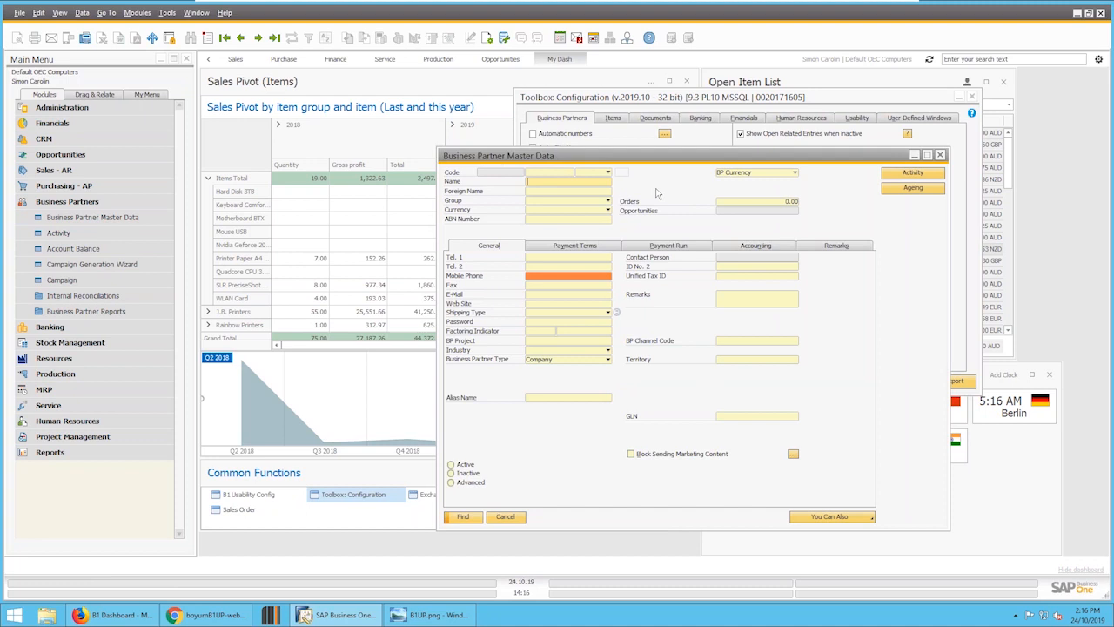
pyautogui.click(463, 516)
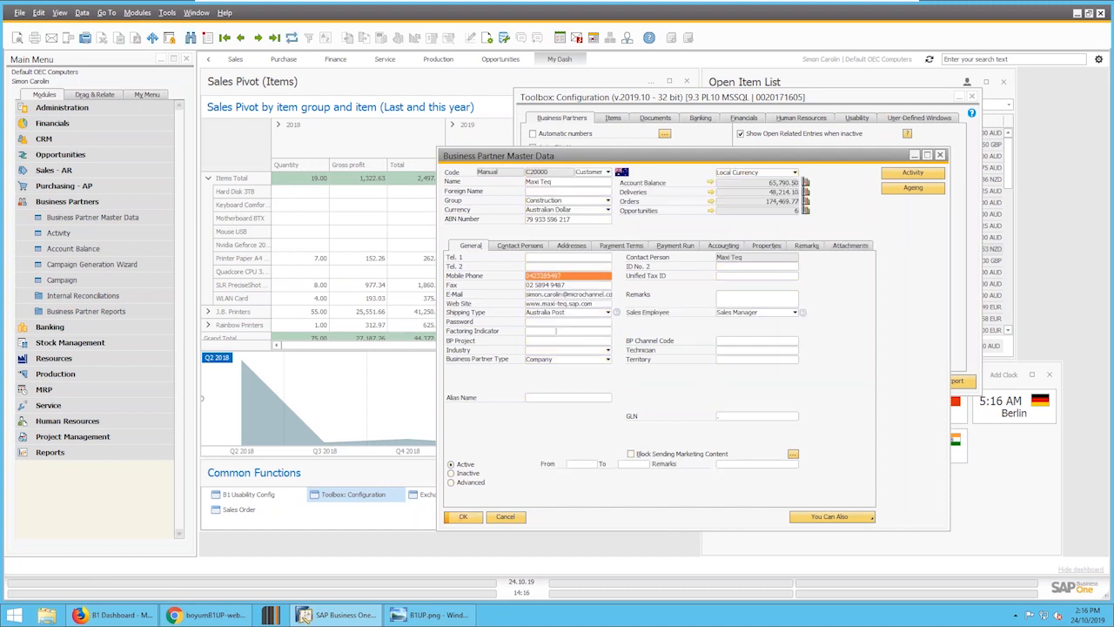
pyautogui.moveTo(629, 159); pyautogui.dragTo(487, 156)
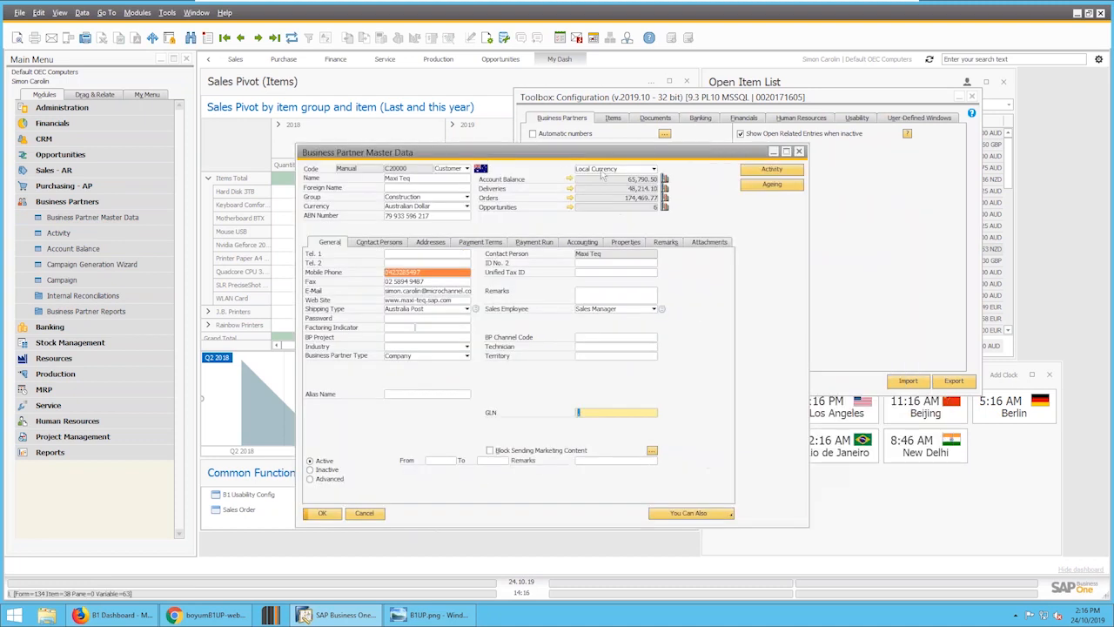
pyautogui.click(799, 152)
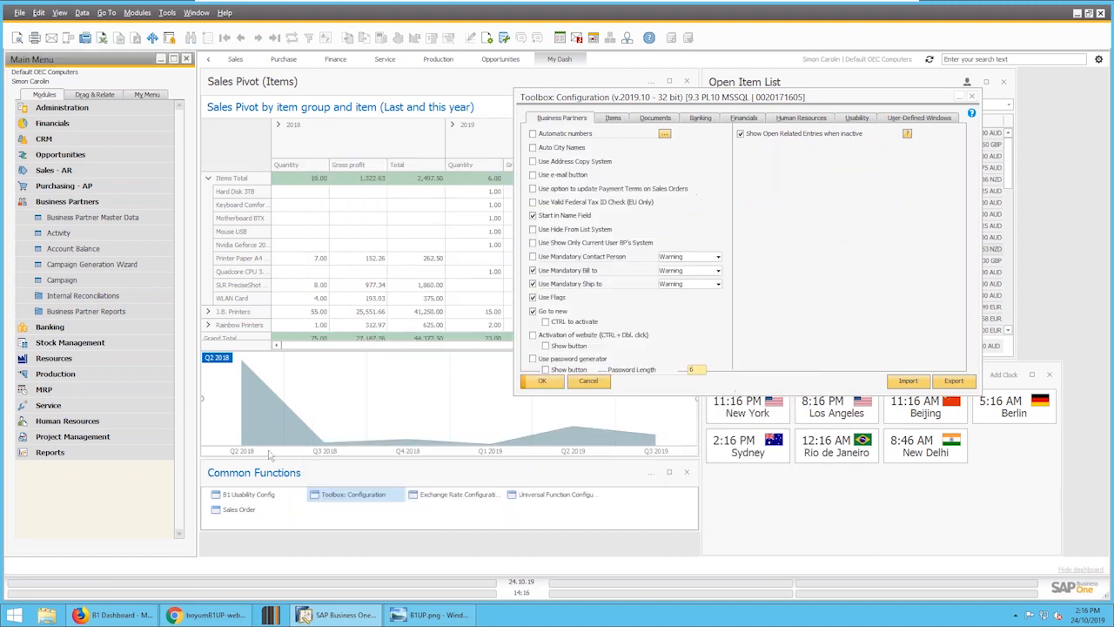
# Step: Open a new Sales Order, search for "maxi" by customer name, clear the entry, and close the order without adding it
pyautogui.click(243, 509)
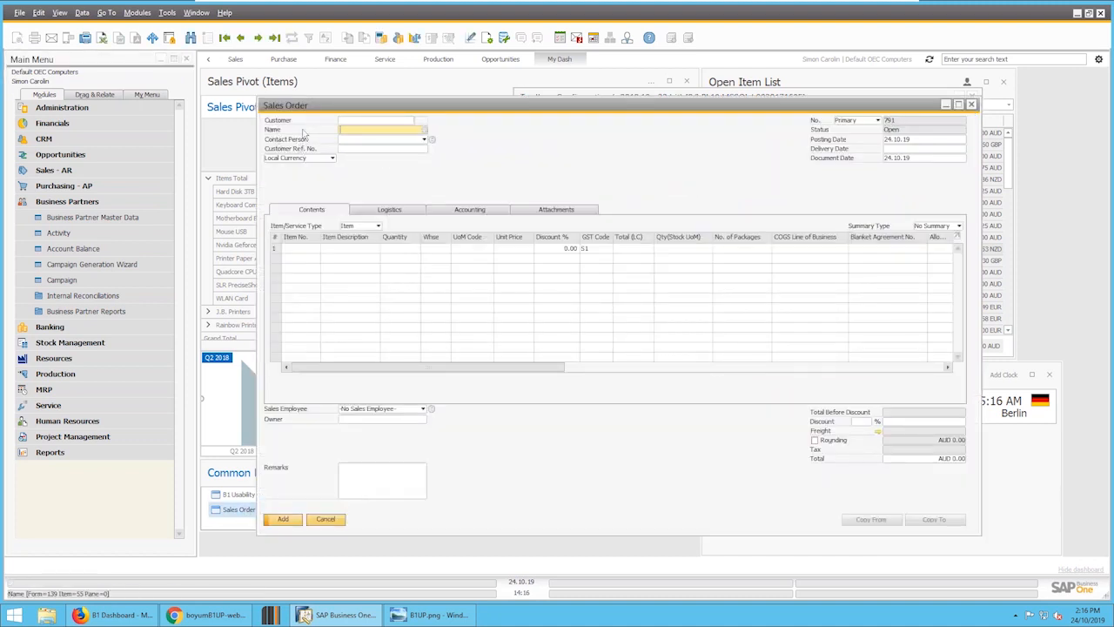
pyautogui.write('maxi')
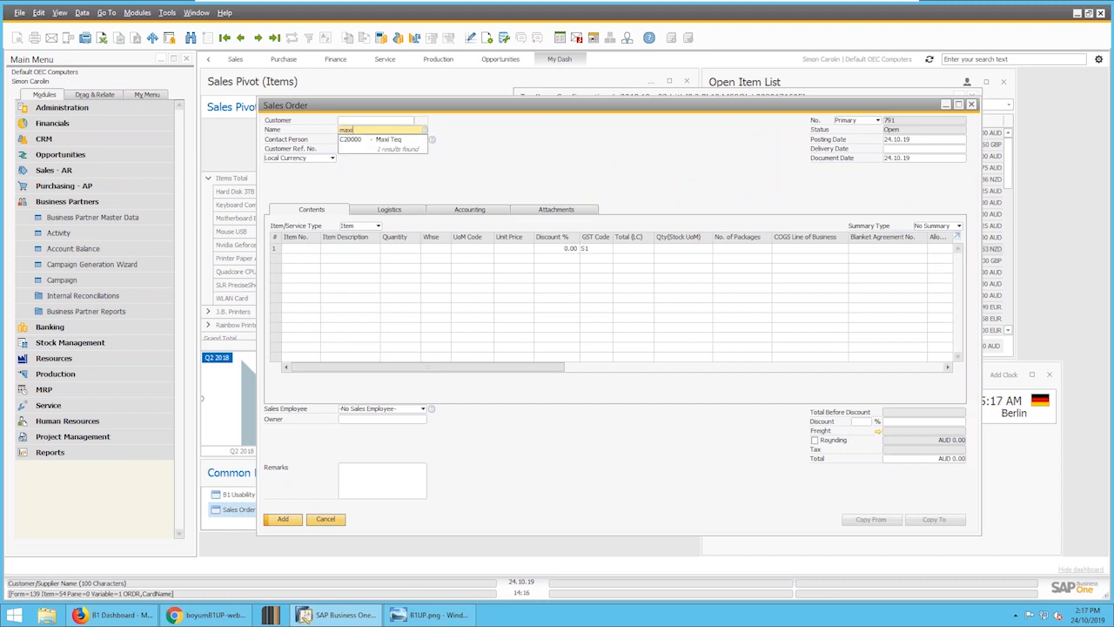
pyautogui.click(583, 159)
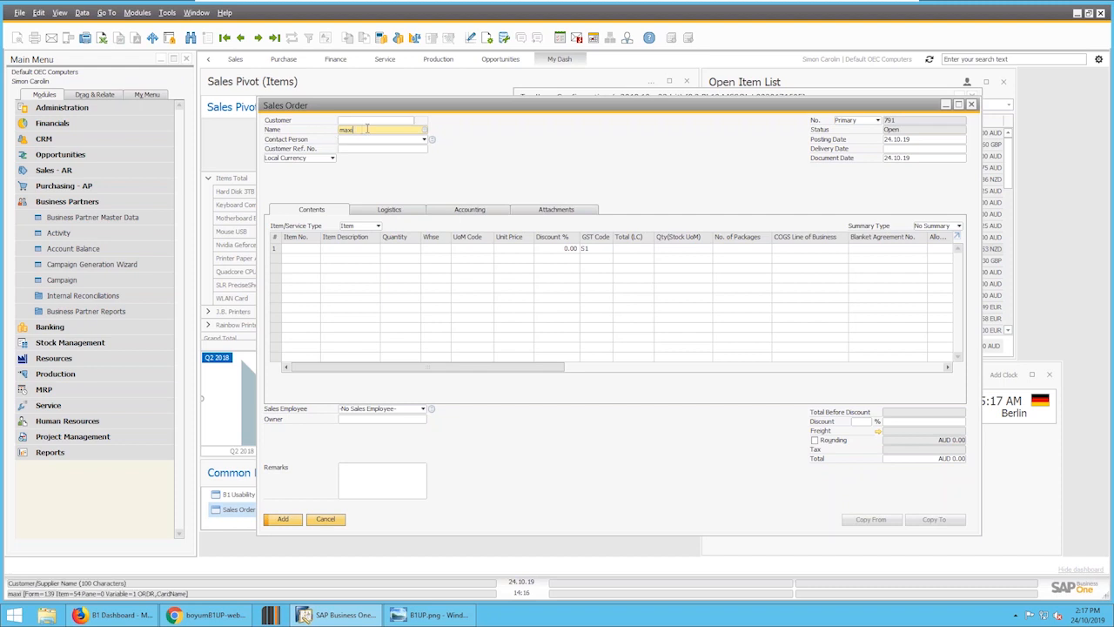
pyautogui.press('BackSpace')
pyautogui.press('BackSpace')
pyautogui.press('BackSpace')
pyautogui.press('BackSpace')
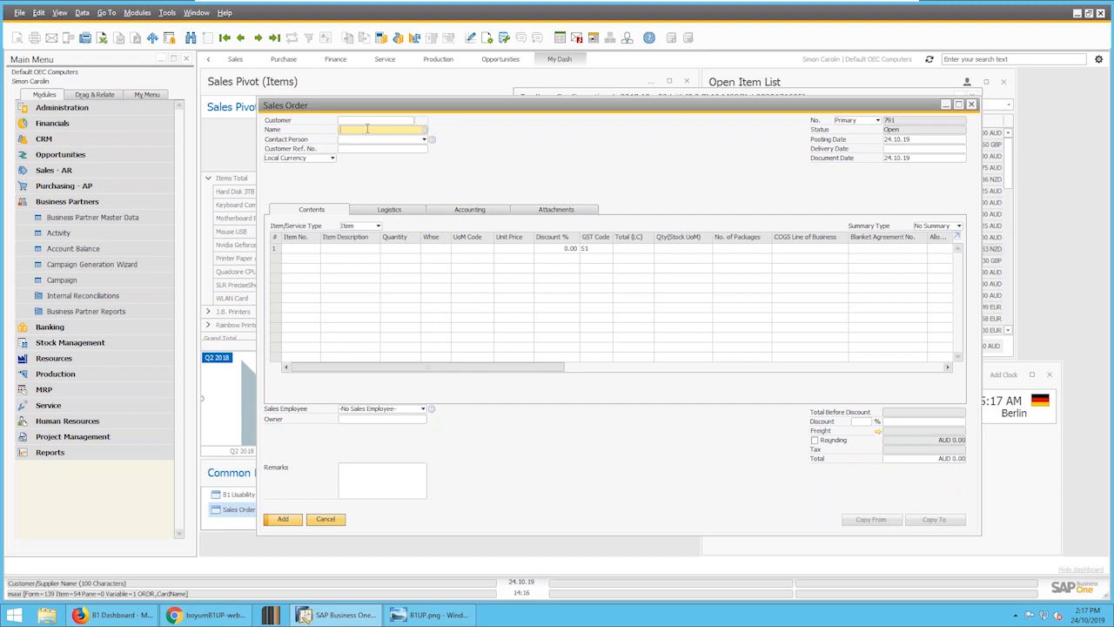
pyautogui.click(971, 104)
pyautogui.click(514, 340)
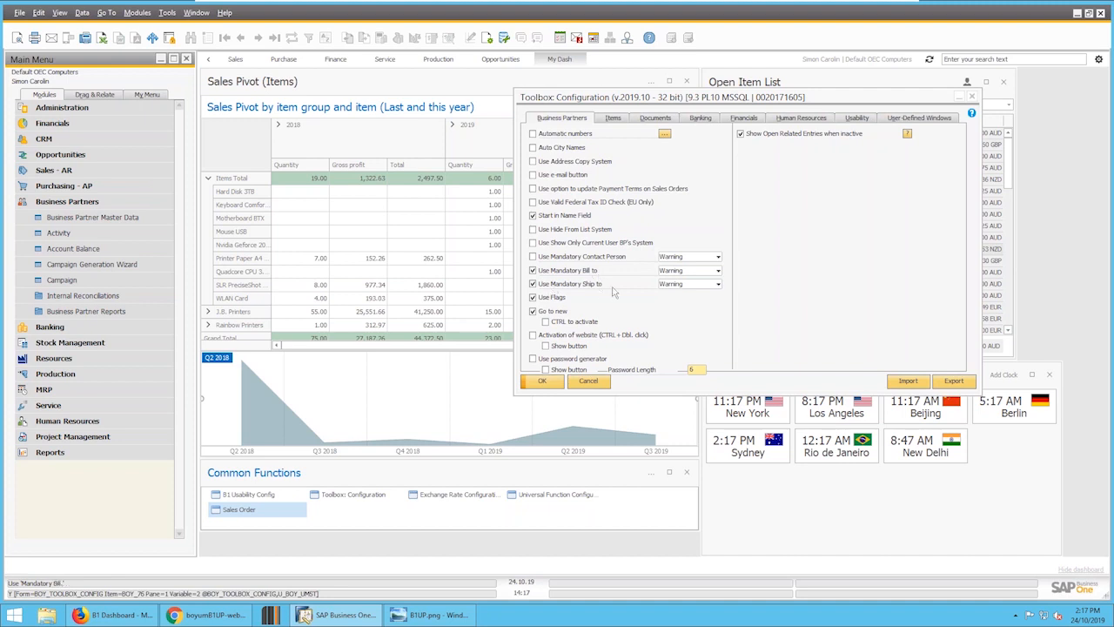
# Step: Review the Warning and Error choices for Use Mandatory Bill to, keeping Warning
pyautogui.click(679, 272)
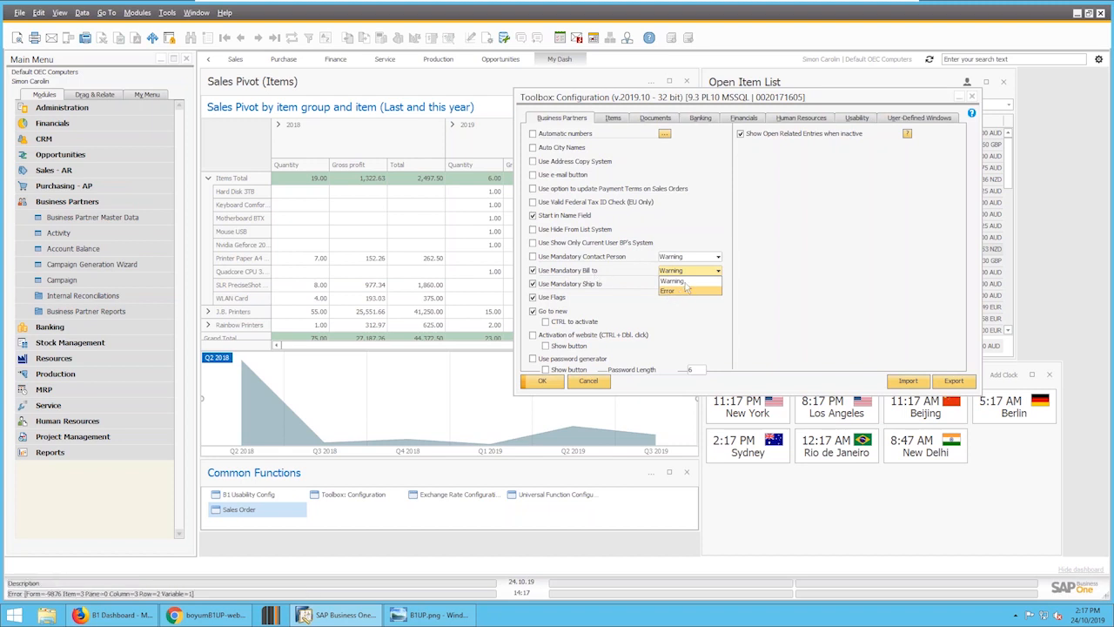
pyautogui.click(693, 306)
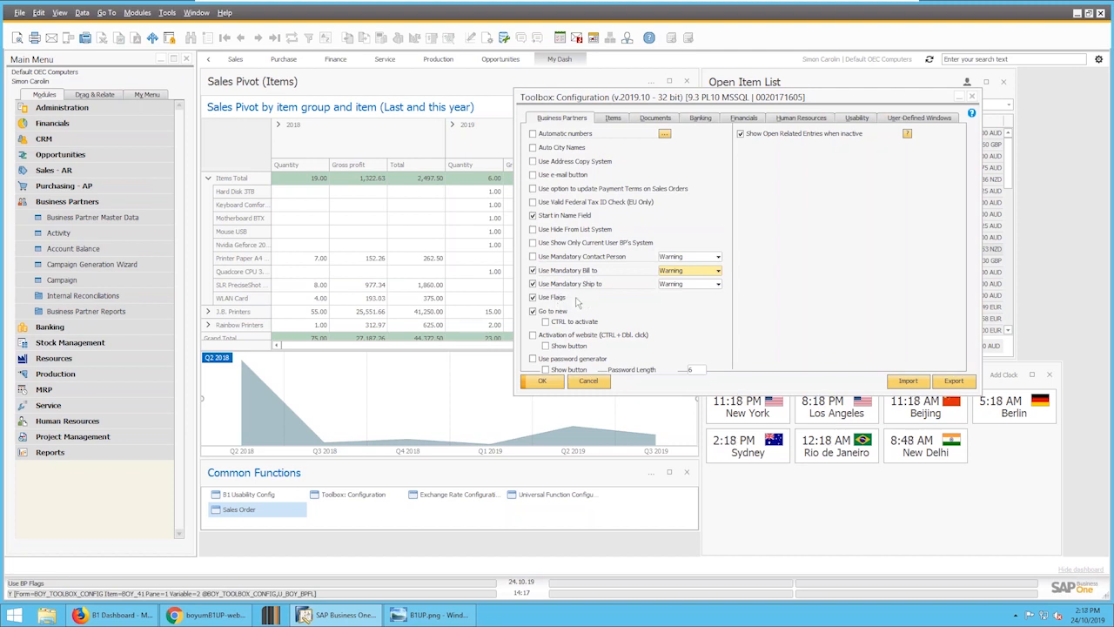
# Step: Find the business partner matching "max" in Business Partner Master Data and place its window side by side with Toolbox: Configuration
pyautogui.click(139, 218)
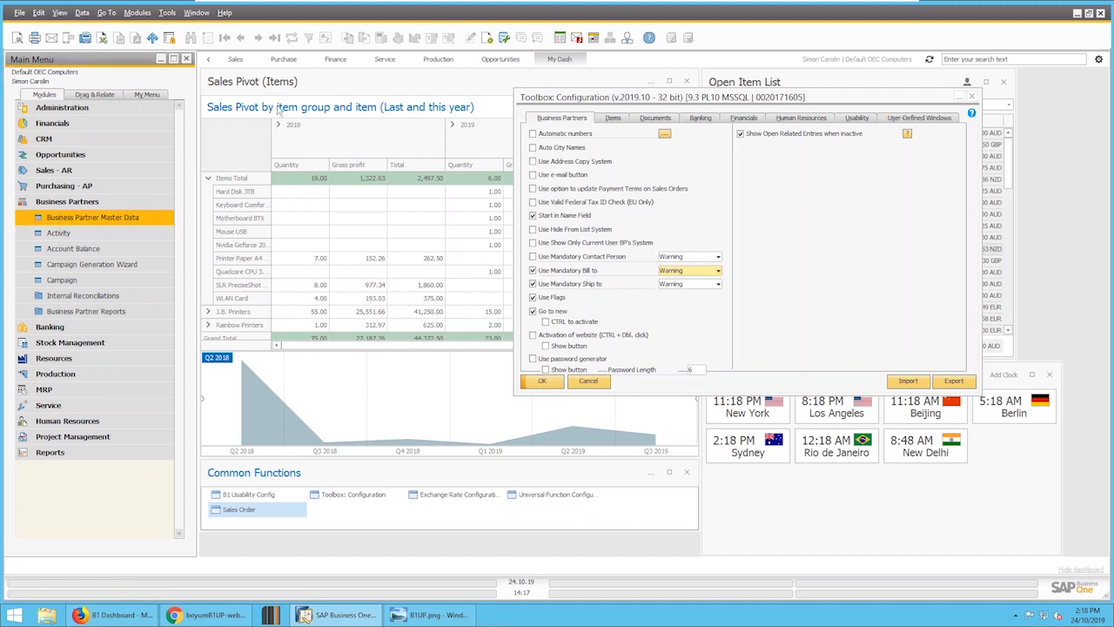
pyautogui.write('max')
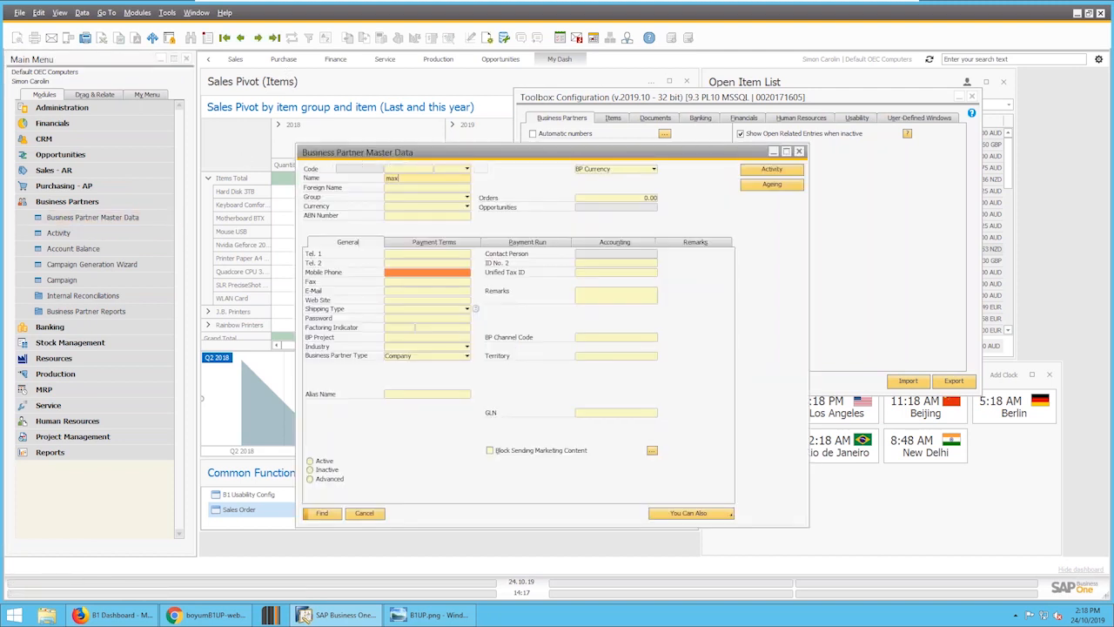
pyautogui.press('Return')
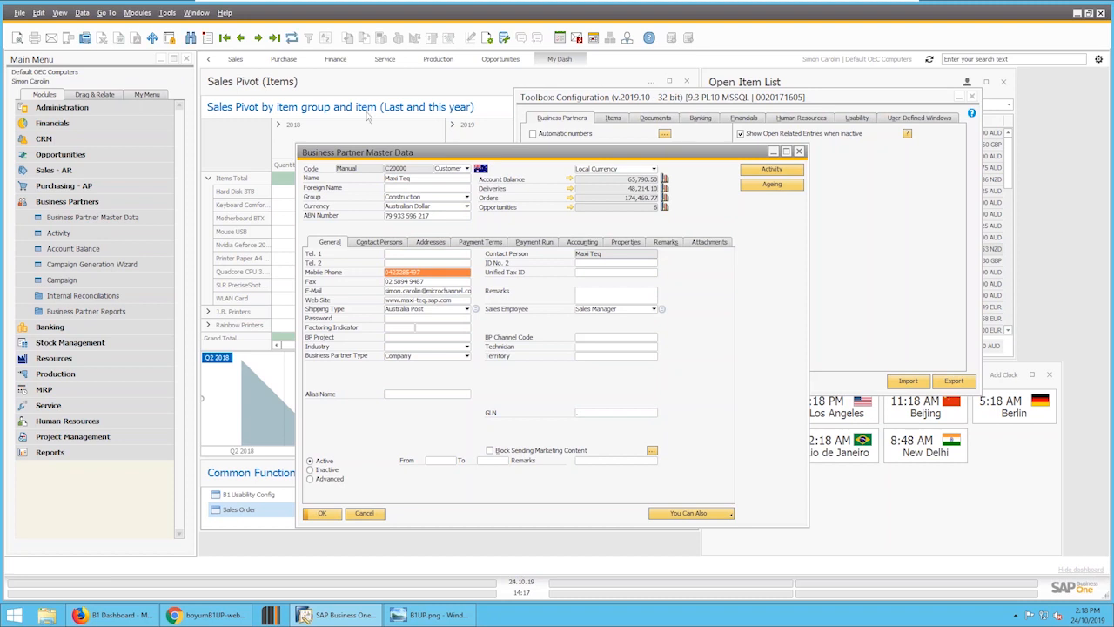
pyautogui.press('ctrl')
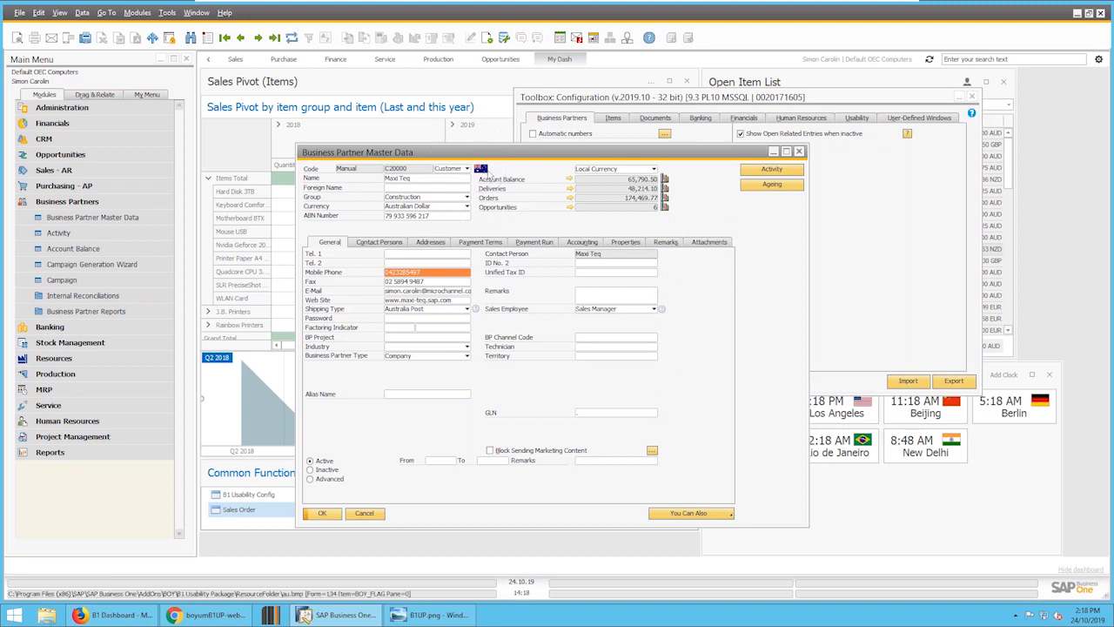
pyautogui.moveTo(523, 158); pyautogui.dragTo(277, 105)
pyautogui.click(747, 106)
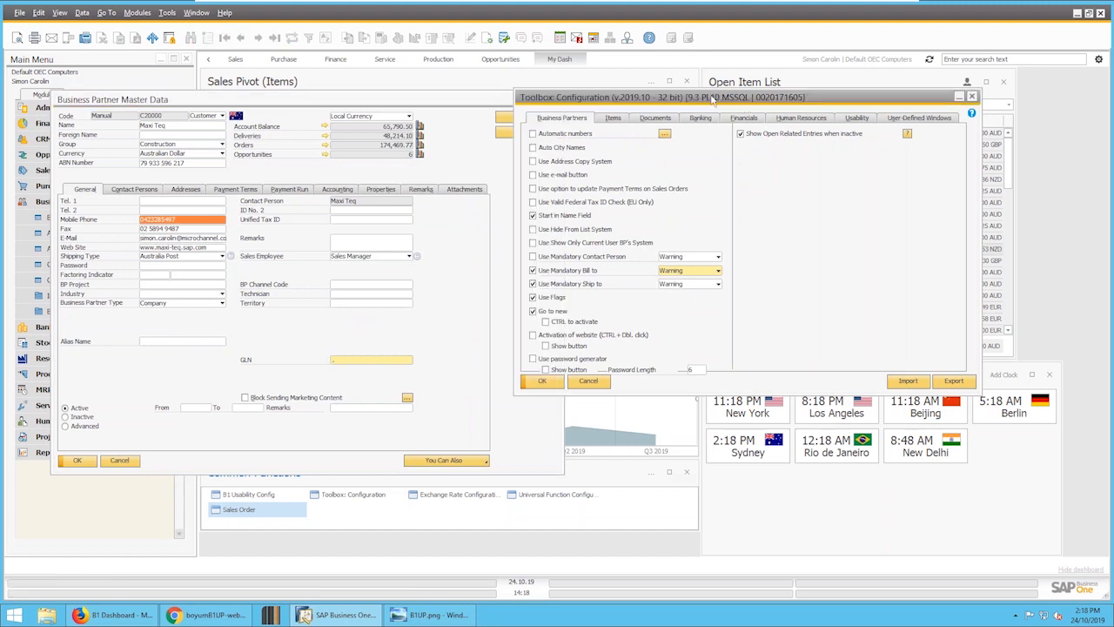
pyautogui.moveTo(711, 101); pyautogui.dragTo(702, 82)
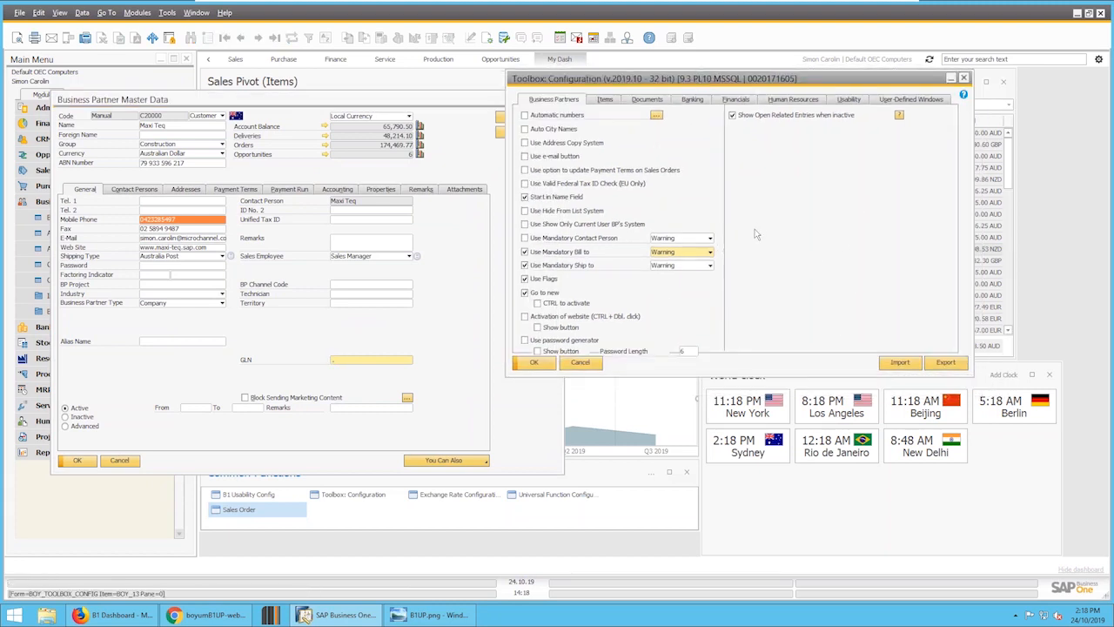
# Step: Review the Items and Documents options in Toolbox: Configuration, keeping its window beside Business Partner Master Data
pyautogui.moveTo(664, 80); pyautogui.dragTo(723, 88)
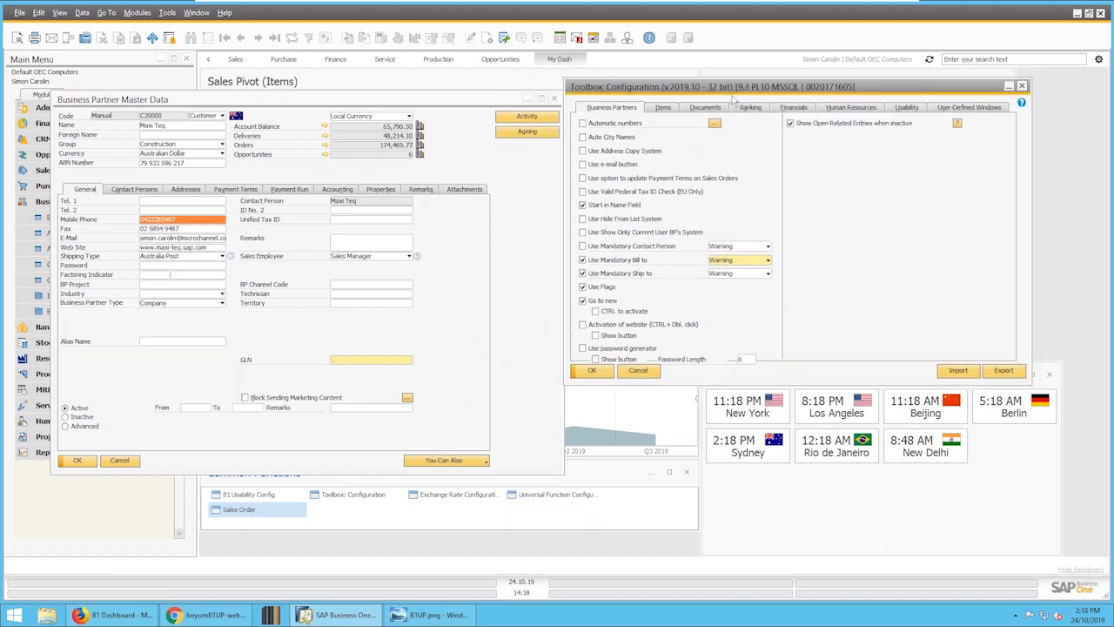
pyautogui.click(665, 108)
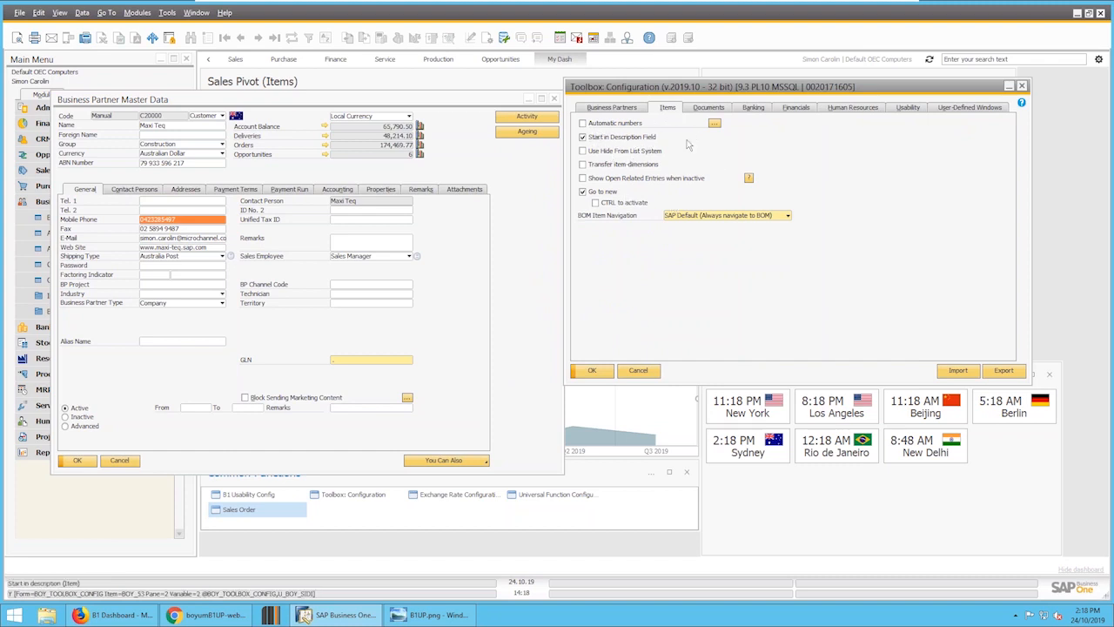
pyautogui.click(710, 110)
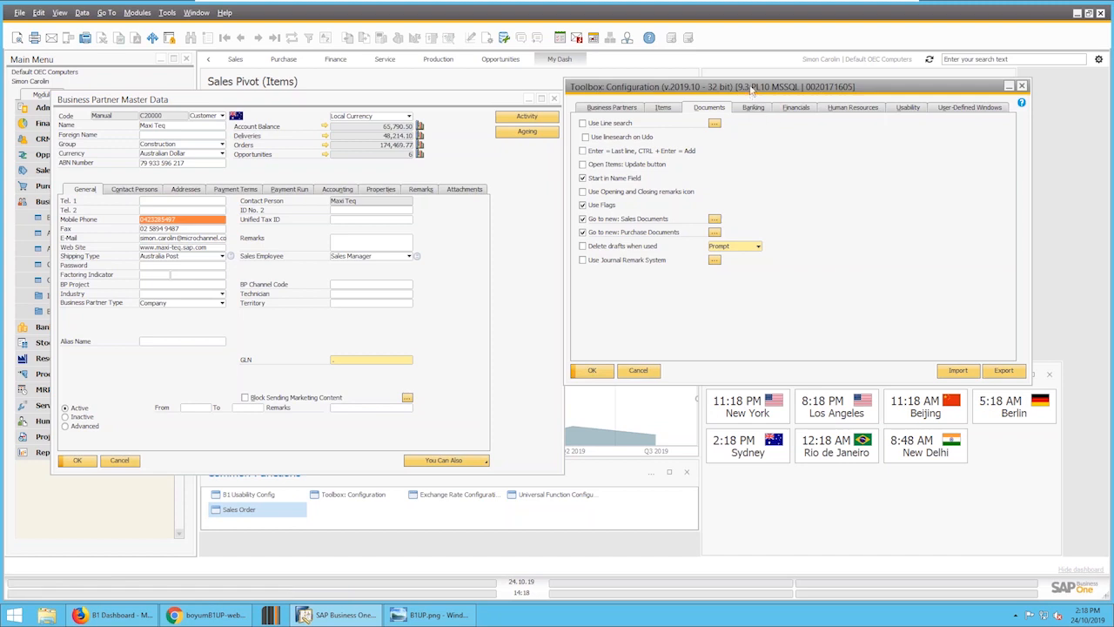
pyautogui.moveTo(751, 87); pyautogui.dragTo(752, 105)
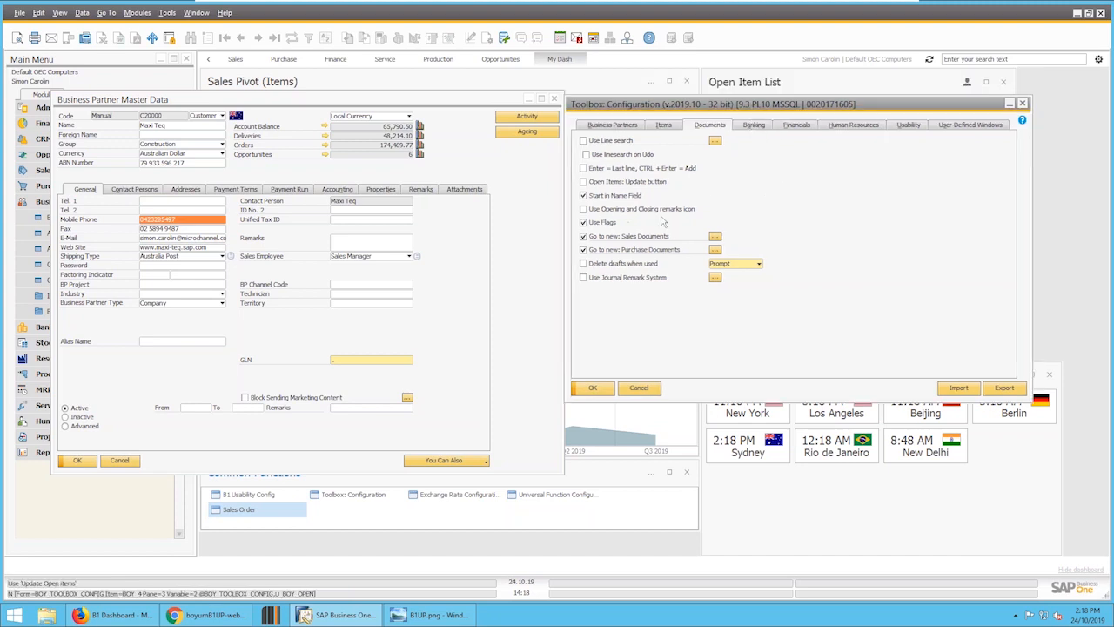
pyautogui.moveTo(701, 111); pyautogui.dragTo(733, 99)
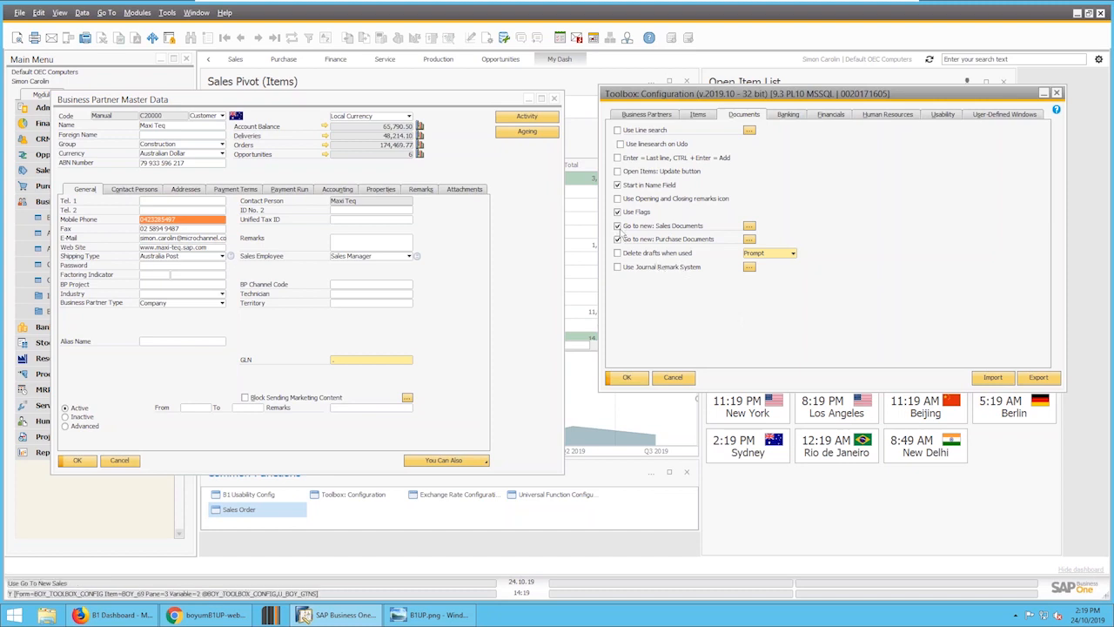
# Step: Review the document types selected for Go to new: Sales Documents and close the list without changes
pyautogui.click(749, 226)
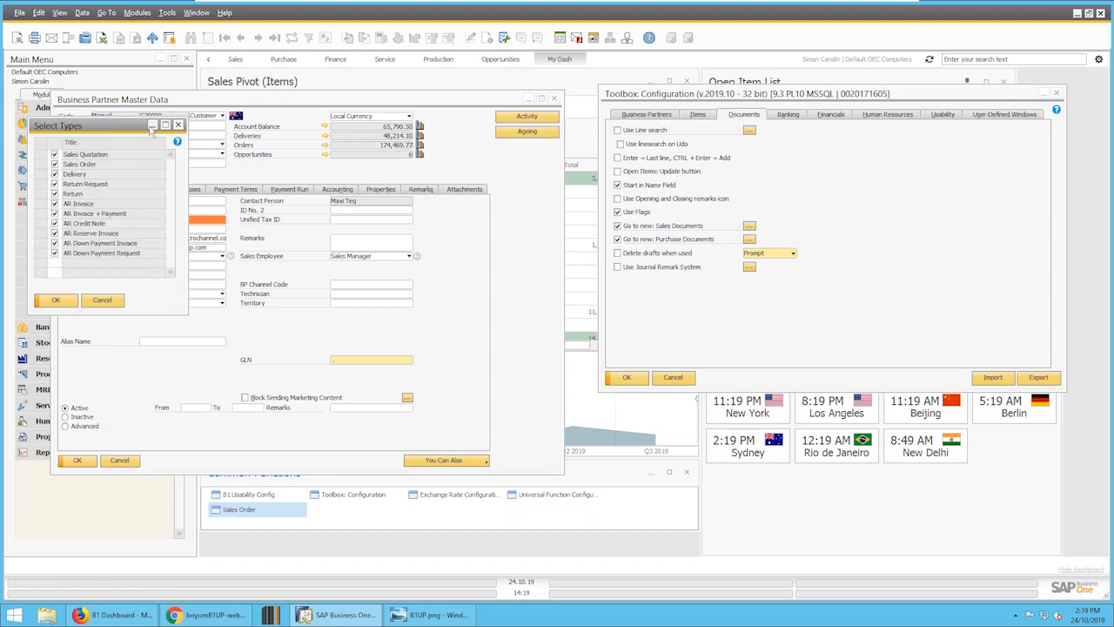
pyautogui.moveTo(101, 129); pyautogui.dragTo(893, 126)
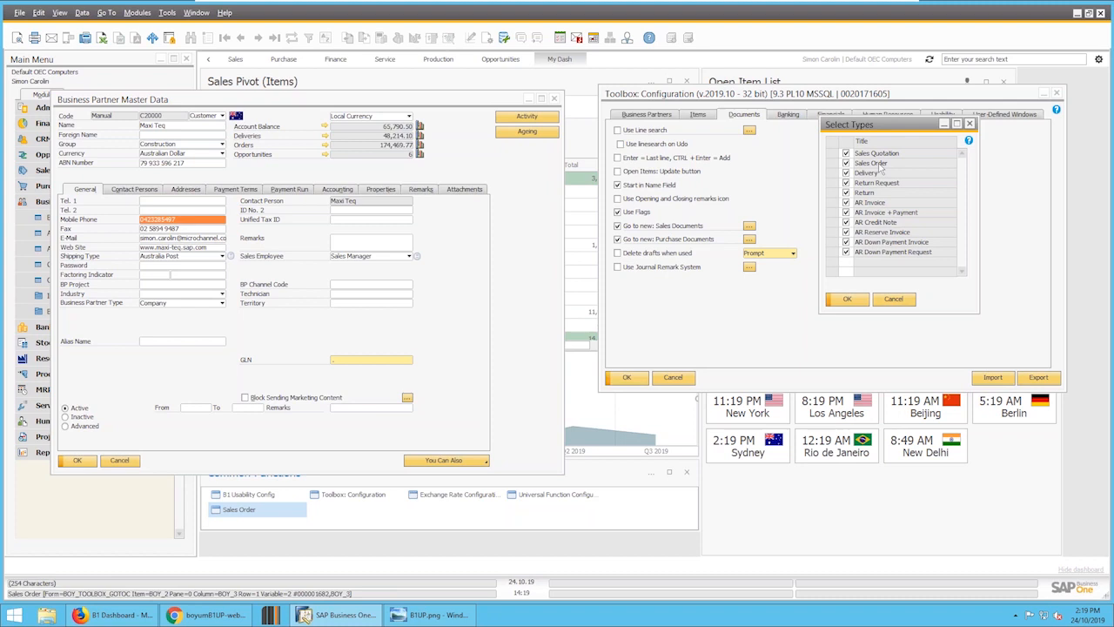
pyautogui.click(970, 123)
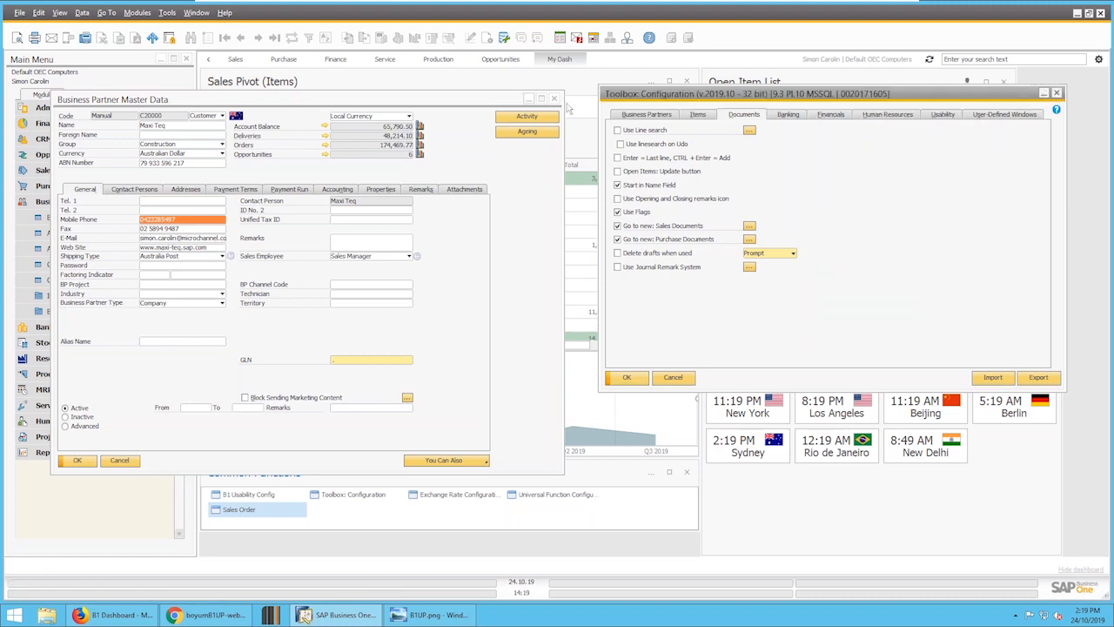
# Step: Close Business Partner Master Data and start a new Sales Order for customer Parameter Technology
pyautogui.click(555, 100)
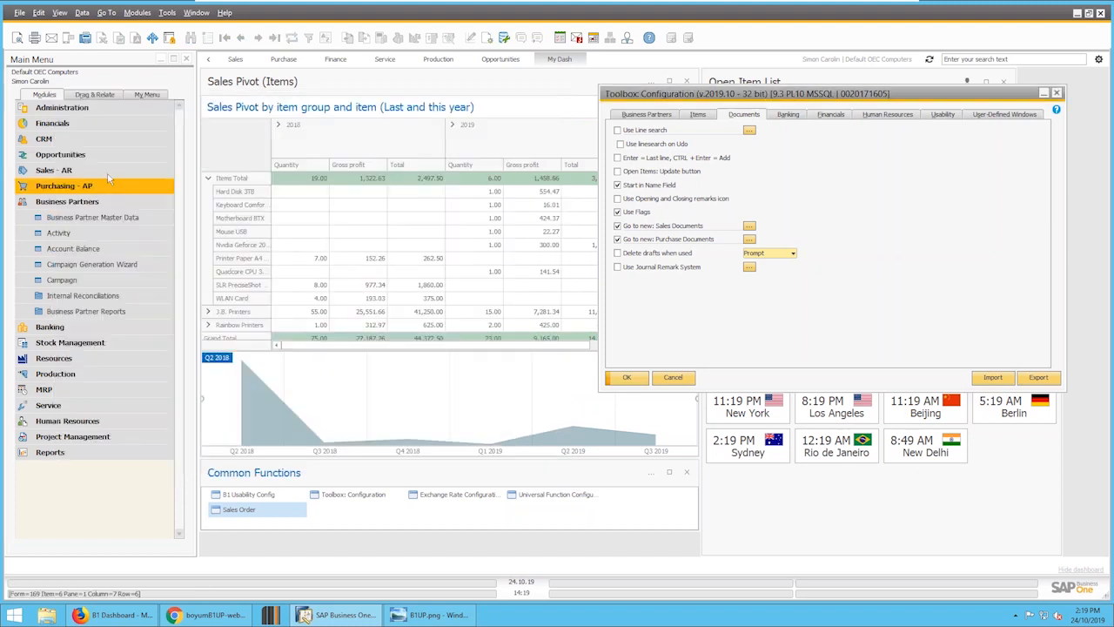
pyautogui.click(52, 171)
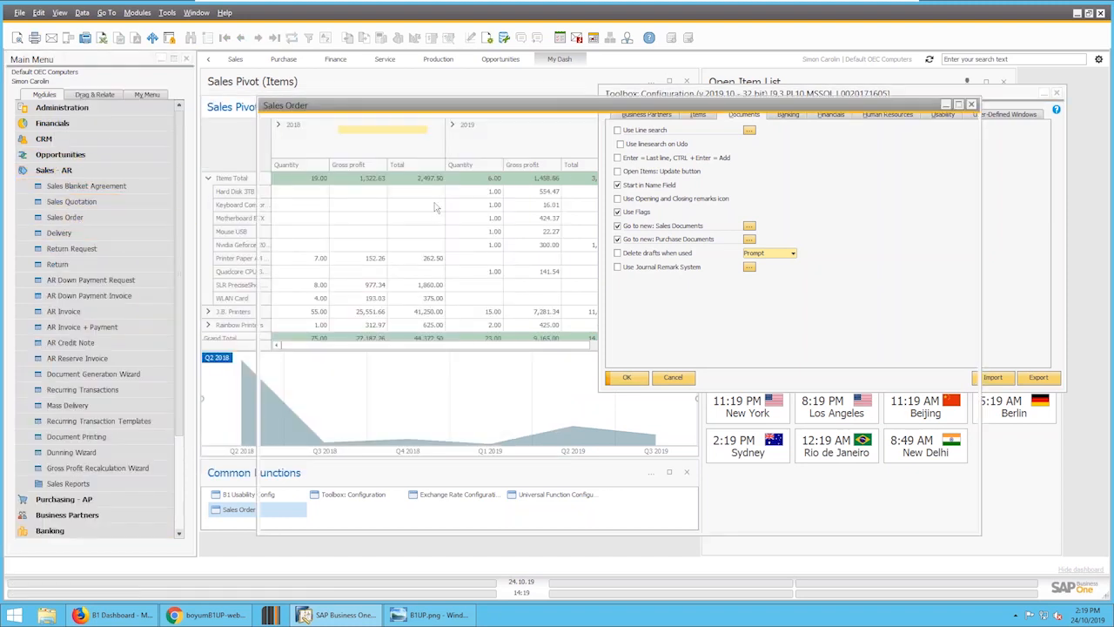
pyautogui.press('Tab')
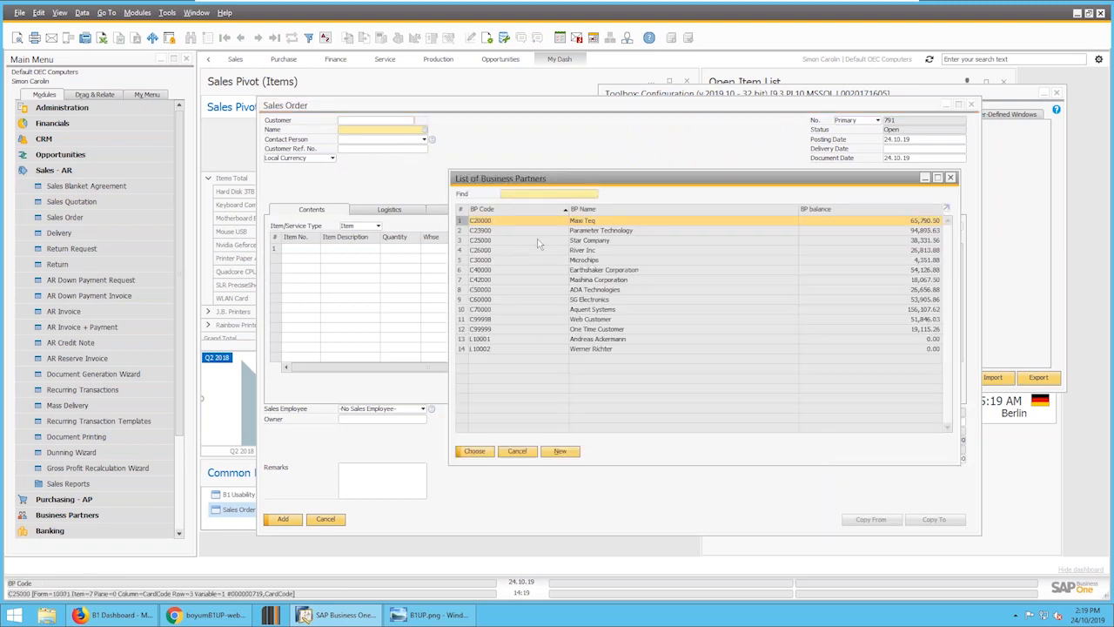
pyautogui.doubleClick(543, 231)
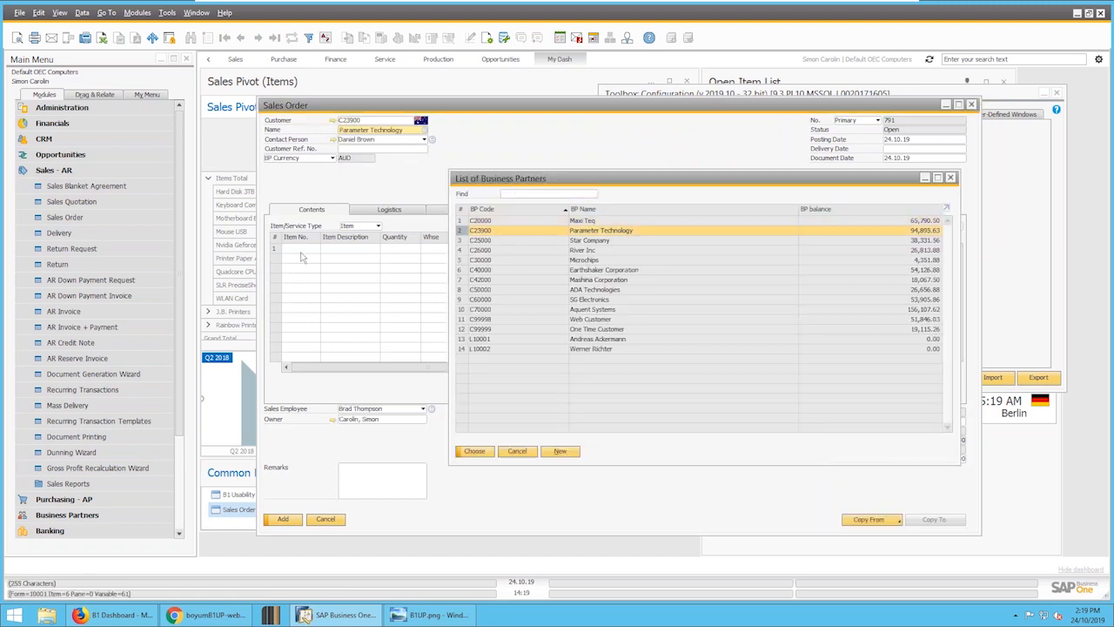
# Step: Enter item A00001 on the first order line, set the delivery date to 24.10.19, and add the Sales Order
pyautogui.press('Tab')
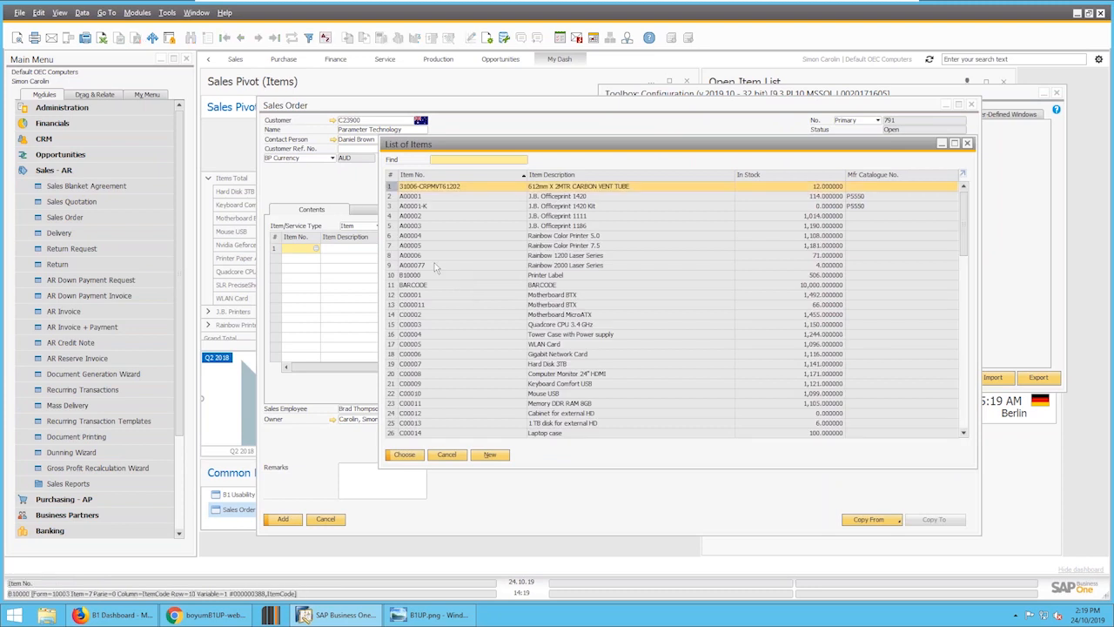
pyautogui.doubleClick(423, 199)
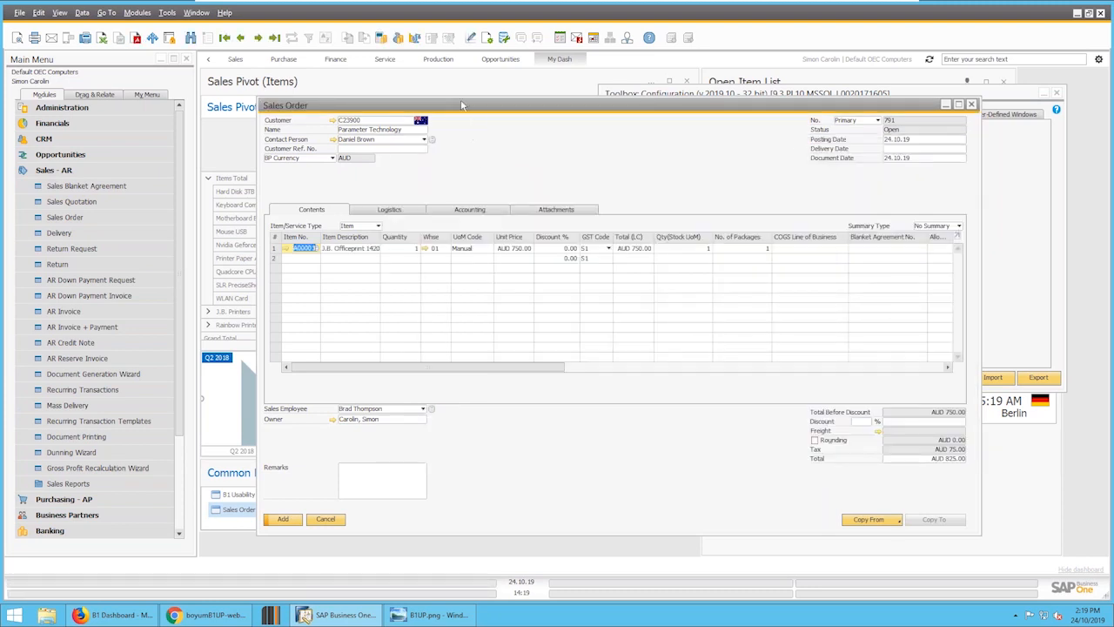
pyautogui.moveTo(461, 104); pyautogui.dragTo(417, 77)
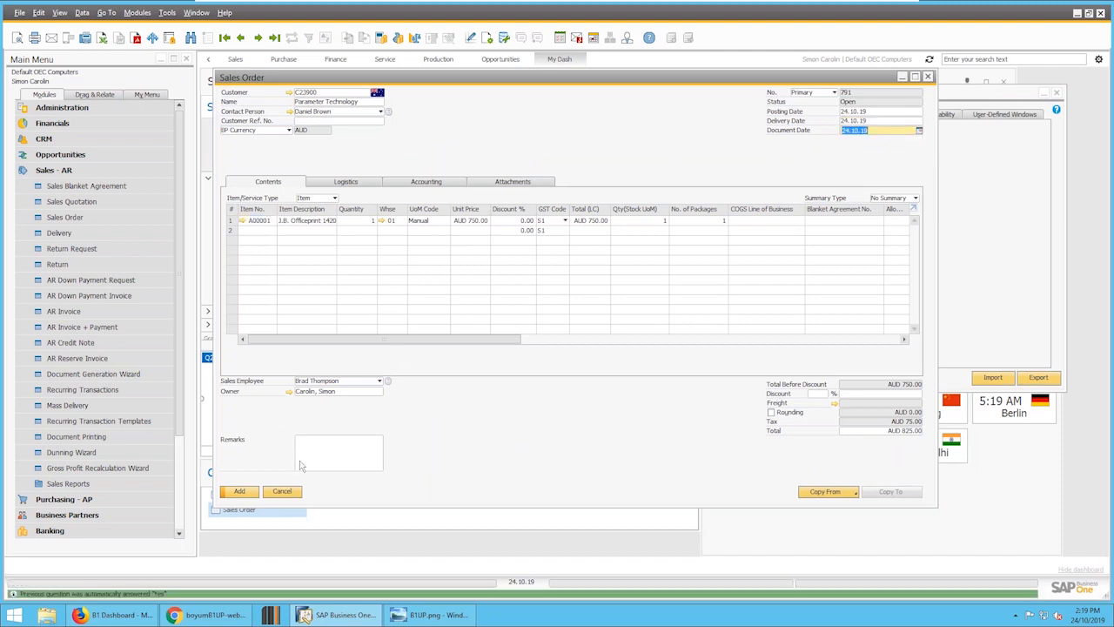
pyautogui.click(249, 495)
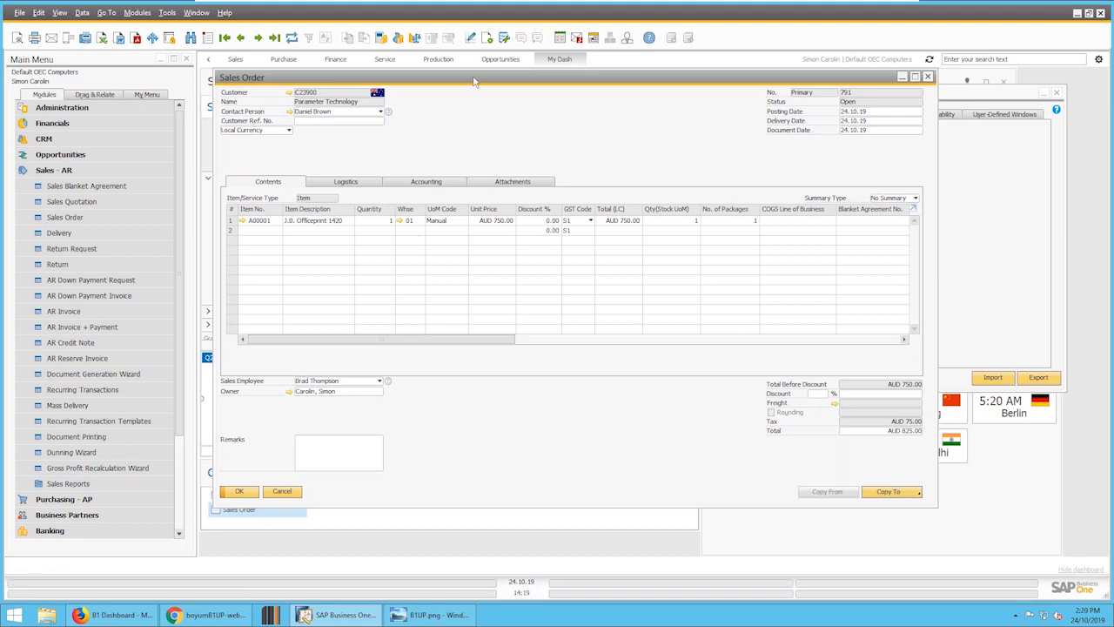
# Step: Place the Sales Order beside Toolbox: Configuration and review the Banking and Usability options
pyautogui.moveTo(474, 81); pyautogui.dragTo(342, 90)
pyautogui.click(912, 192)
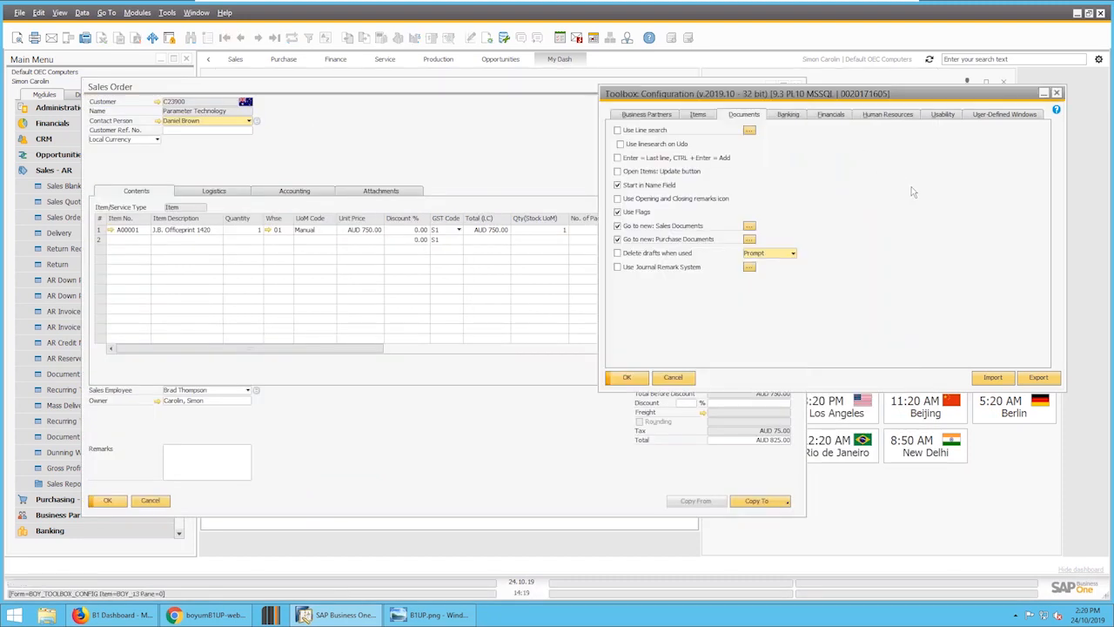
pyautogui.click(790, 115)
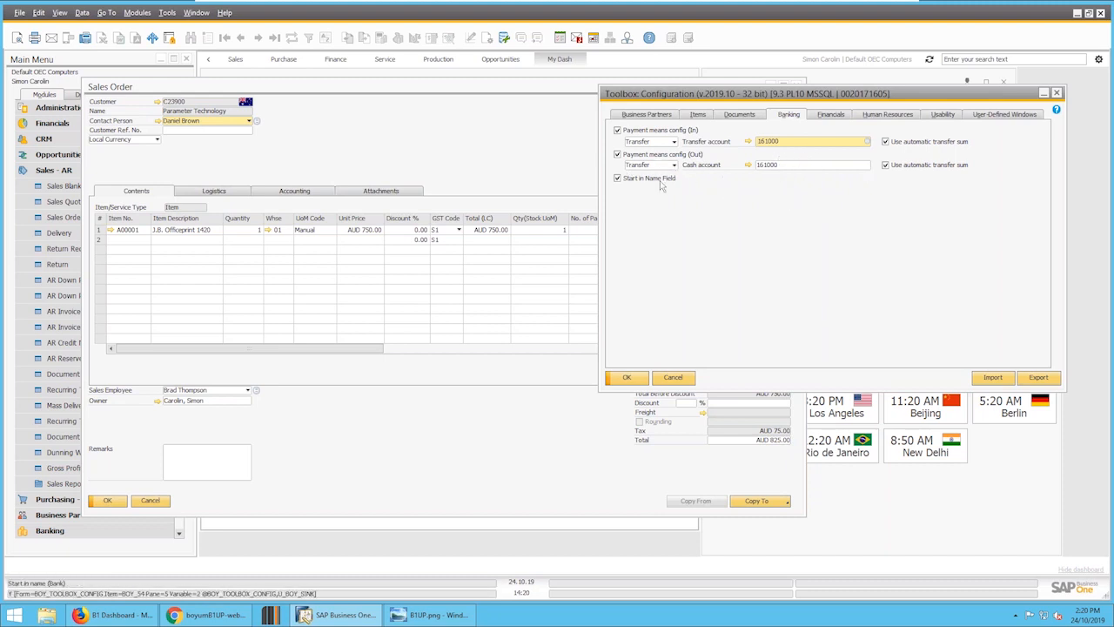
pyautogui.click(942, 120)
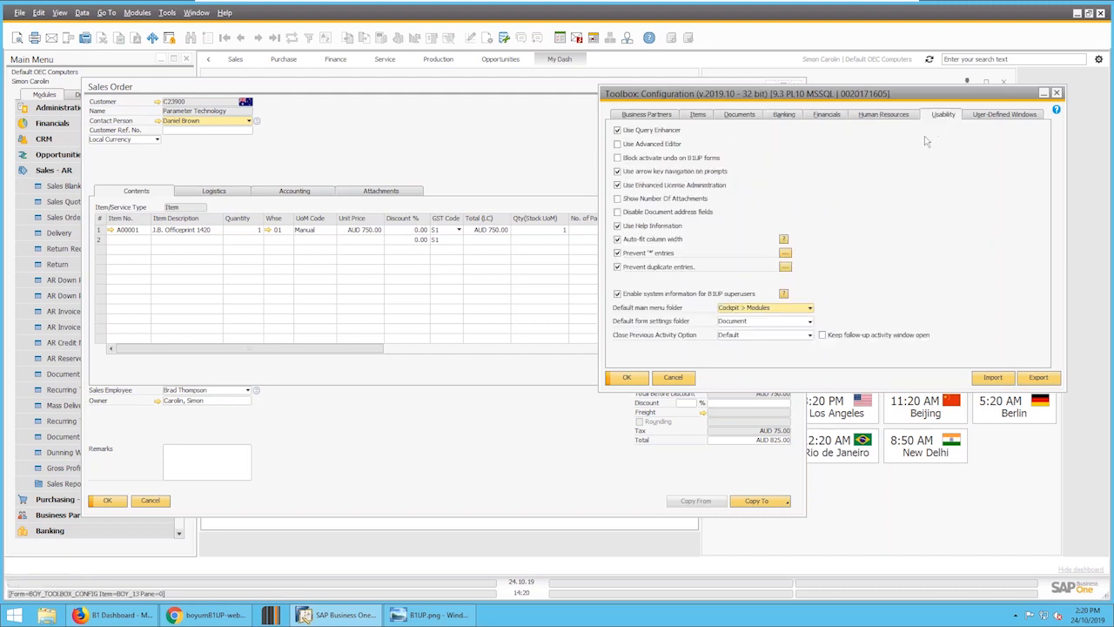
pyautogui.moveTo(886, 94); pyautogui.dragTo(862, 75)
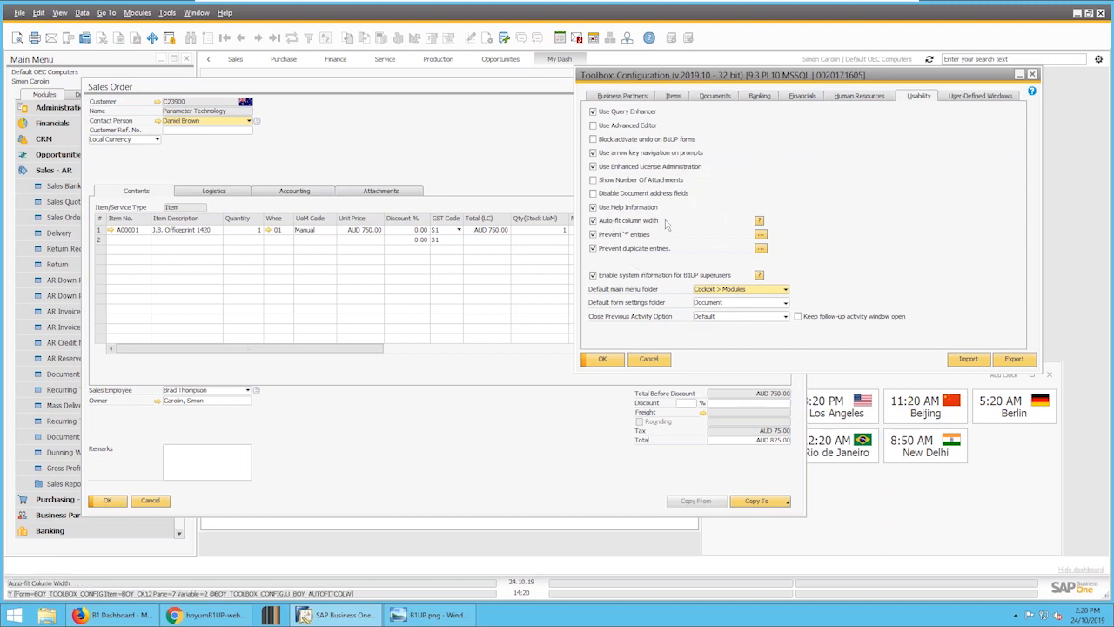
# Step: Apply Fit Column Width to the Sales Order and return to the Usability options in Toolbox: Configuration
pyautogui.click(501, 170)
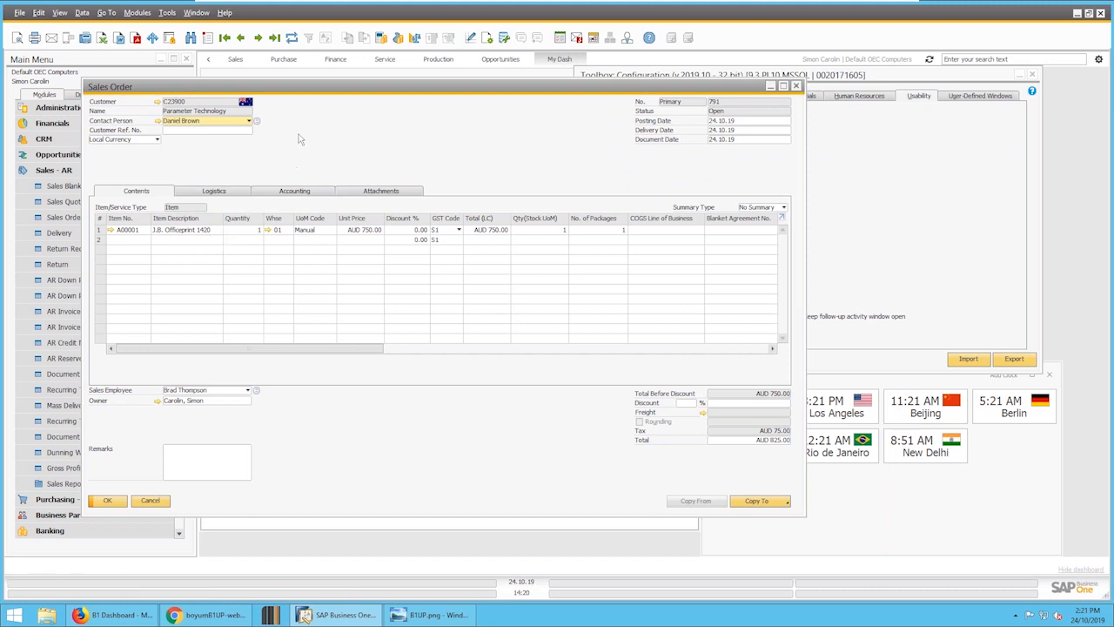
pyautogui.click(62, 13)
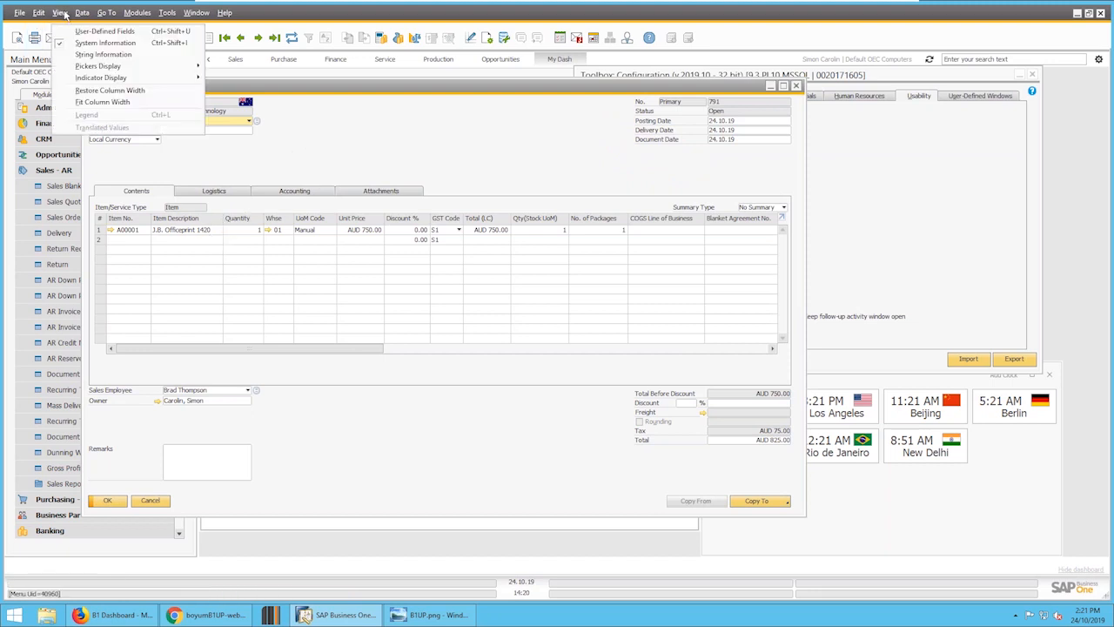
pyautogui.click(102, 102)
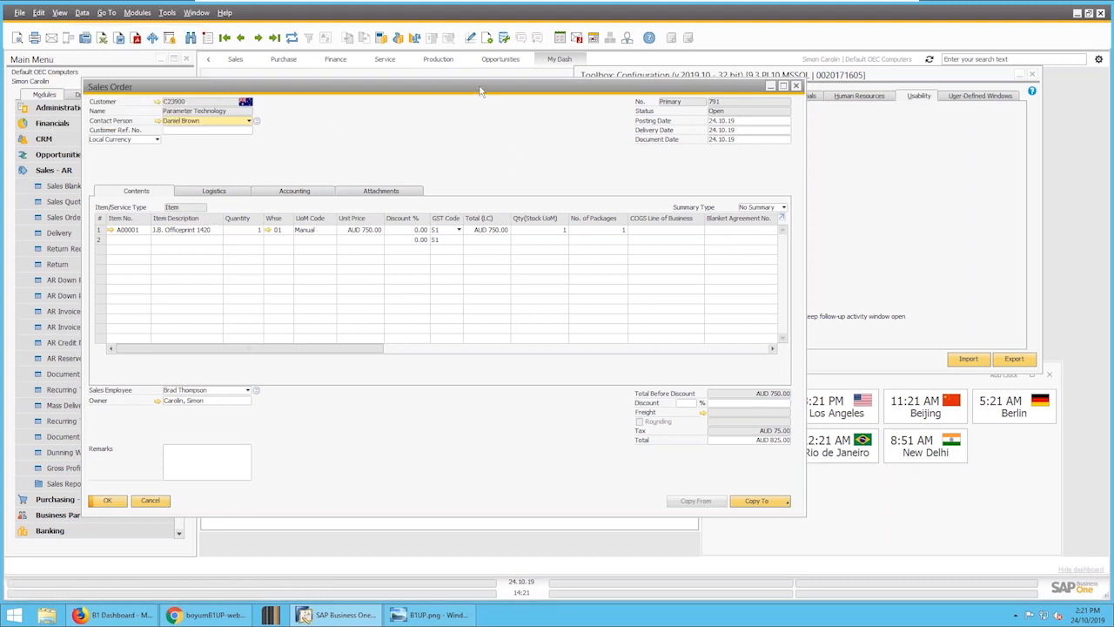
pyautogui.moveTo(479, 90); pyautogui.dragTo(462, 90)
pyautogui.click(938, 214)
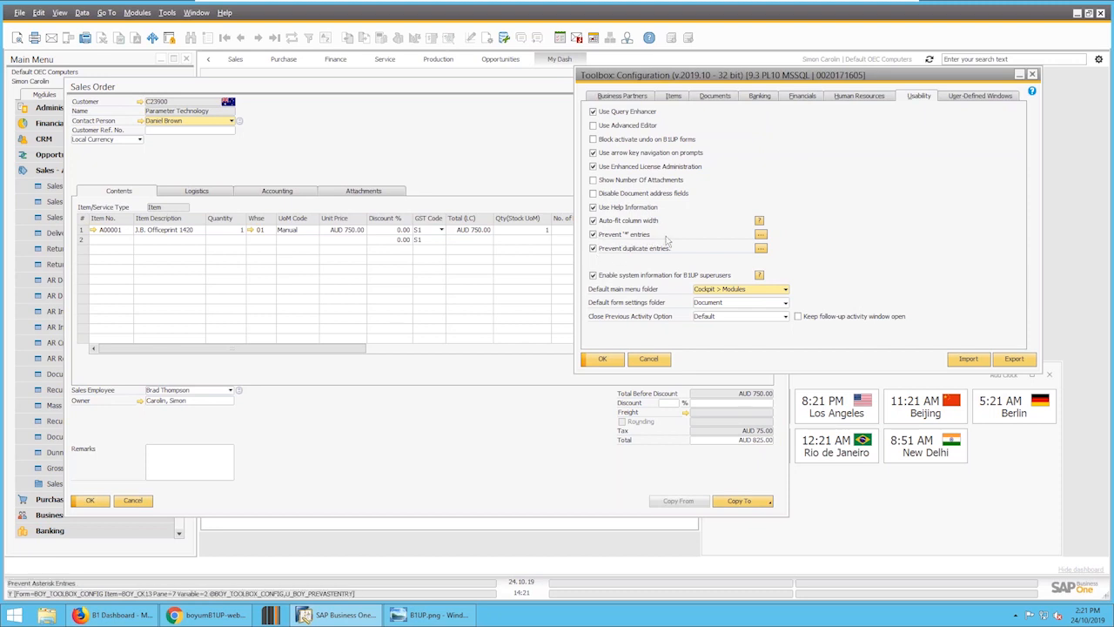
pyautogui.moveTo(668, 77); pyautogui.dragTo(686, 76)
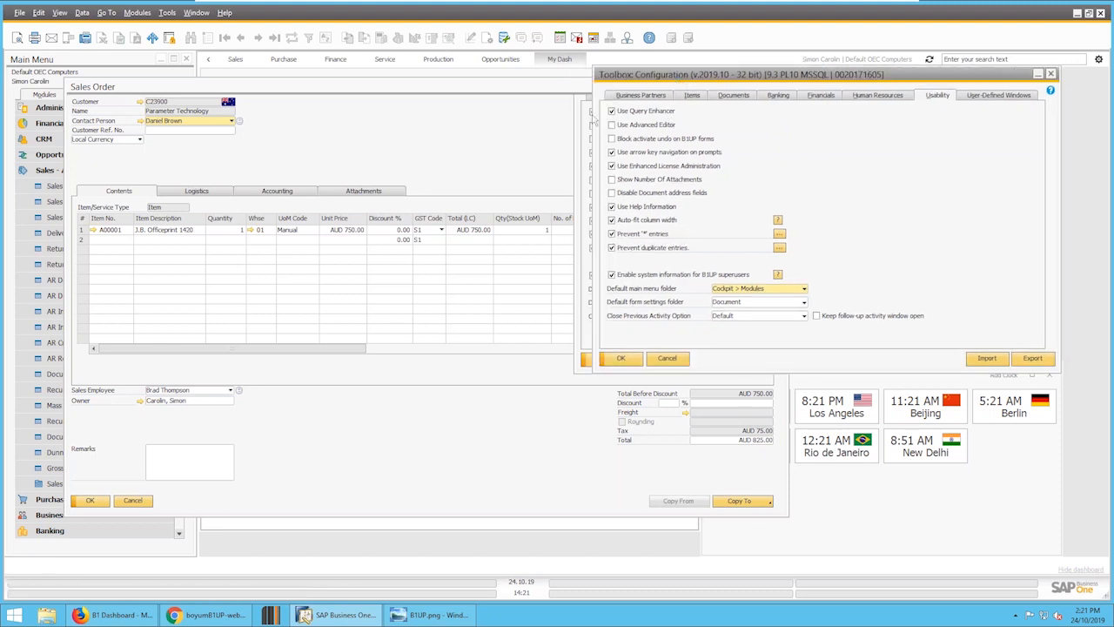
# Step: Open Business Partner Master Data, enter * as the code of a new record, and close it without saving
pyautogui.click(491, 139)
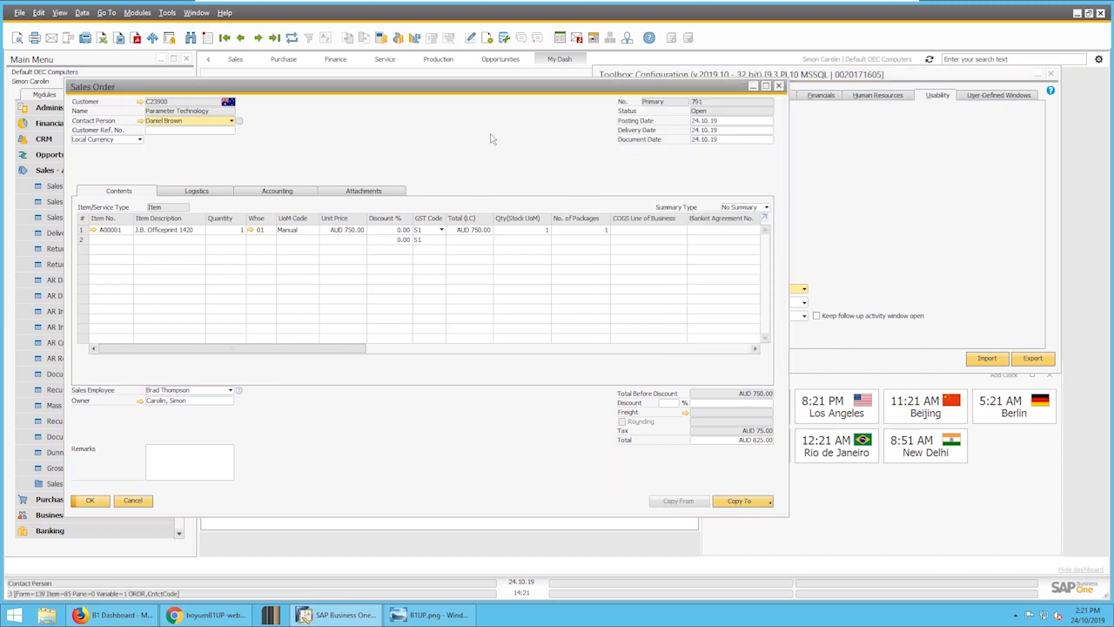
pyautogui.moveTo(433, 91); pyautogui.dragTo(627, 92)
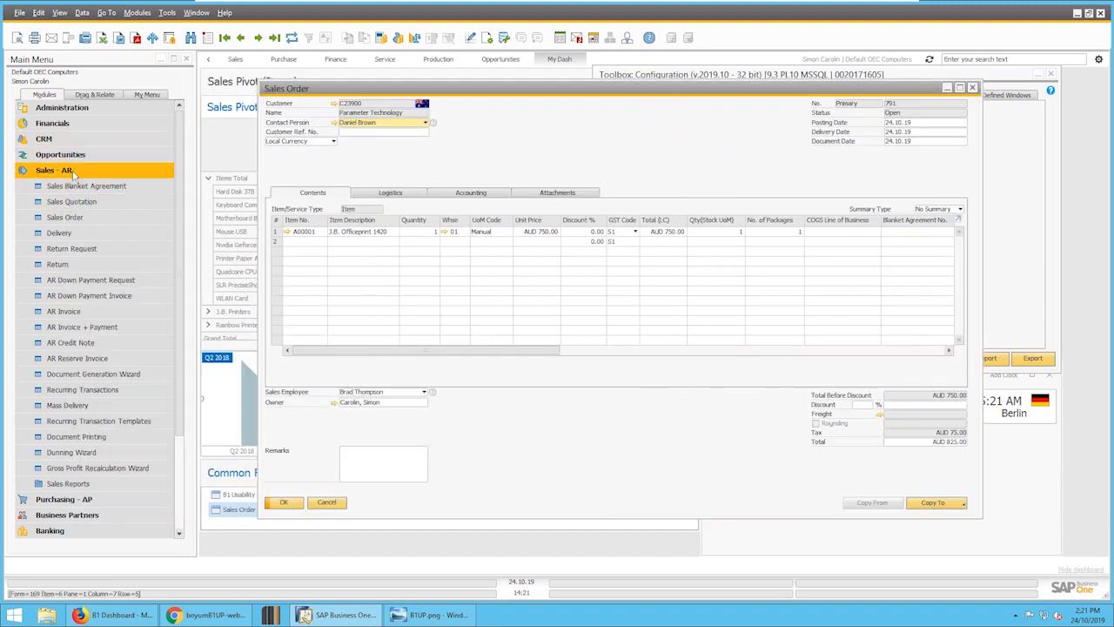
pyautogui.click(74, 170)
pyautogui.click(74, 201)
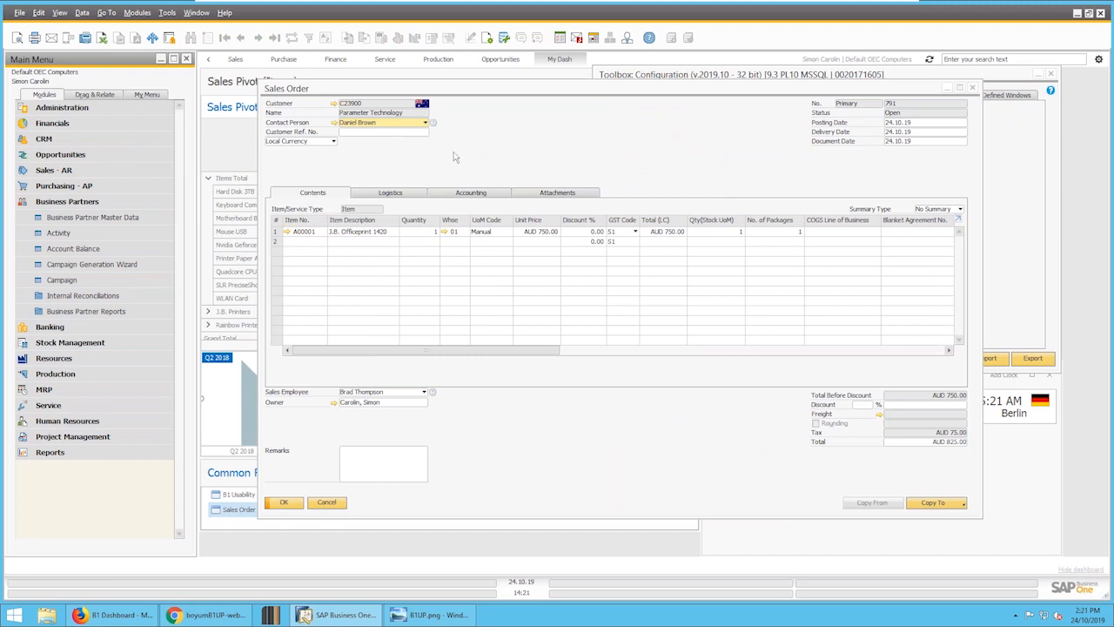
pyautogui.click(84, 220)
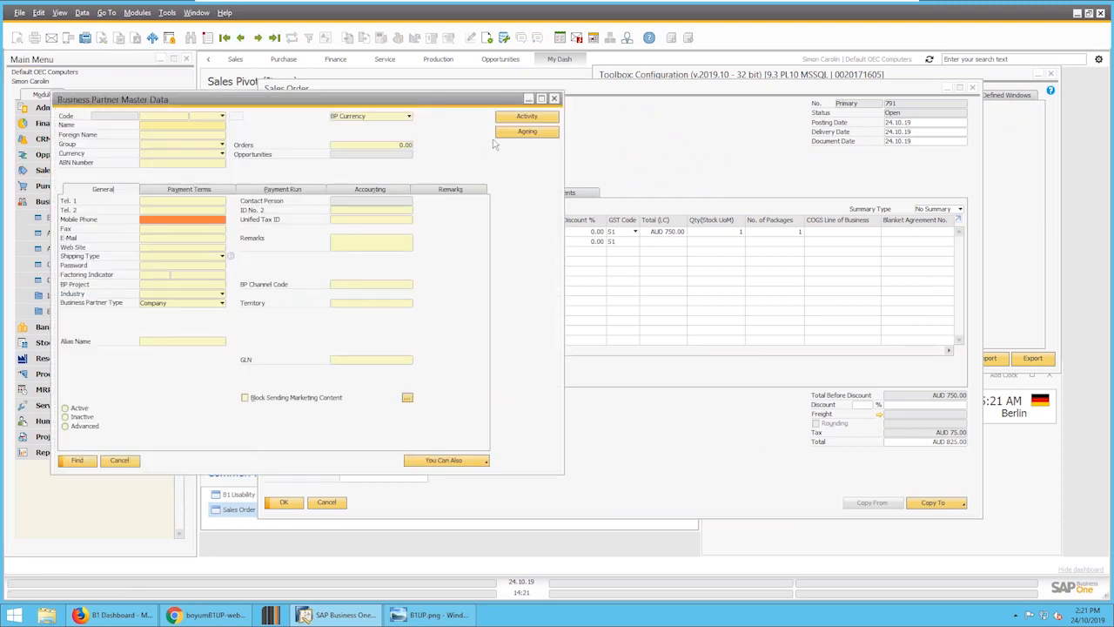
pyautogui.hotkey('ctrl', 'a')
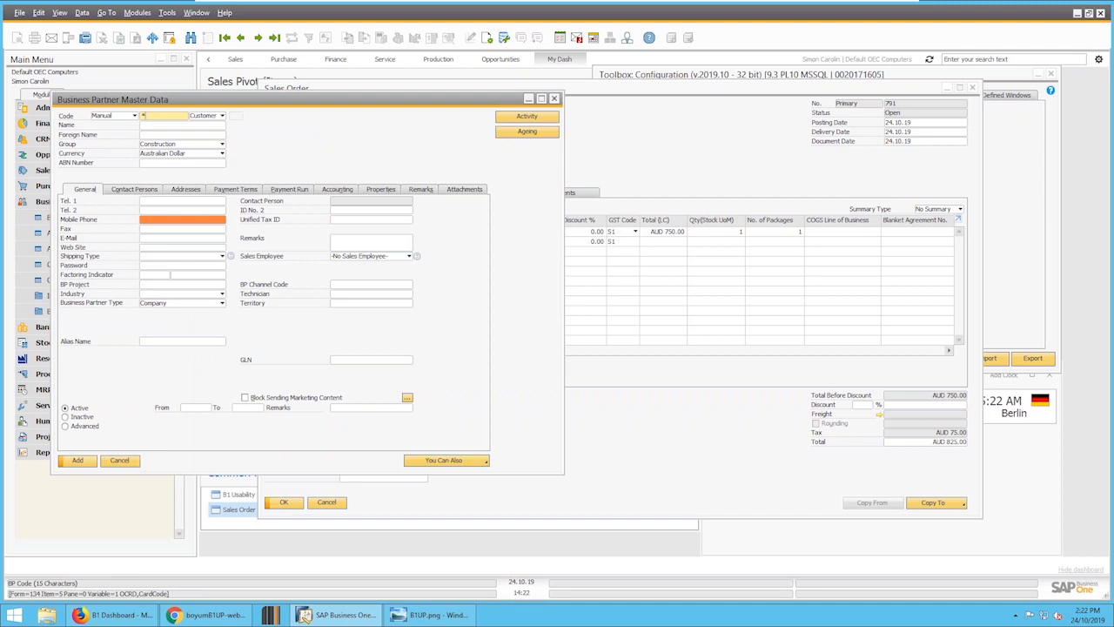
pyautogui.click(554, 99)
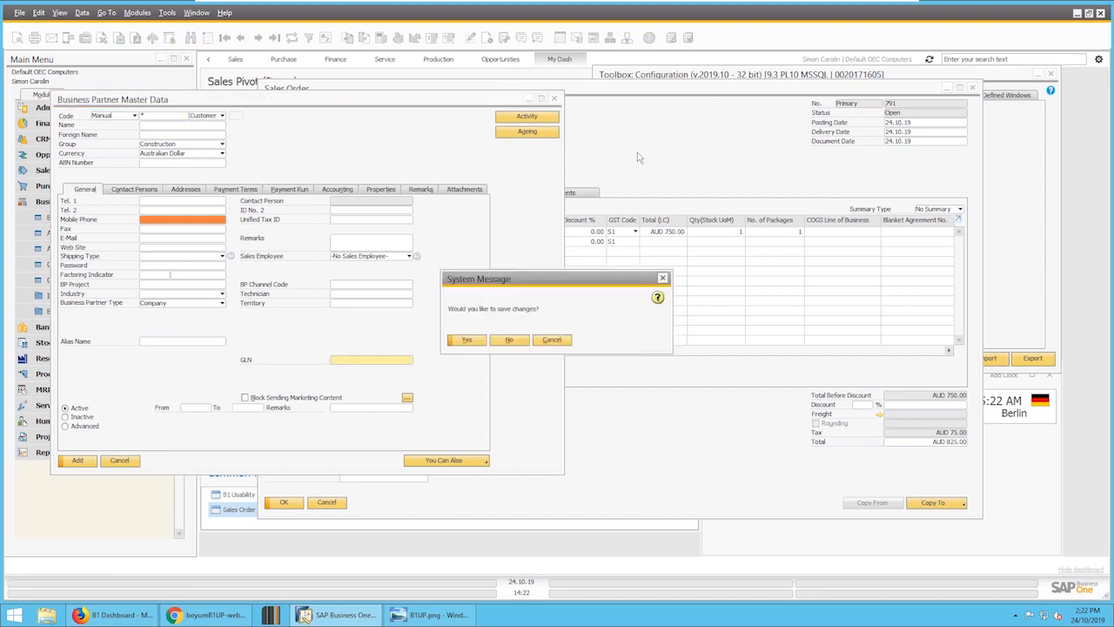
pyautogui.click(510, 340)
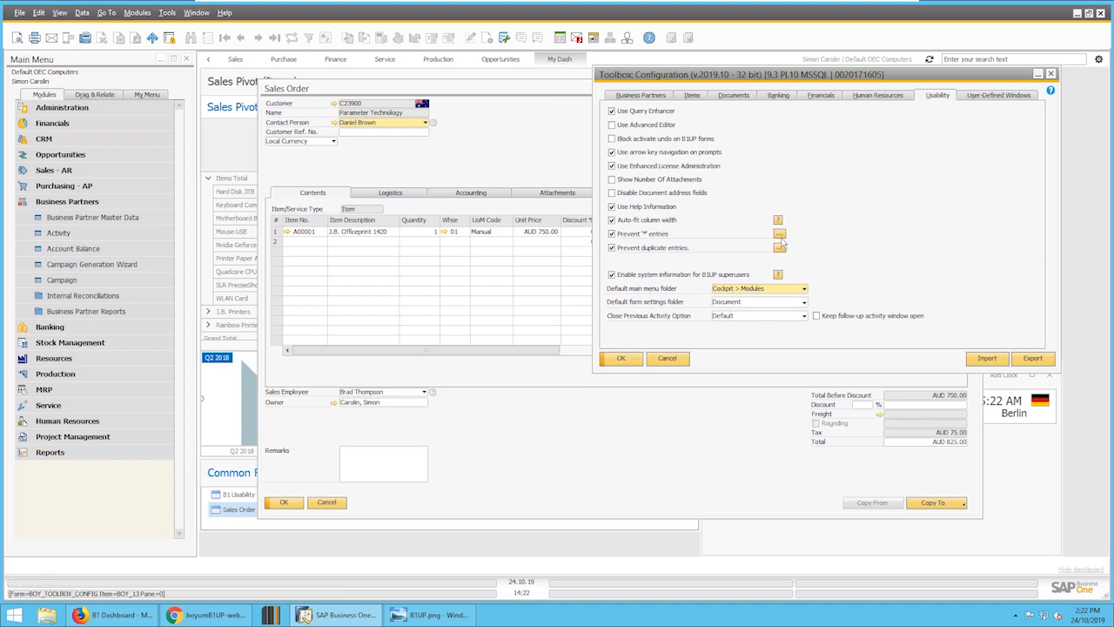
# Step: Review the record types selected for Prevent '*' entries and close the list without changes
pyautogui.click(781, 235)
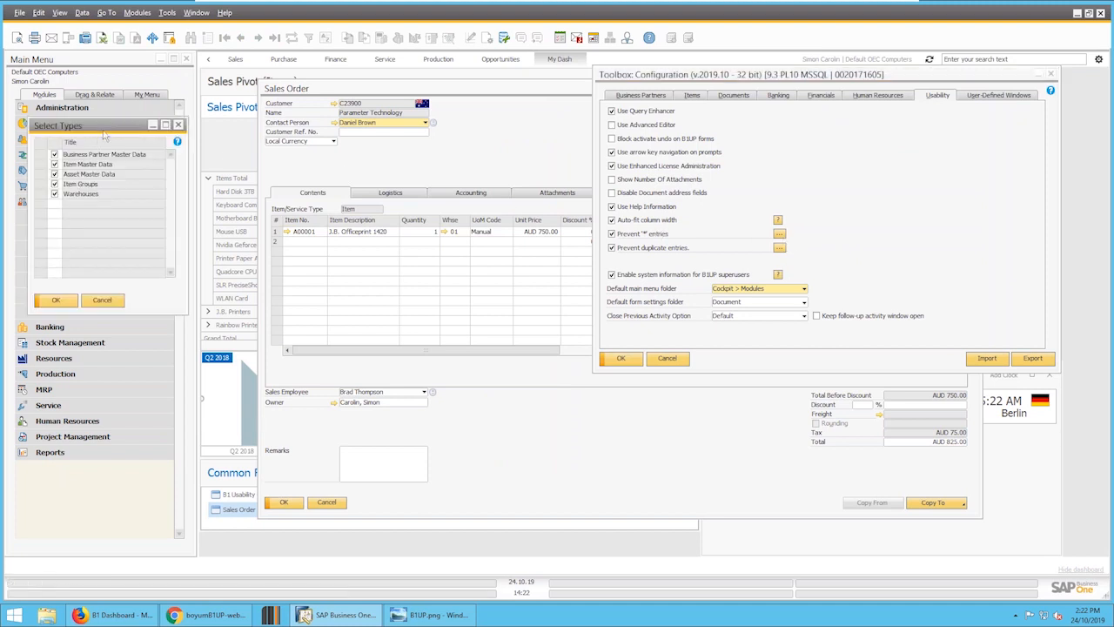
pyautogui.moveTo(138, 127); pyautogui.dragTo(1025, 119)
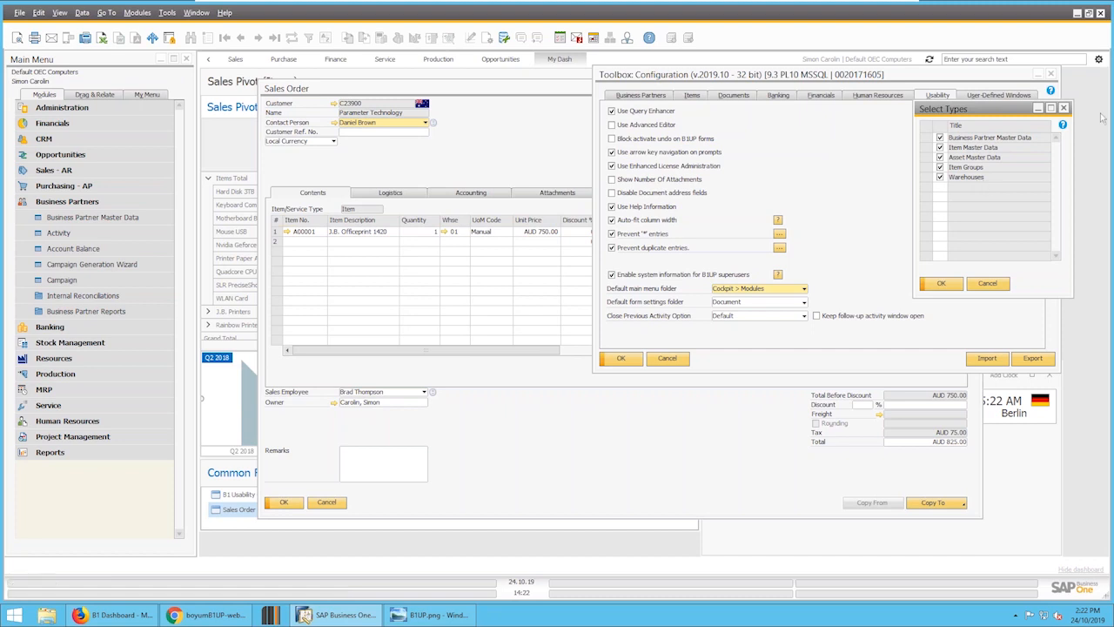
pyautogui.click(1064, 109)
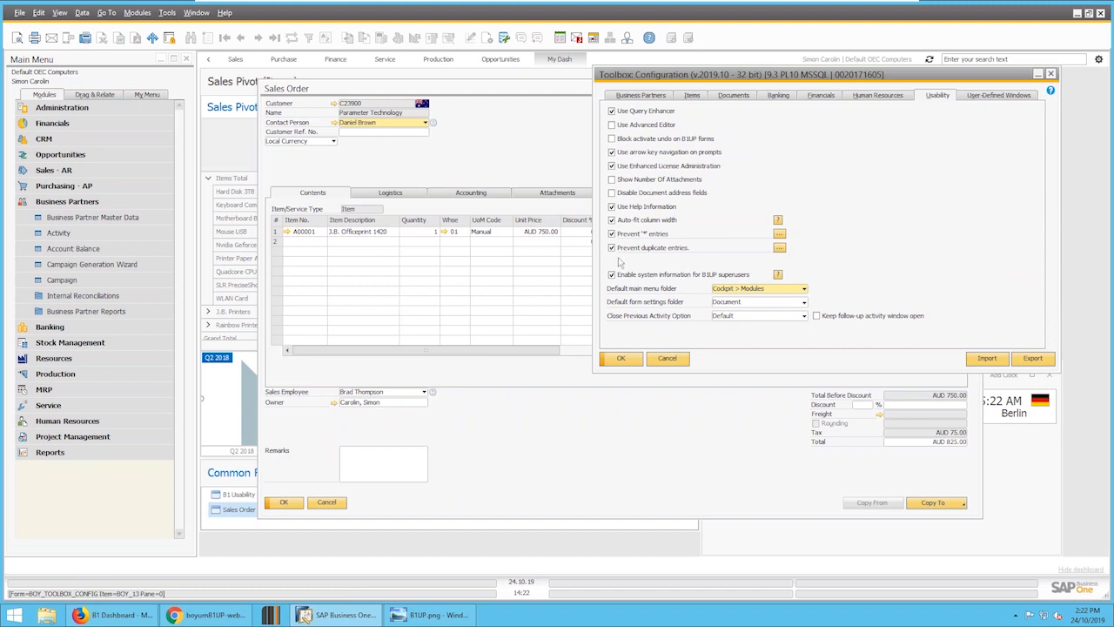
# Step: Review the record types and the Warn and Block actions for Prevent duplicate entries, and close the list without changes
pyautogui.click(780, 249)
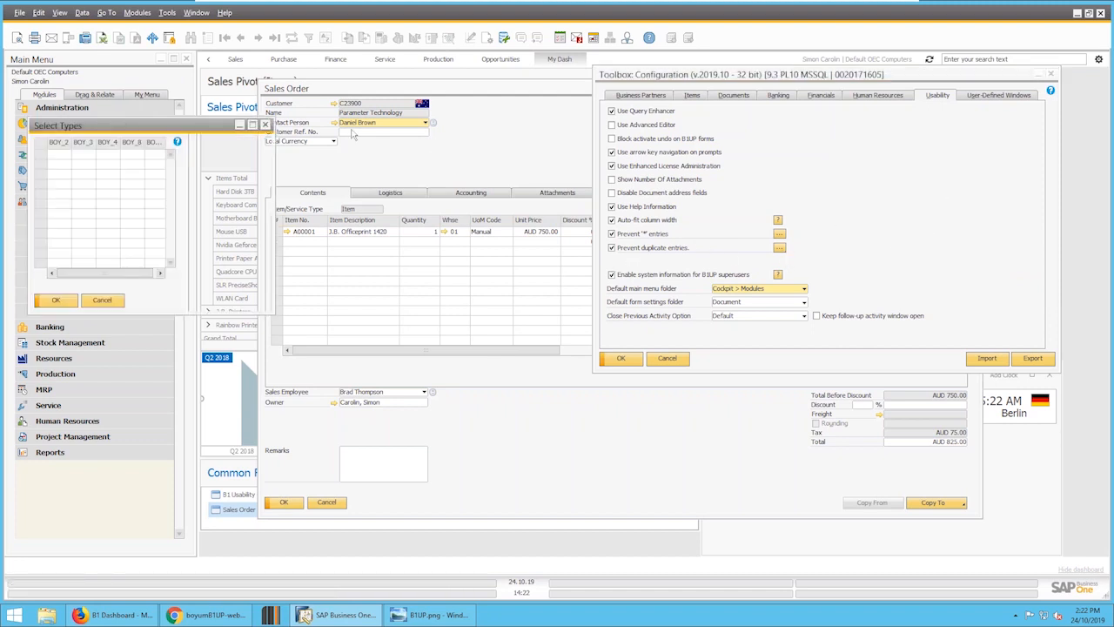
pyautogui.moveTo(196, 131); pyautogui.dragTo(1009, 88)
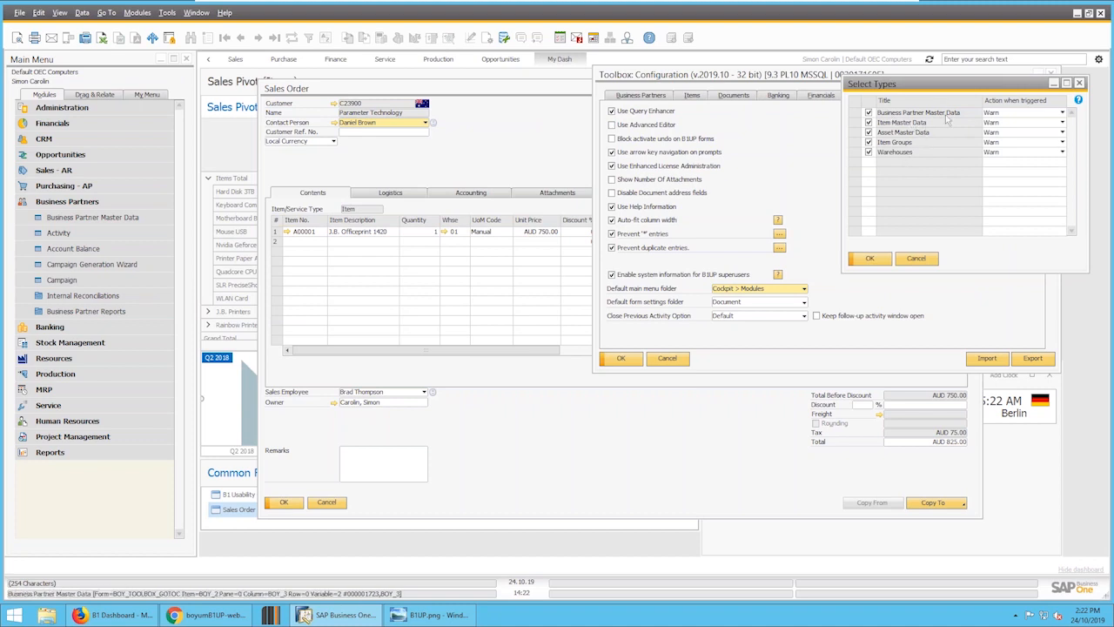
pyautogui.click(1028, 121)
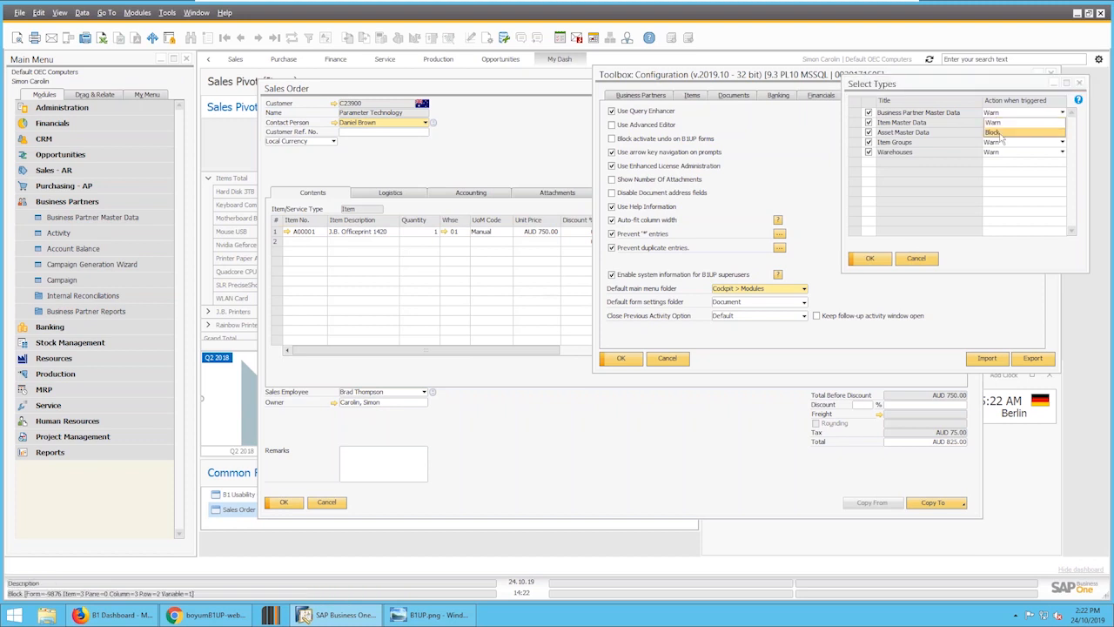
pyautogui.click(1034, 186)
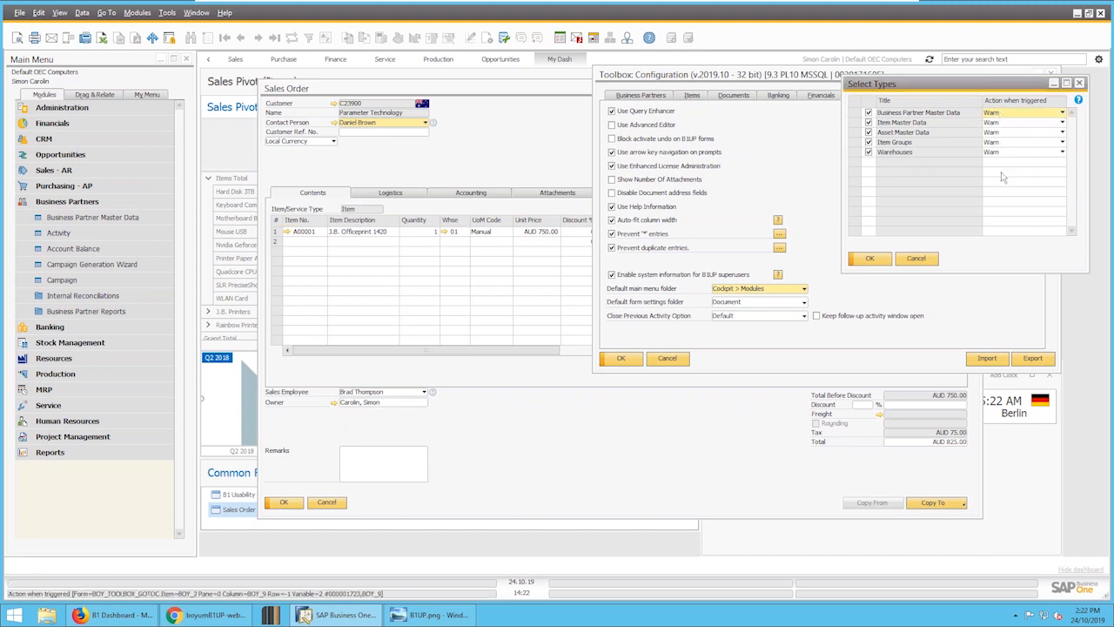
pyautogui.click(1081, 84)
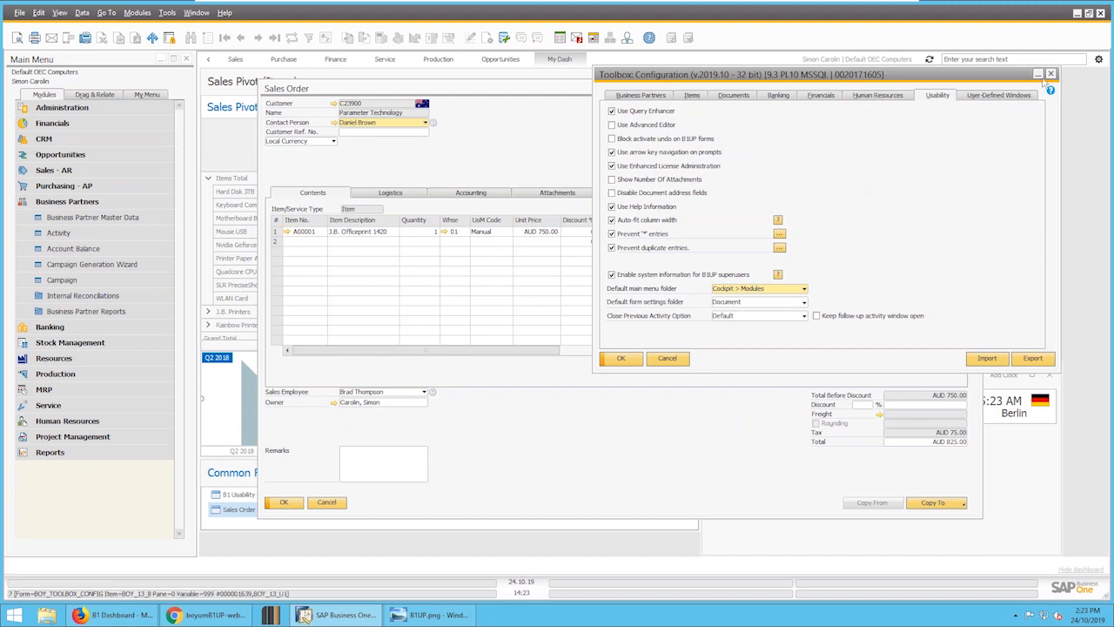
# Step: Review the User-Defined Windows restrictions in Toolbox: Configuration and compare them with the program's own list of user-defined windows
pyautogui.click(1003, 96)
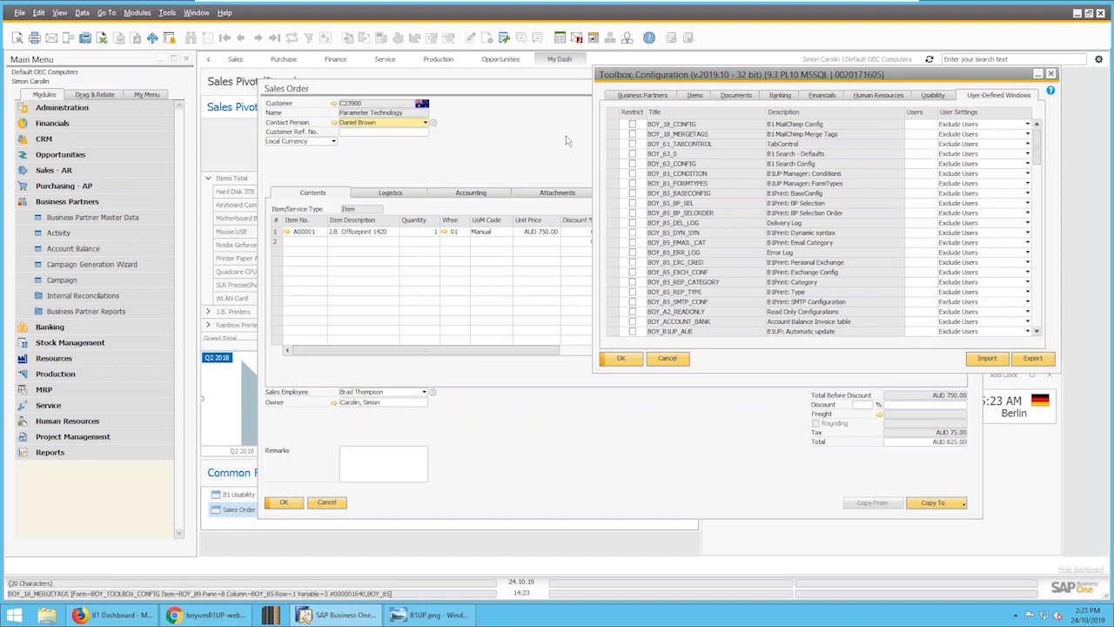
pyautogui.click(197, 13)
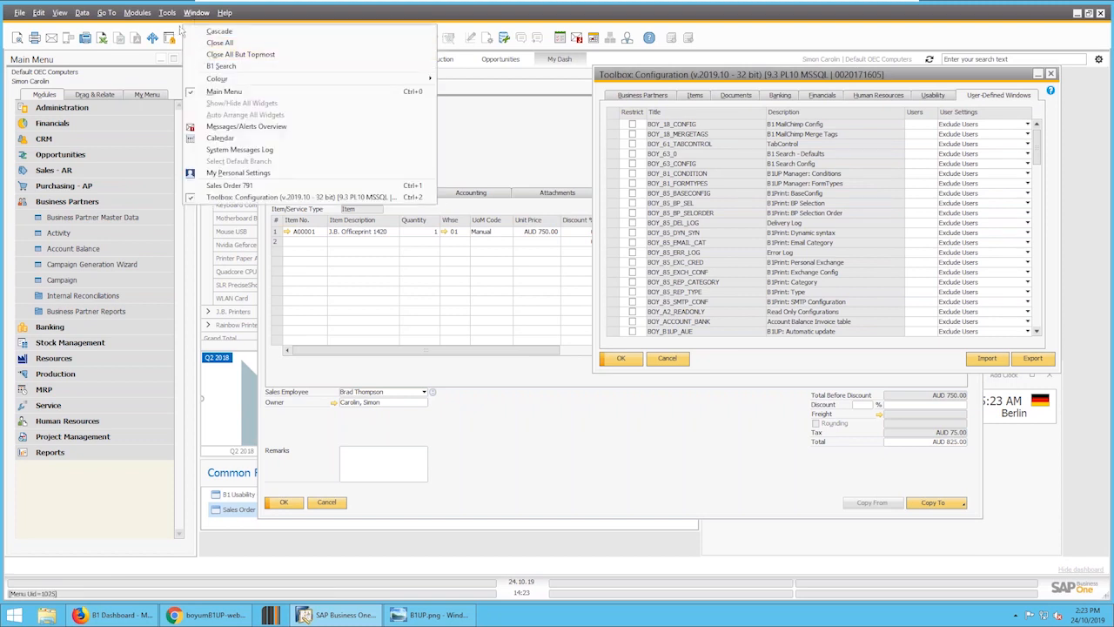
pyautogui.click(167, 12)
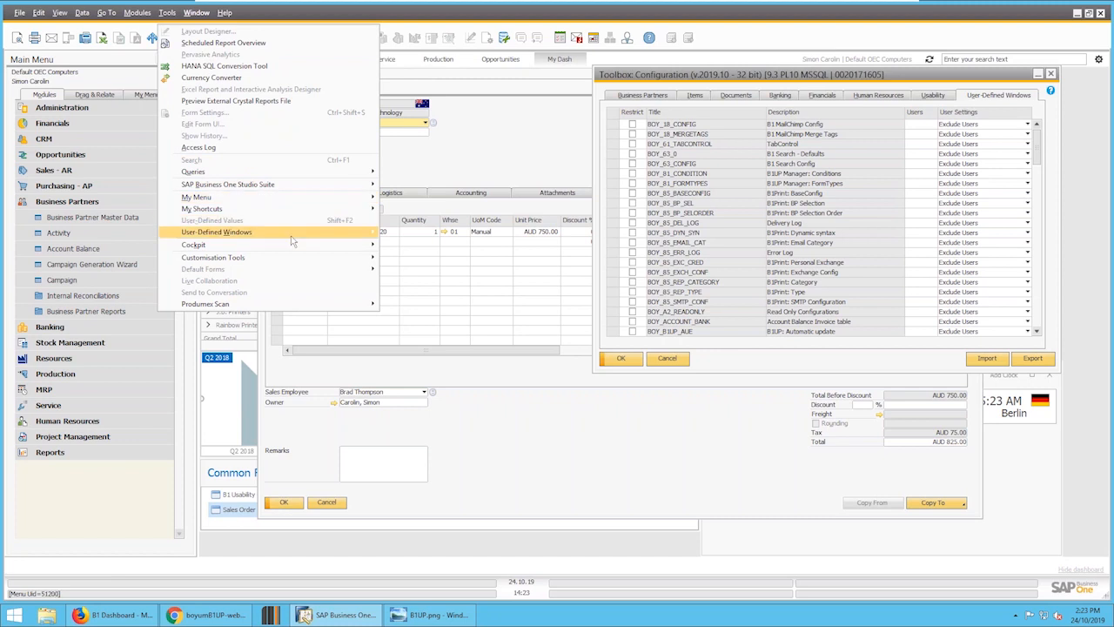
pyautogui.moveTo(292, 241)
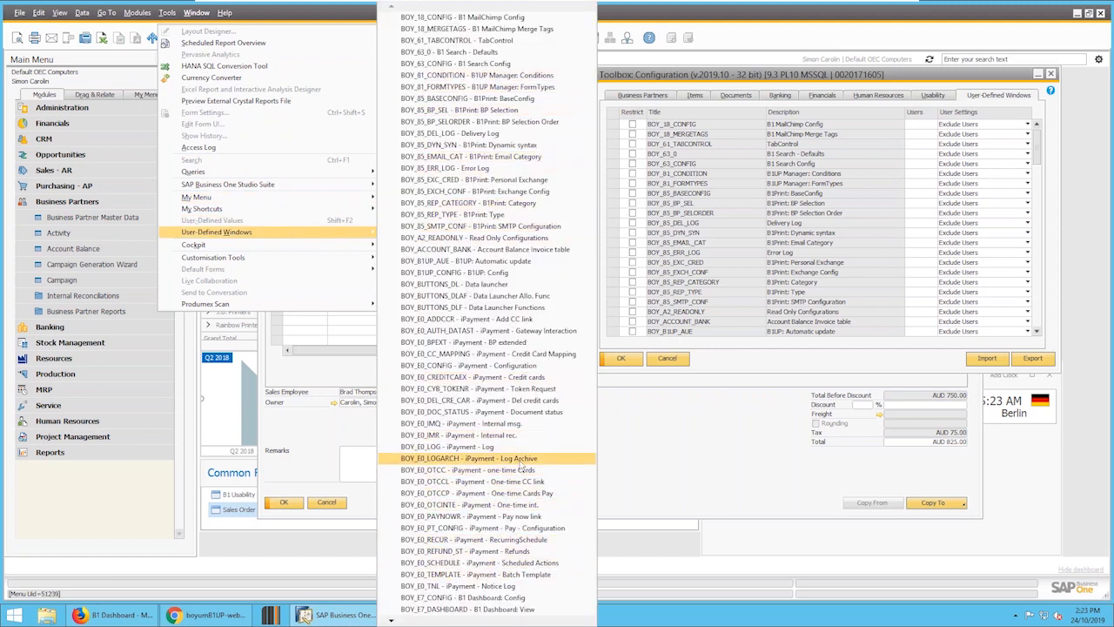
pyautogui.click(772, 361)
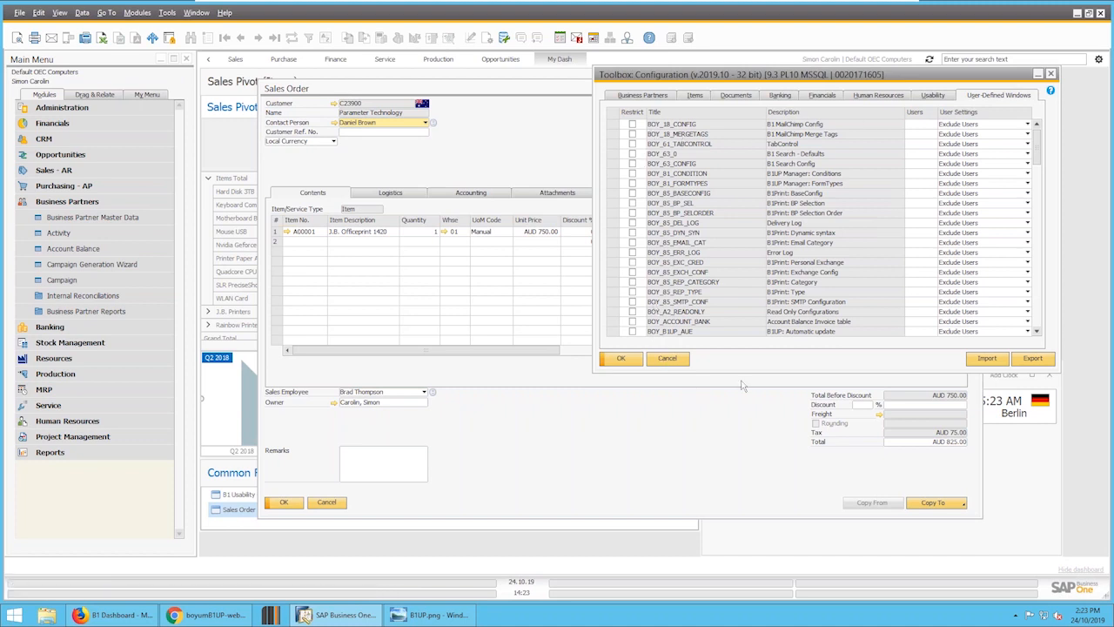
pyautogui.moveTo(1036, 150)
pyautogui.mouseDown()
pyautogui.moveTo(1044, 198)
pyautogui.moveTo(1047, 137)
pyautogui.mouseUp()
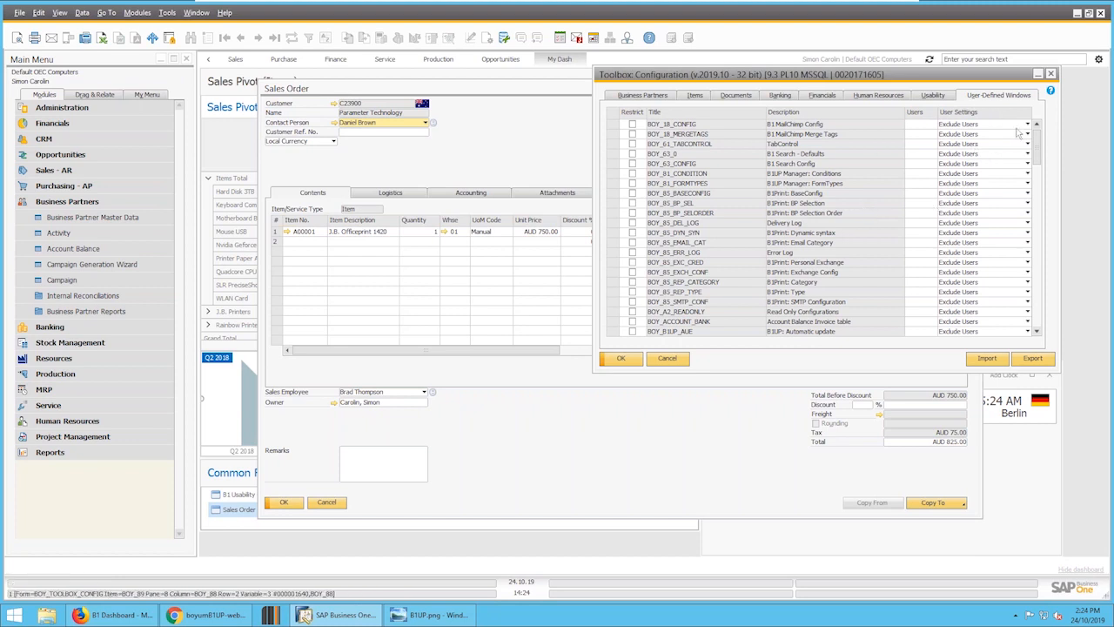
# Step: Close Toolbox: Configuration, glance at the presentation's agenda slide, and close the Sales Order back in SAP Business One
pyautogui.click(1051, 75)
pyautogui.hotkey('alt', 'Tab')
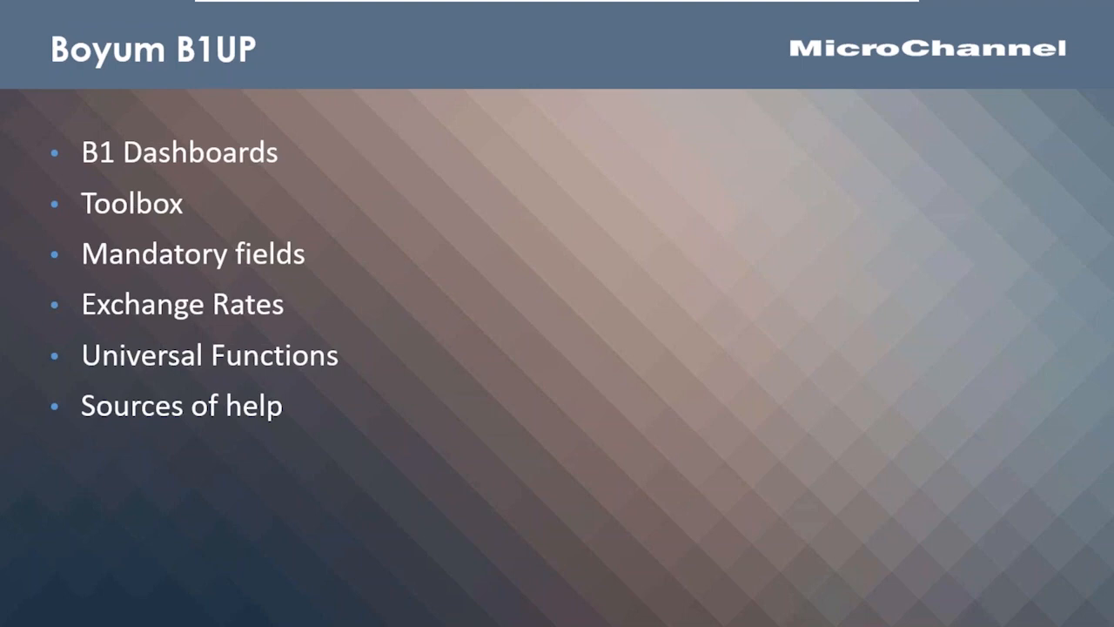
pyautogui.hotkey('alt', 'Tab')
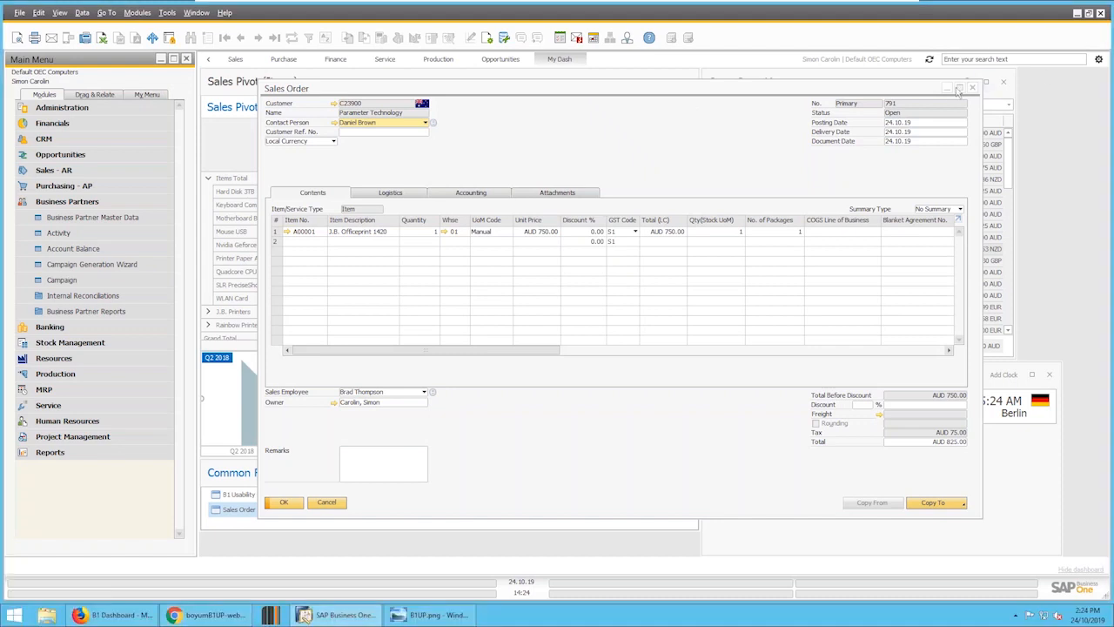
pyautogui.click(972, 89)
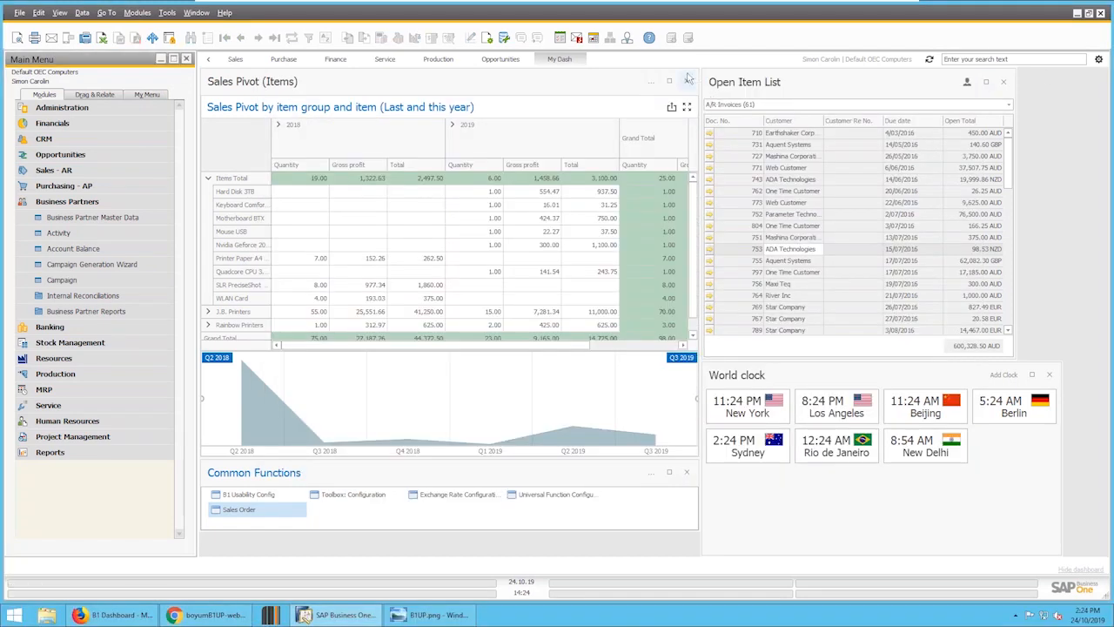
# Step: Open Business Partner Master Data, maximize the form, and display the Maxi Teq customer record
pyautogui.click(105, 223)
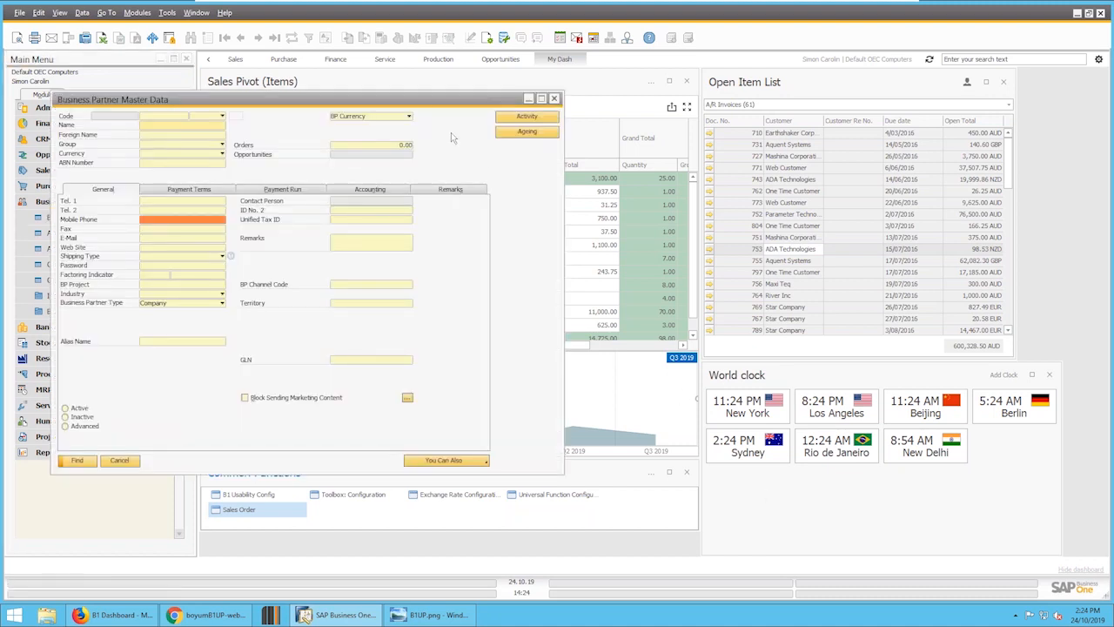
pyautogui.moveTo(262, 101); pyautogui.dragTo(528, 84)
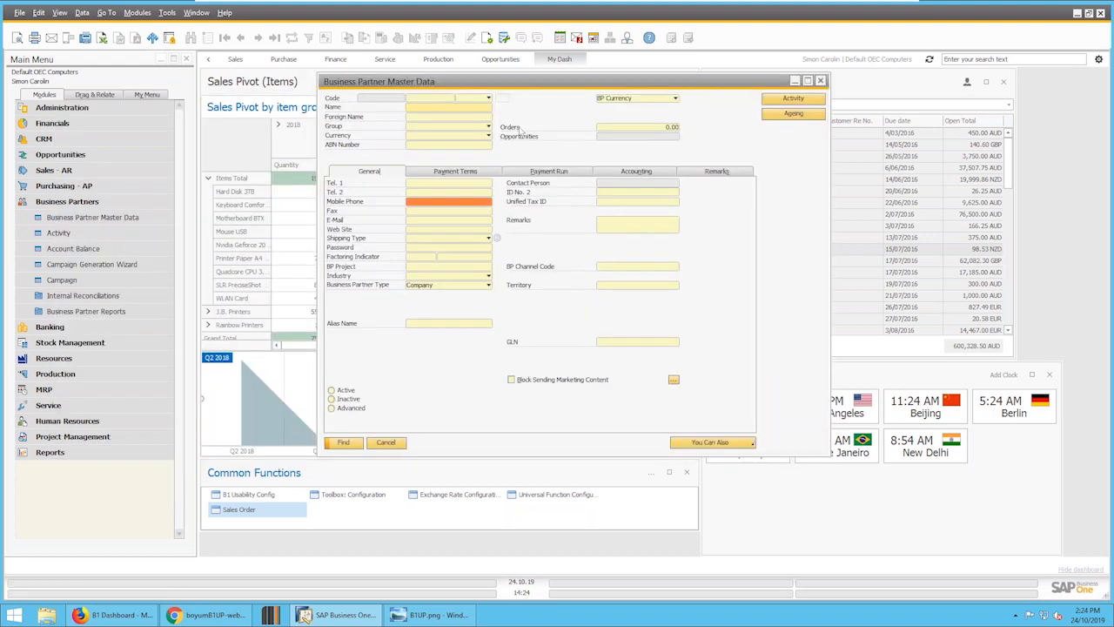
pyautogui.doubleClick(396, 81)
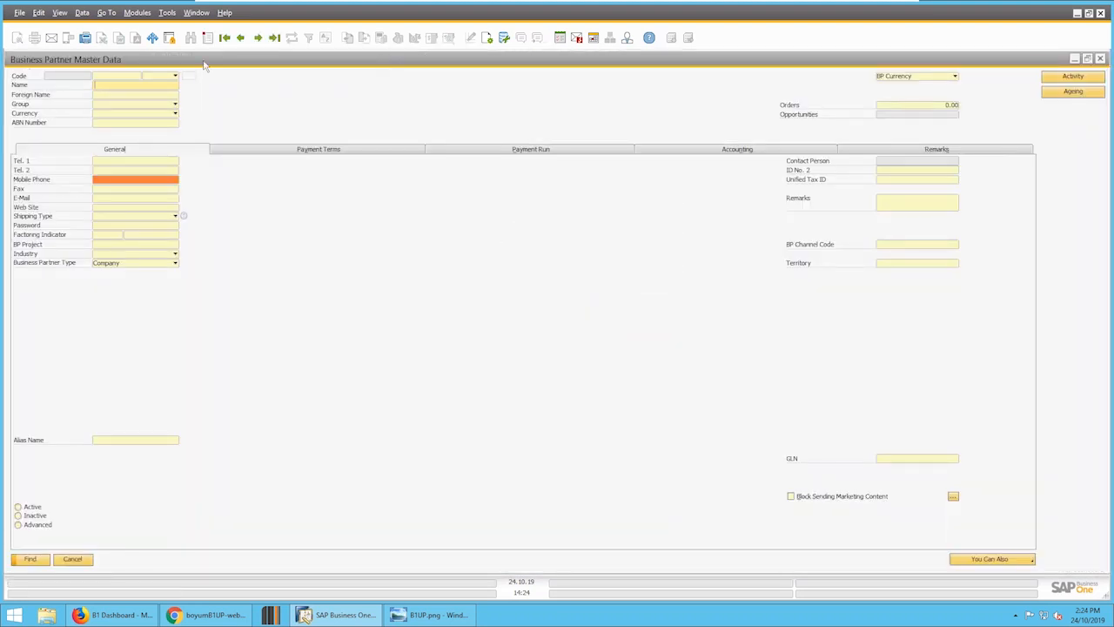
pyautogui.click(257, 38)
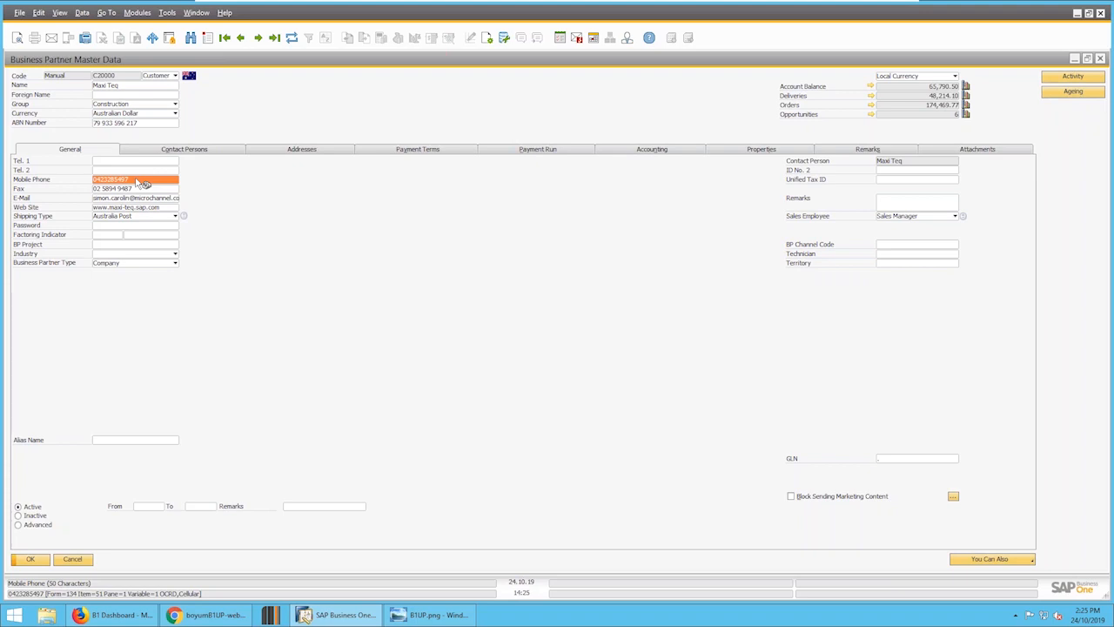
# Step: Open the Mandatory Fields configuration for Business Partner Master Data, review its Mobile Phone rule and message options, and close it unchanged
pyautogui.rightClick(245, 178)
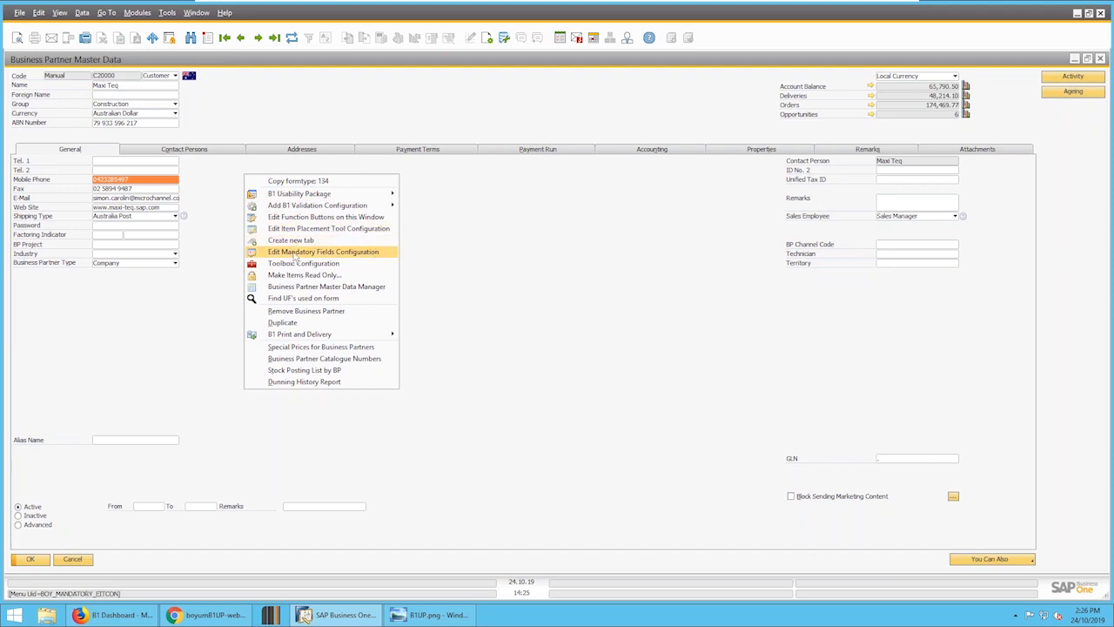
pyautogui.click(348, 255)
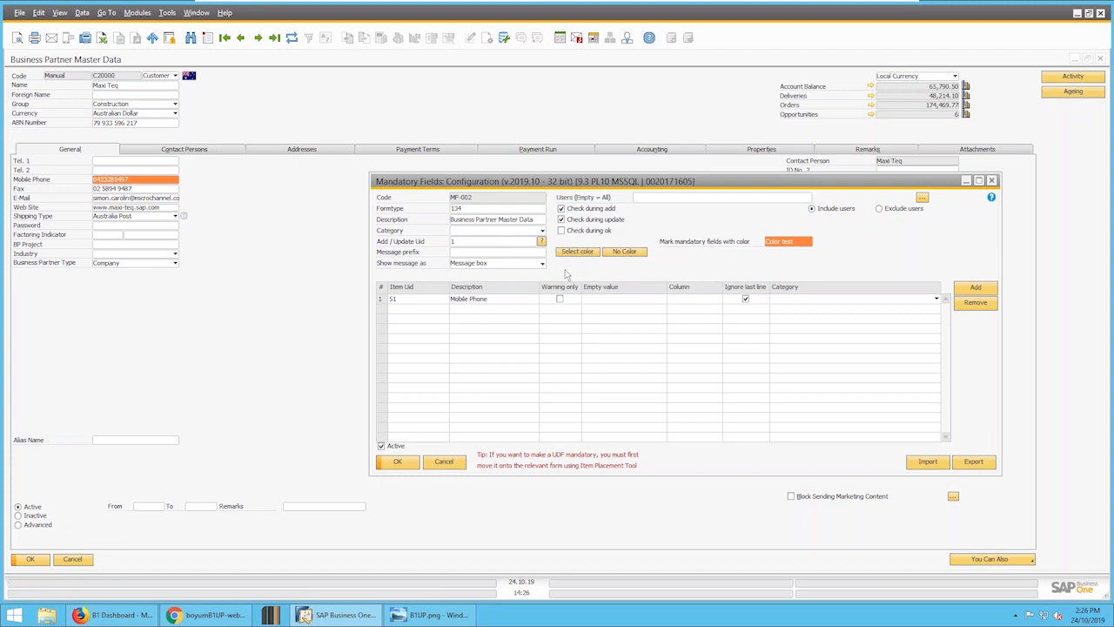
pyautogui.click(493, 265)
pyautogui.click(483, 274)
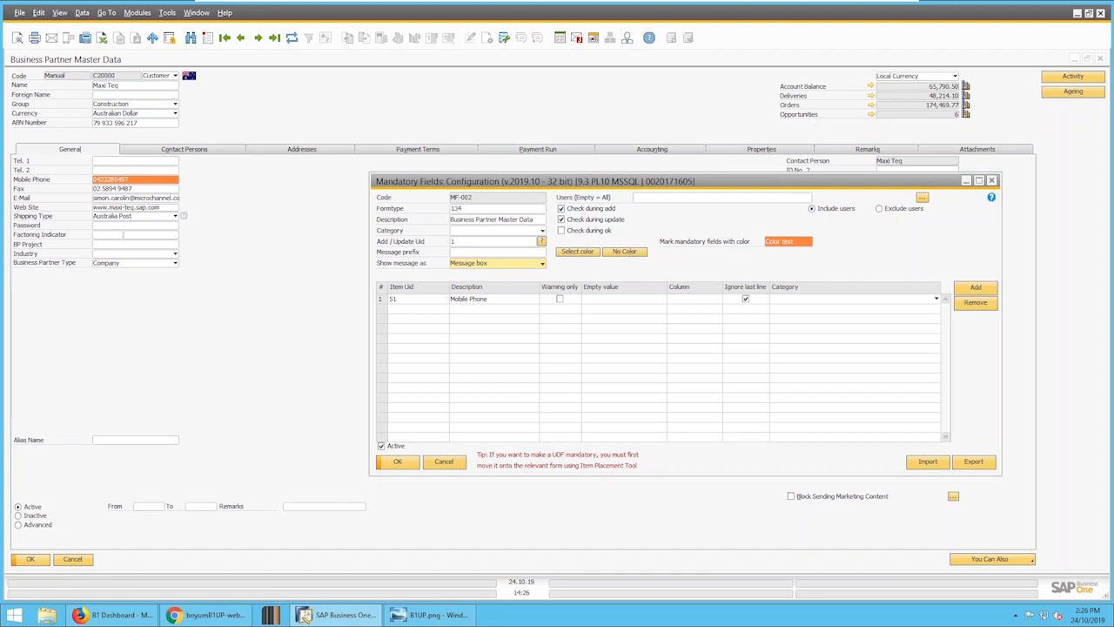
pyautogui.click(991, 181)
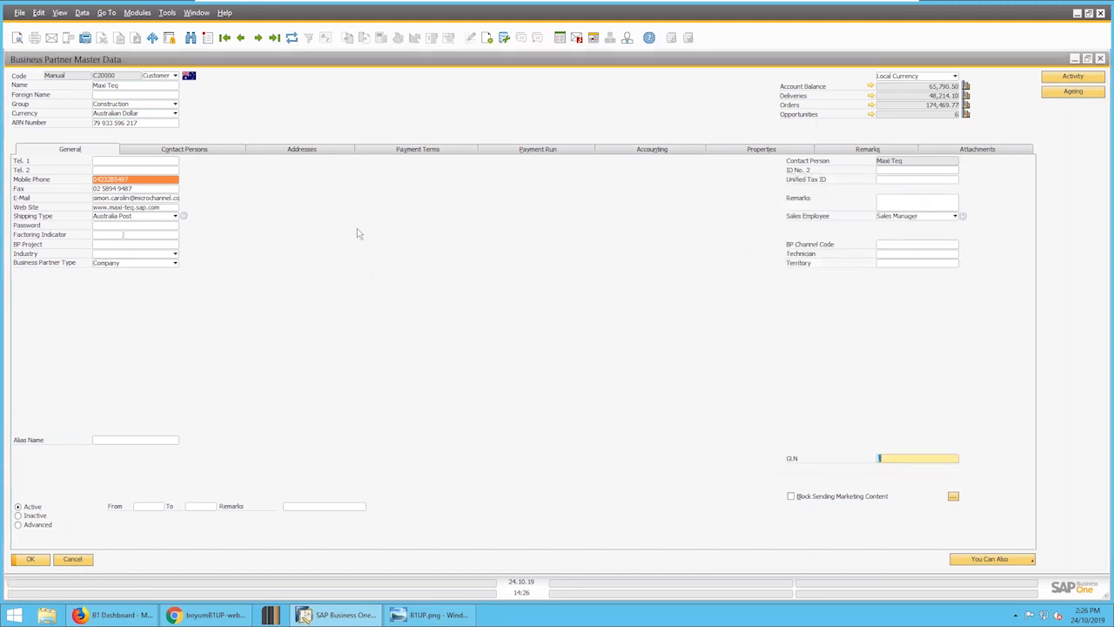
# Step: Clear the Maxi Teq record's Mobile Phone field, enter a telephone number in Tel. 1, and try to update the record
pyautogui.click(151, 180)
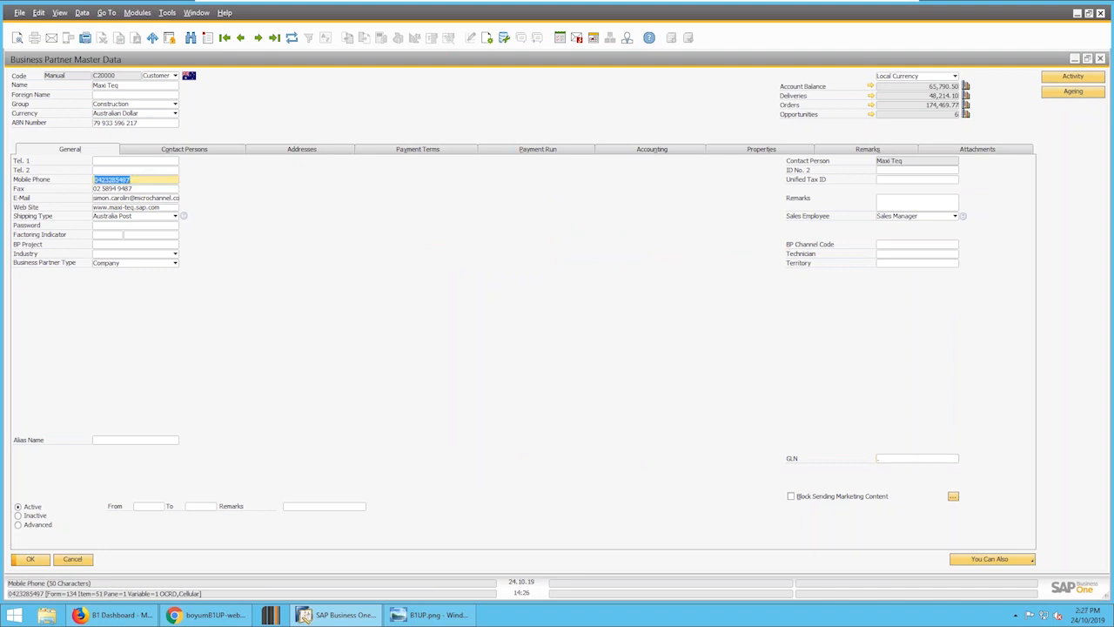
pyautogui.press('BackSpace')
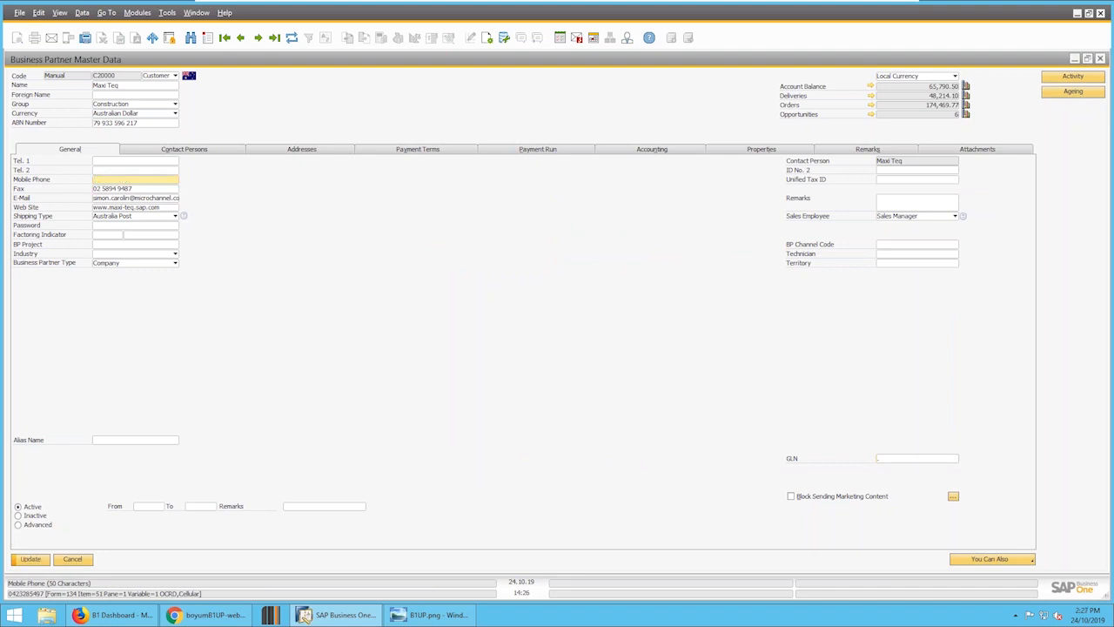
pyautogui.click(146, 162)
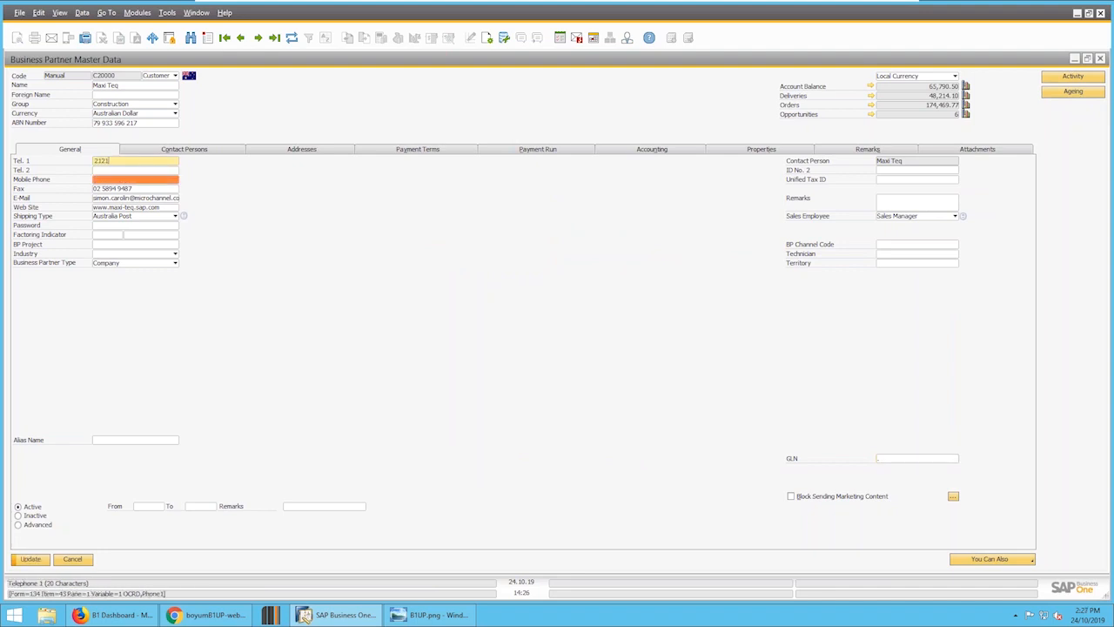
pyautogui.click(38, 561)
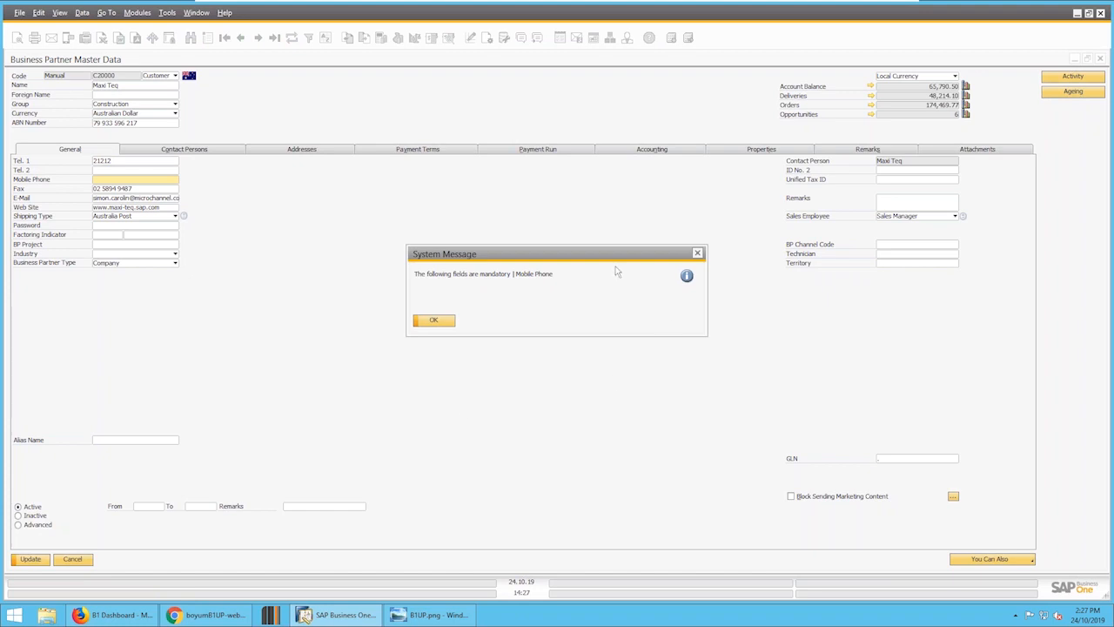
# Step: Dismiss the system message, enter a new mobile phone number for Maxi Teq, and update the record
pyautogui.click(443, 320)
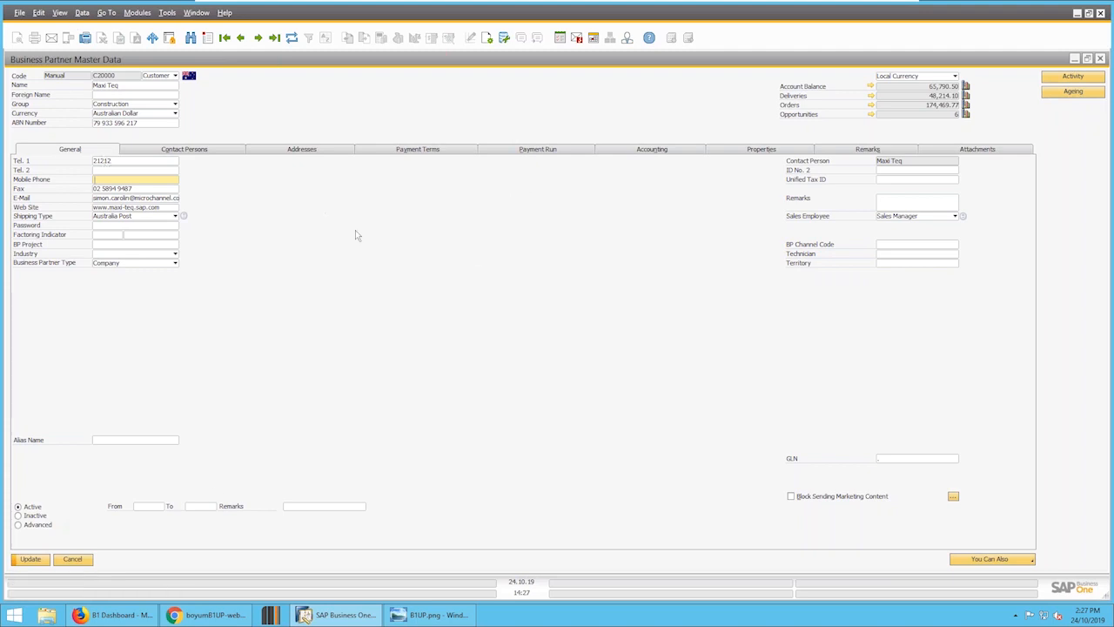
pyautogui.write('8732762')
pyautogui.click(41, 558)
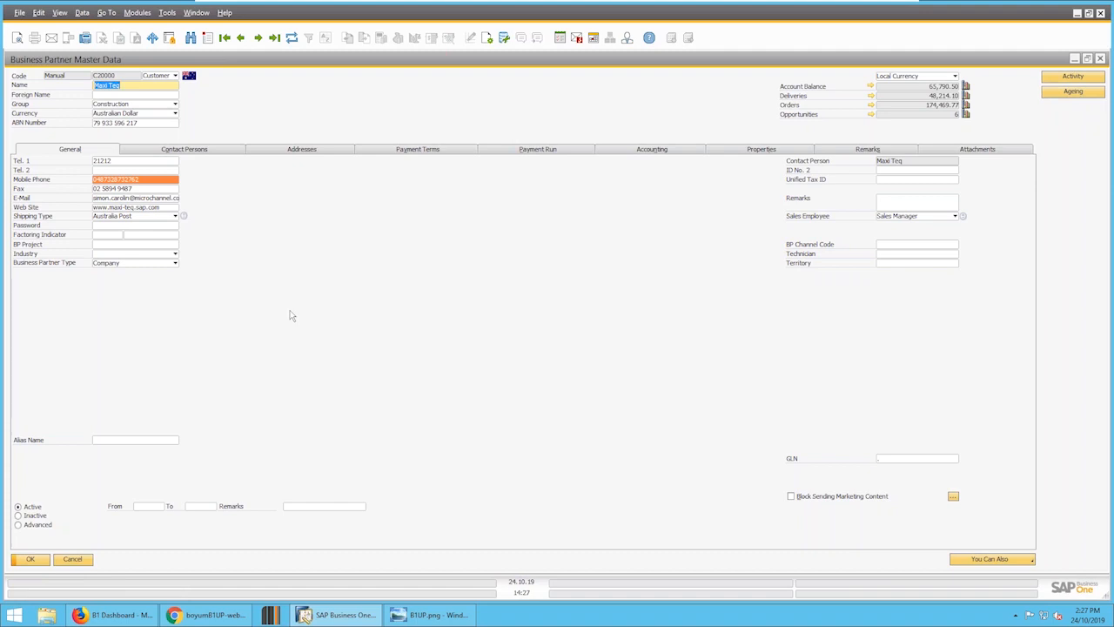
# Step: Review Maxi Teq's addresses and contact persons, return to its general data, and close Business Partner Master Data
pyautogui.click(196, 150)
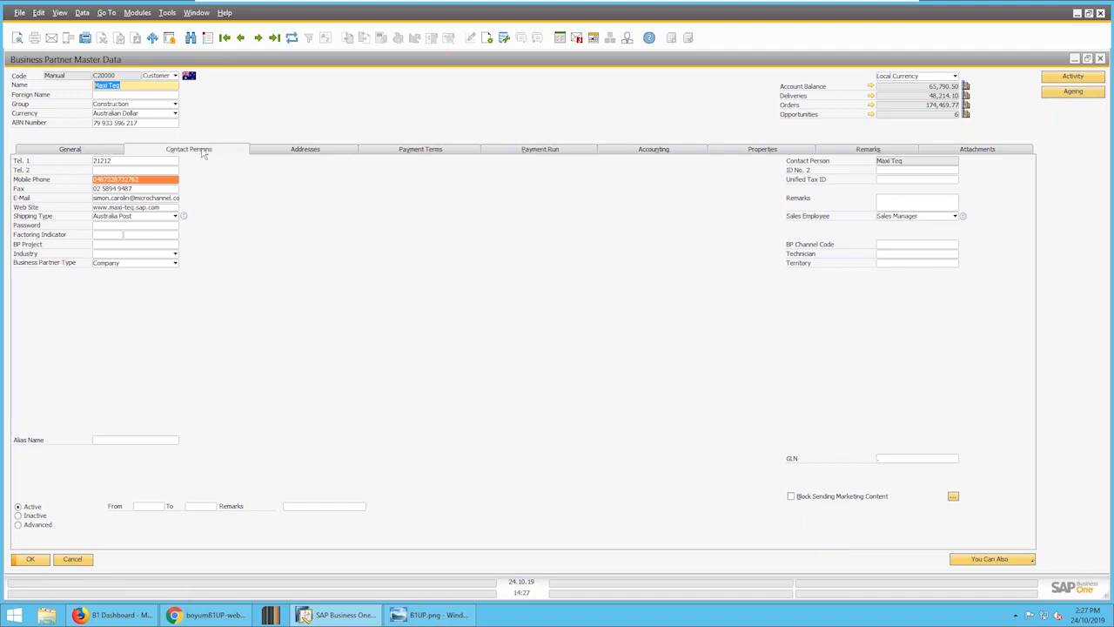
pyautogui.click(306, 150)
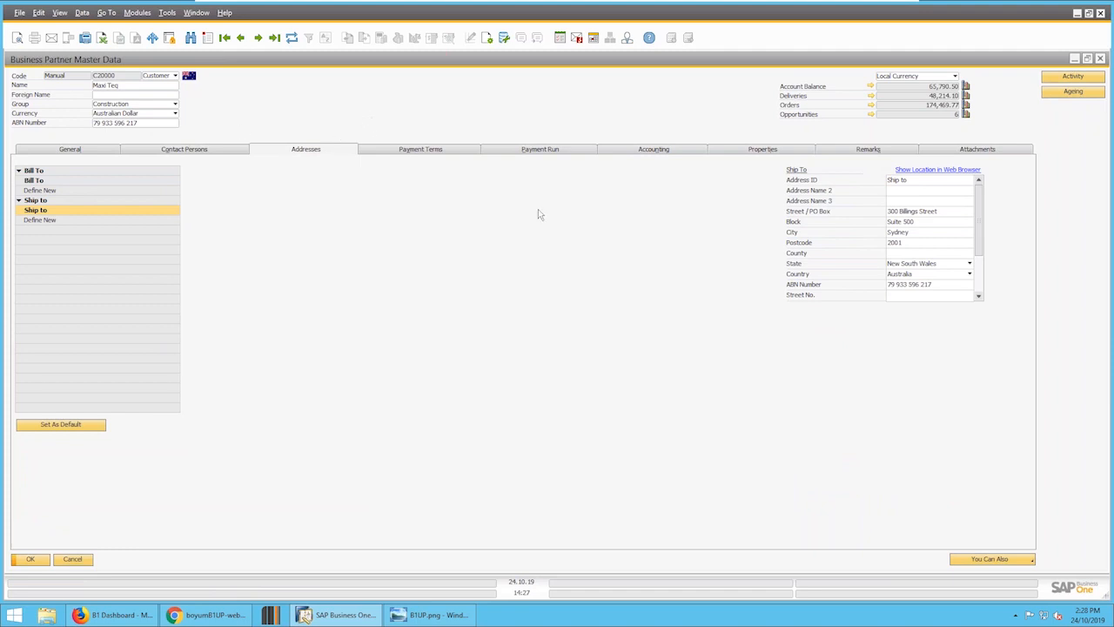
pyautogui.click(201, 152)
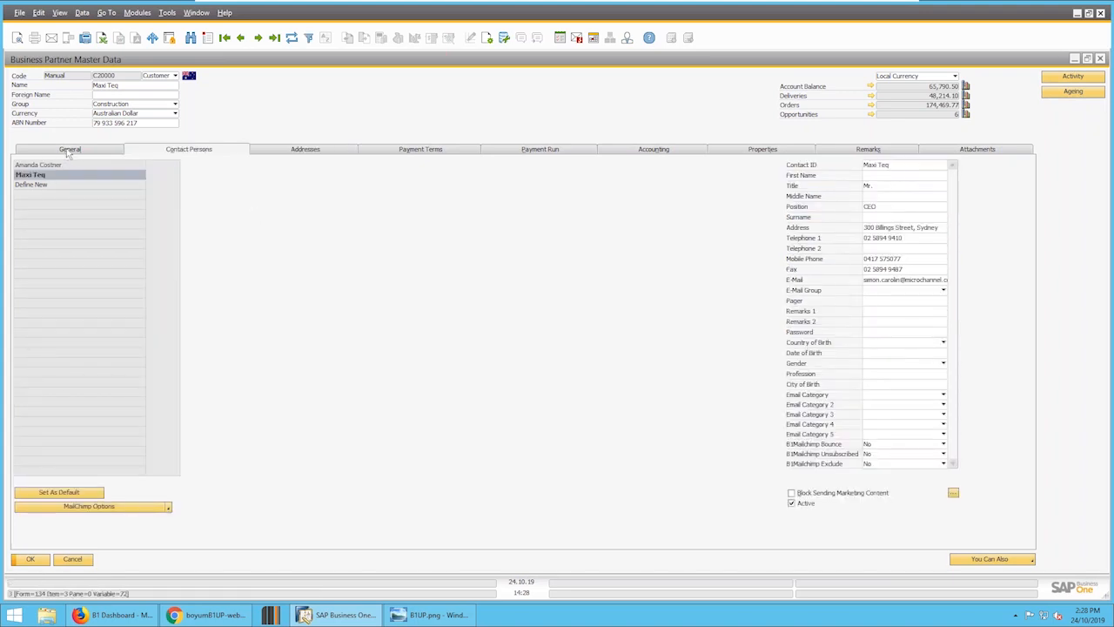
pyautogui.click(69, 153)
pyautogui.click(76, 562)
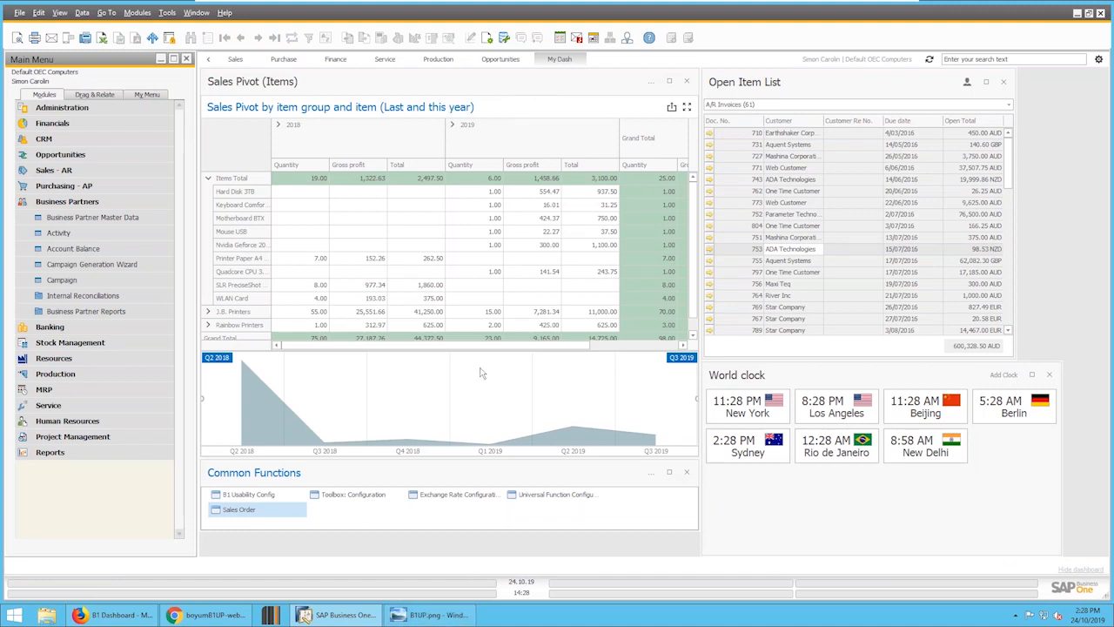
# Step: Check the webinar agenda slide, return to SAP Business One, and open Exchange Rates and Indexes to view the October 2019 rates
pyautogui.hotkey('alt', 'Tab')
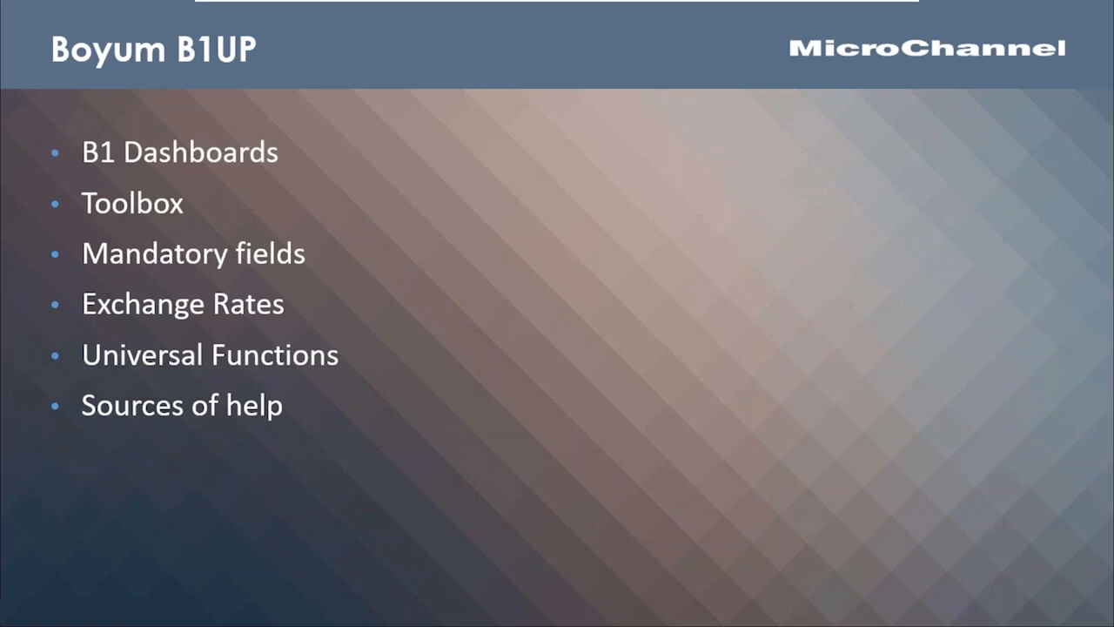
pyautogui.hotkey('alt', 'Tab')
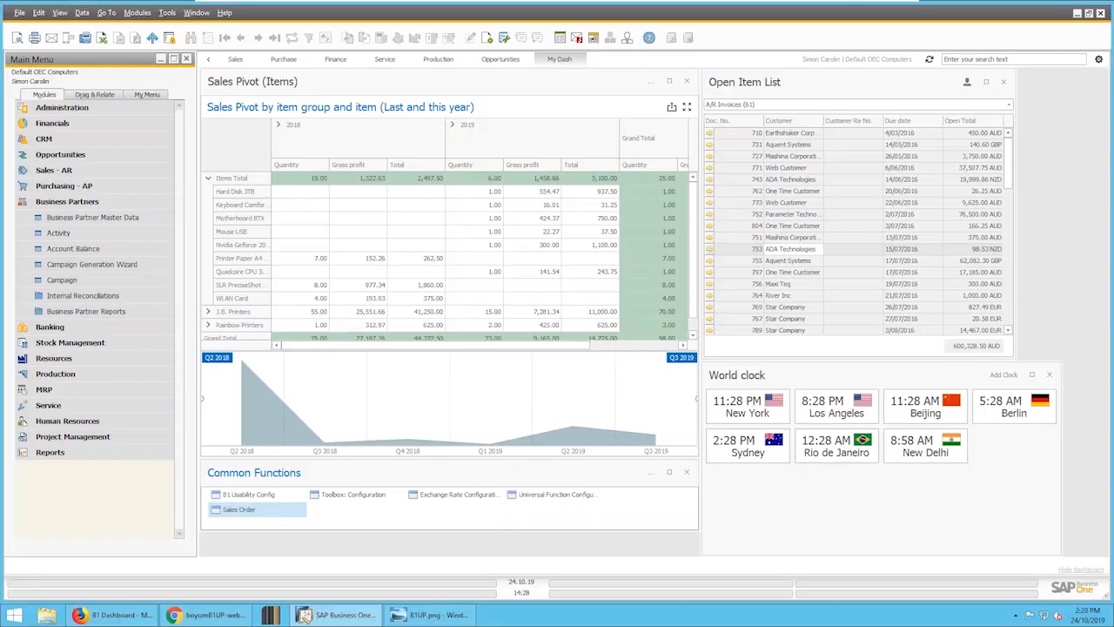
pyautogui.click(76, 201)
pyautogui.click(72, 107)
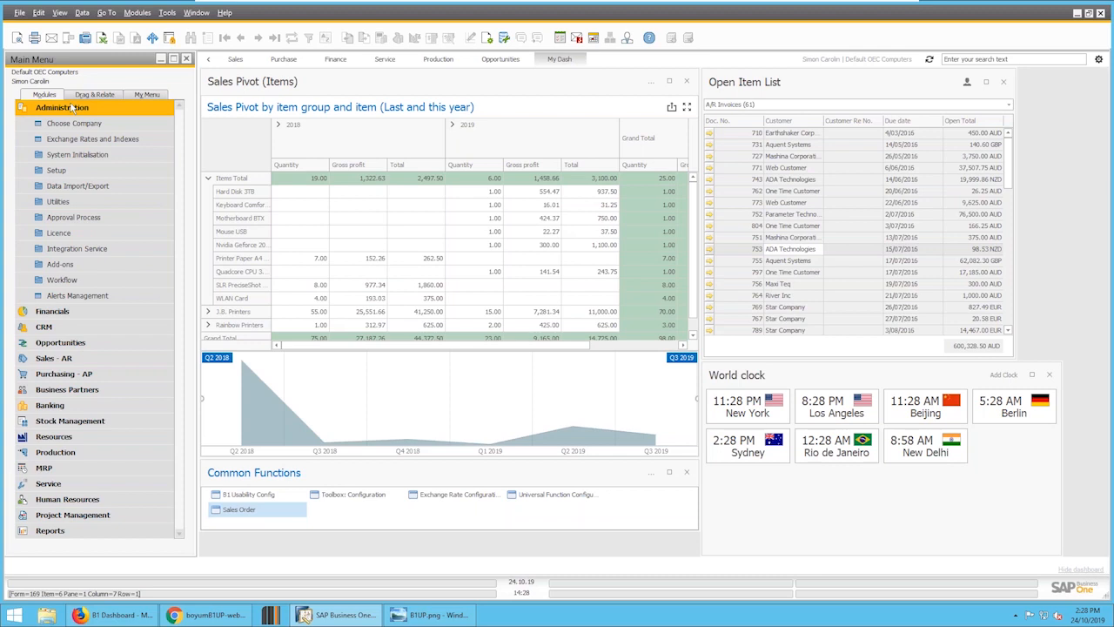
pyautogui.click(148, 141)
pyautogui.moveTo(494, 111); pyautogui.dragTo(410, 85)
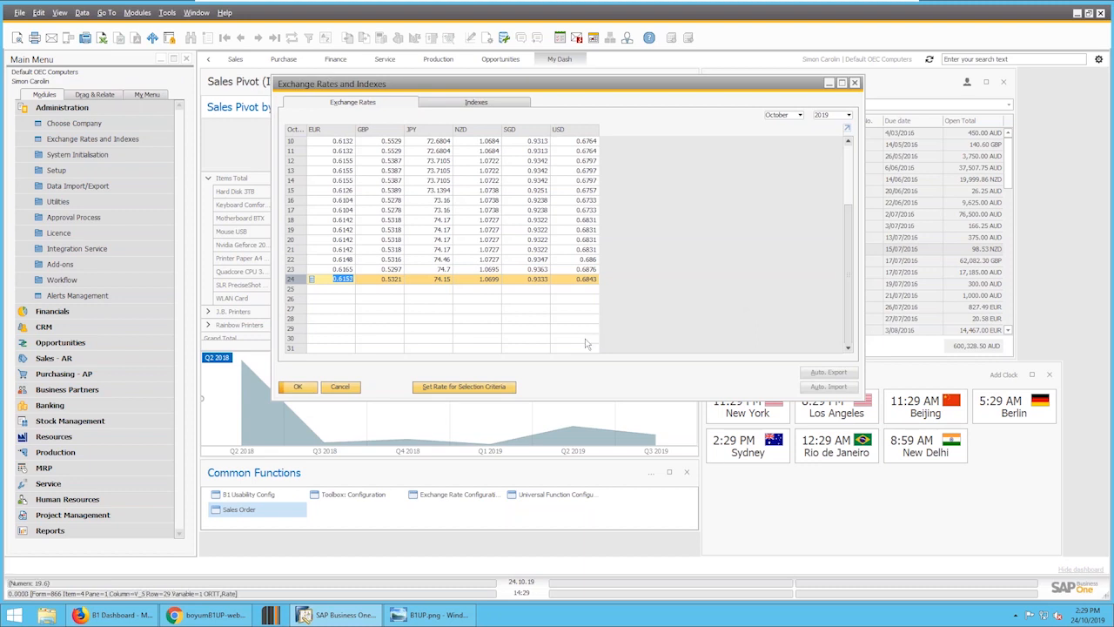
# Step: Open Exchange Rate Configuration and examine the available rate sources, leaving Reserve Bank Of Australia selected
pyautogui.click(461, 495)
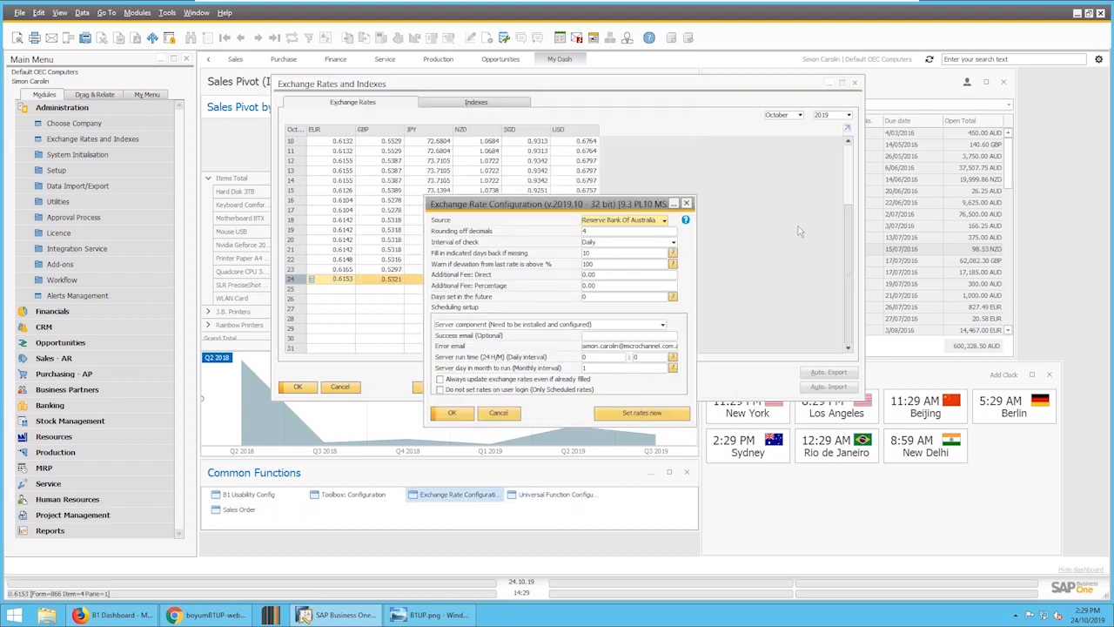
pyautogui.moveTo(566, 209); pyautogui.dragTo(529, 83)
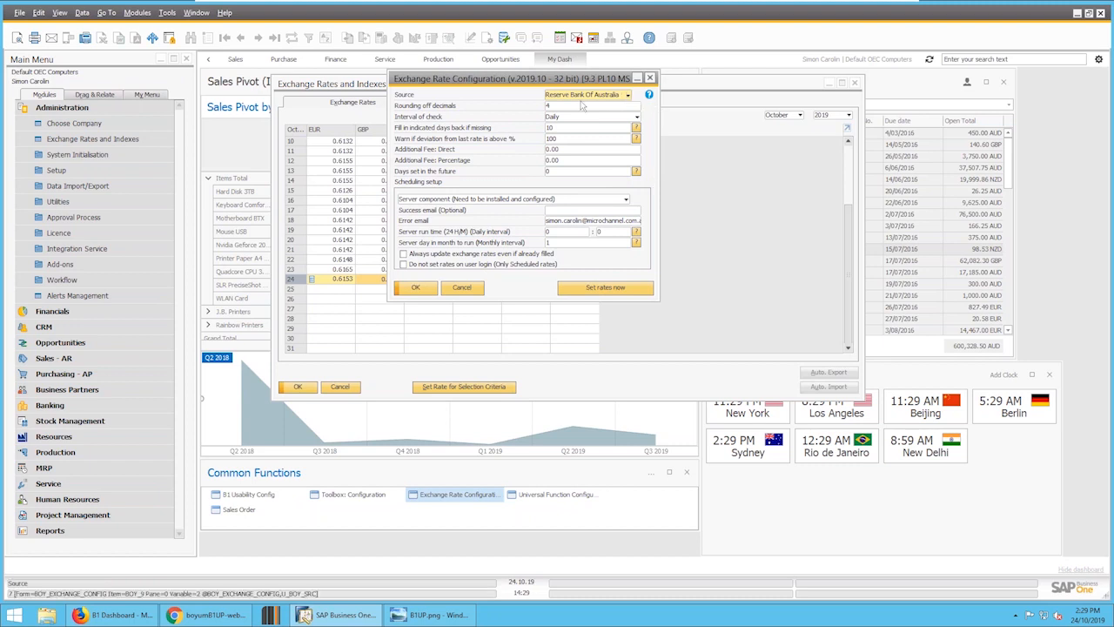
pyautogui.click(627, 94)
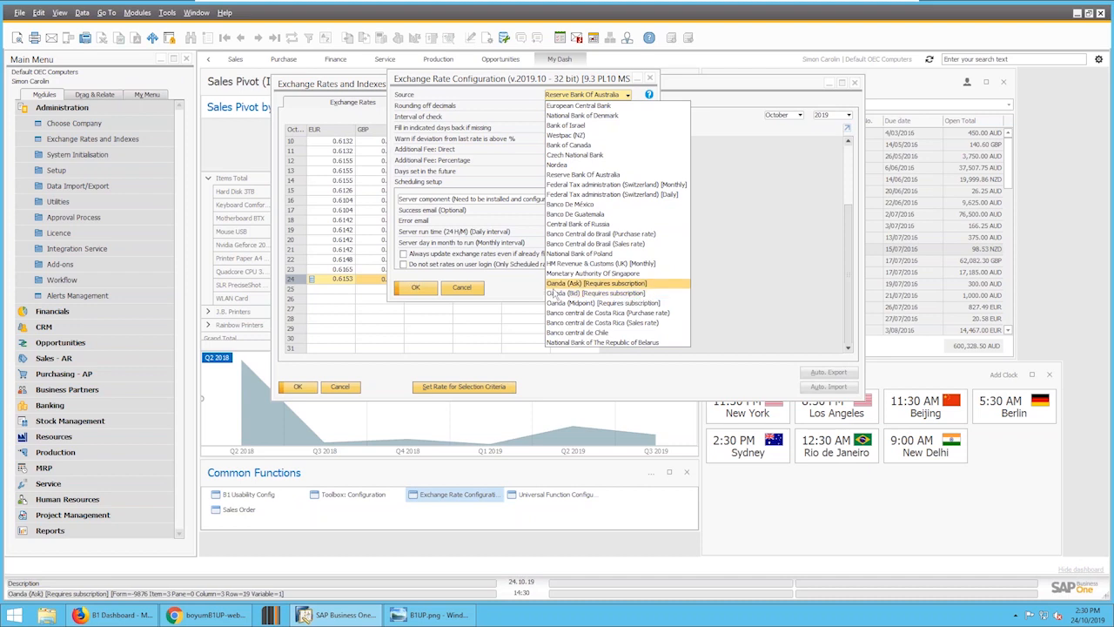
pyautogui.click(517, 293)
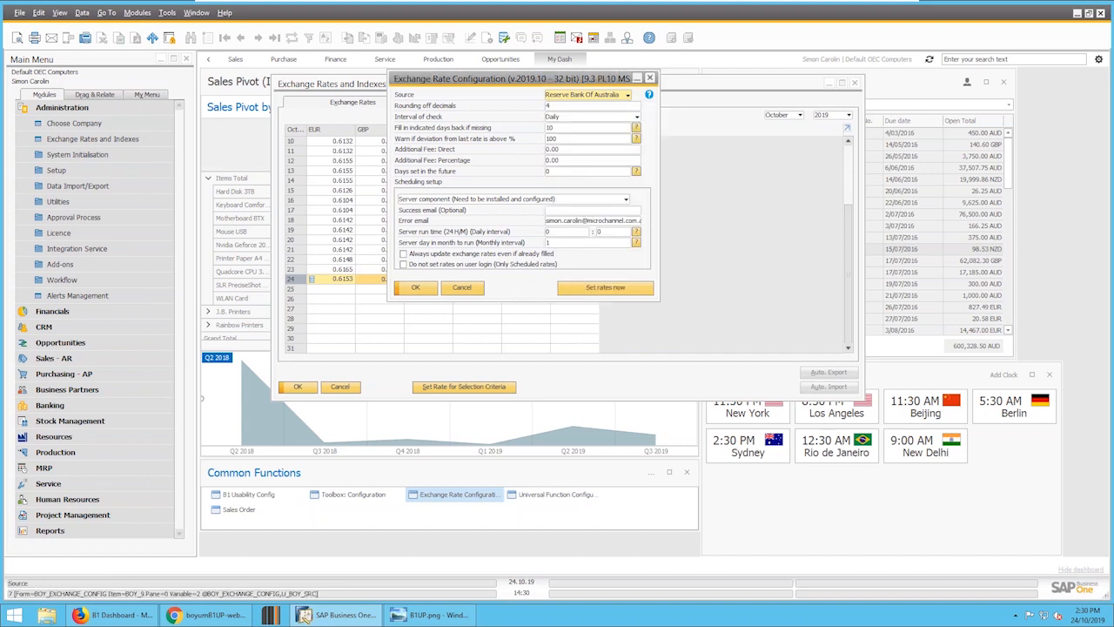
pyautogui.moveTo(515, 83); pyautogui.dragTo(618, 133)
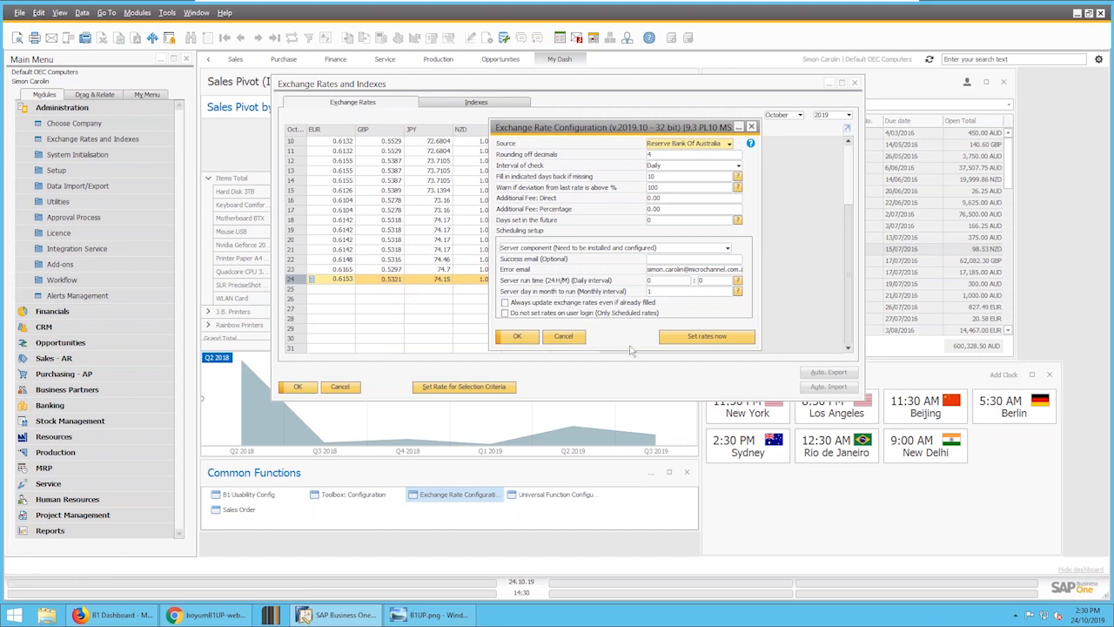
pyautogui.click(697, 146)
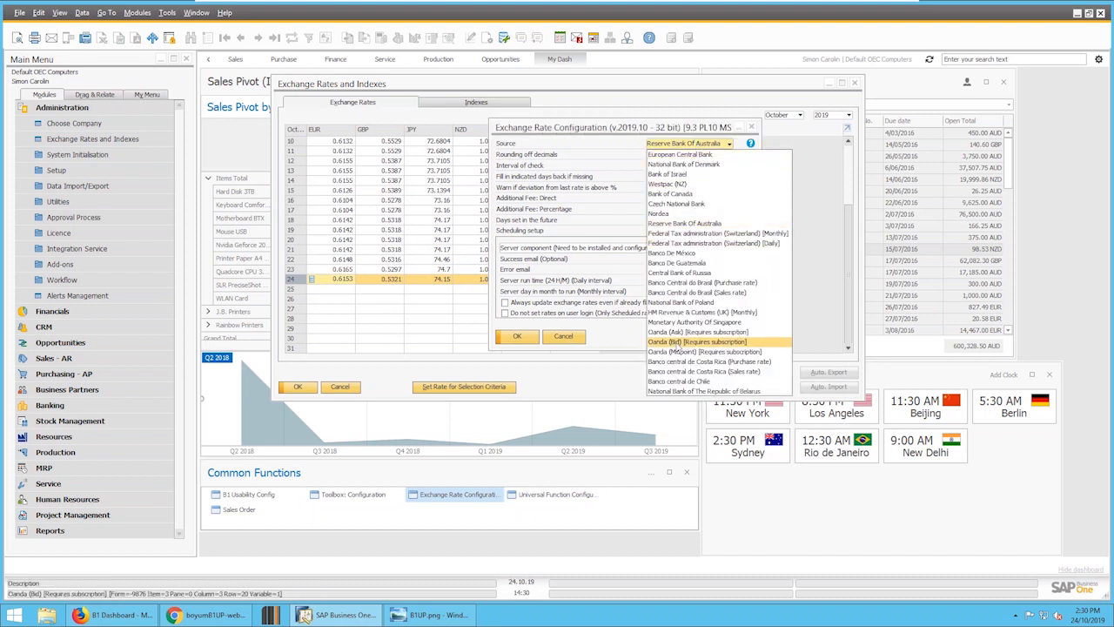
pyautogui.click(614, 339)
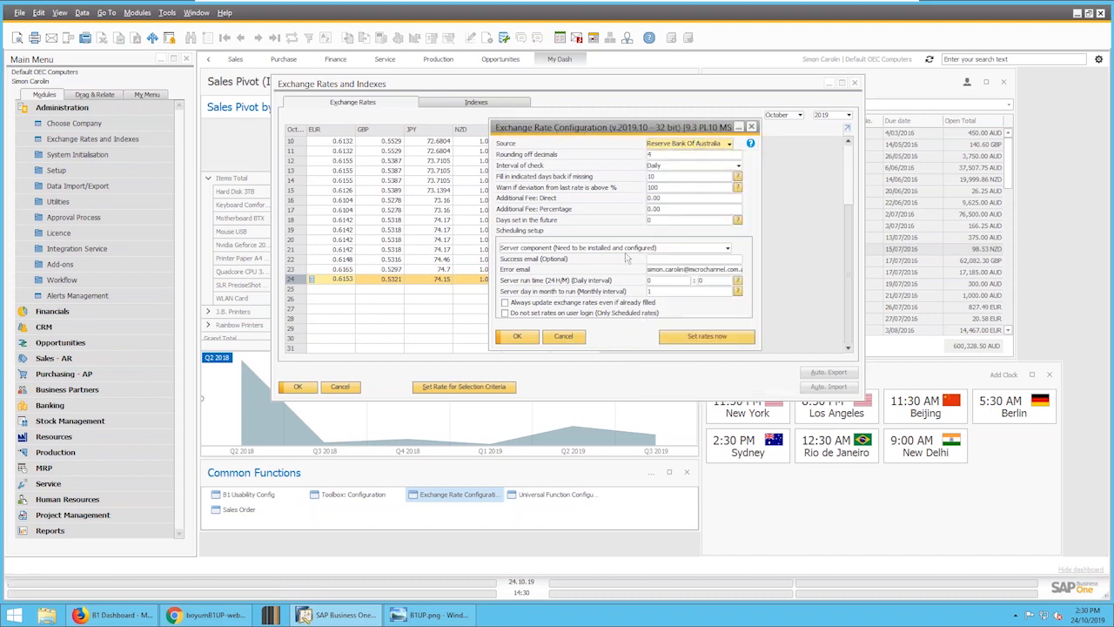
# Step: Review the exchange rate check interval, fee, error e-mail and scheduling settings, and close both exchange rate windows unchanged
pyautogui.moveTo(572, 129); pyautogui.dragTo(593, 94)
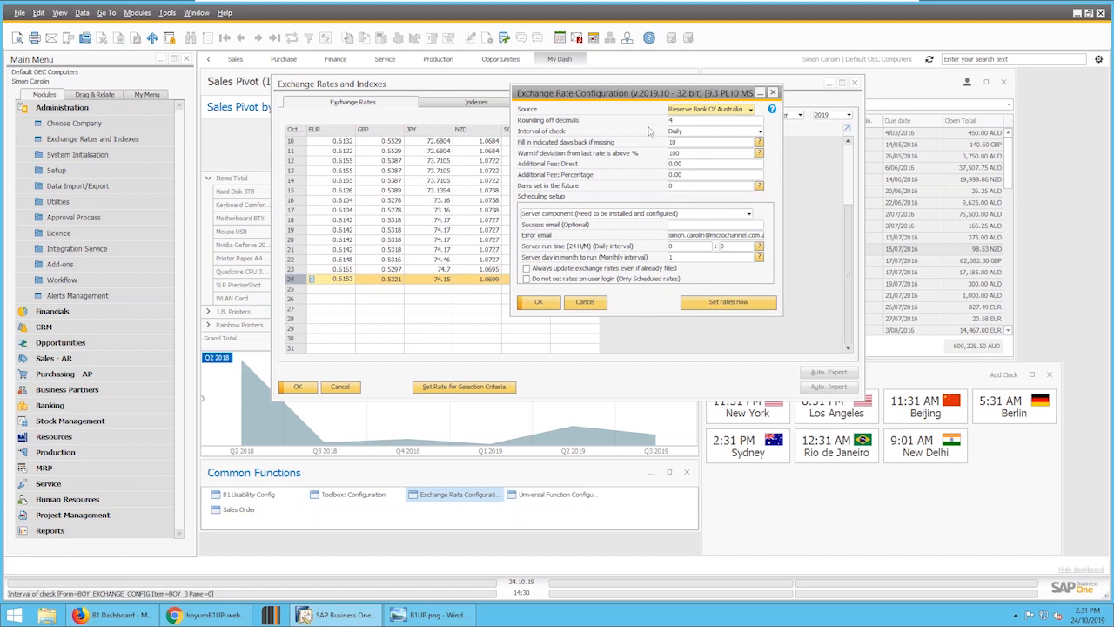
pyautogui.moveTo(581, 97); pyautogui.dragTo(707, 97)
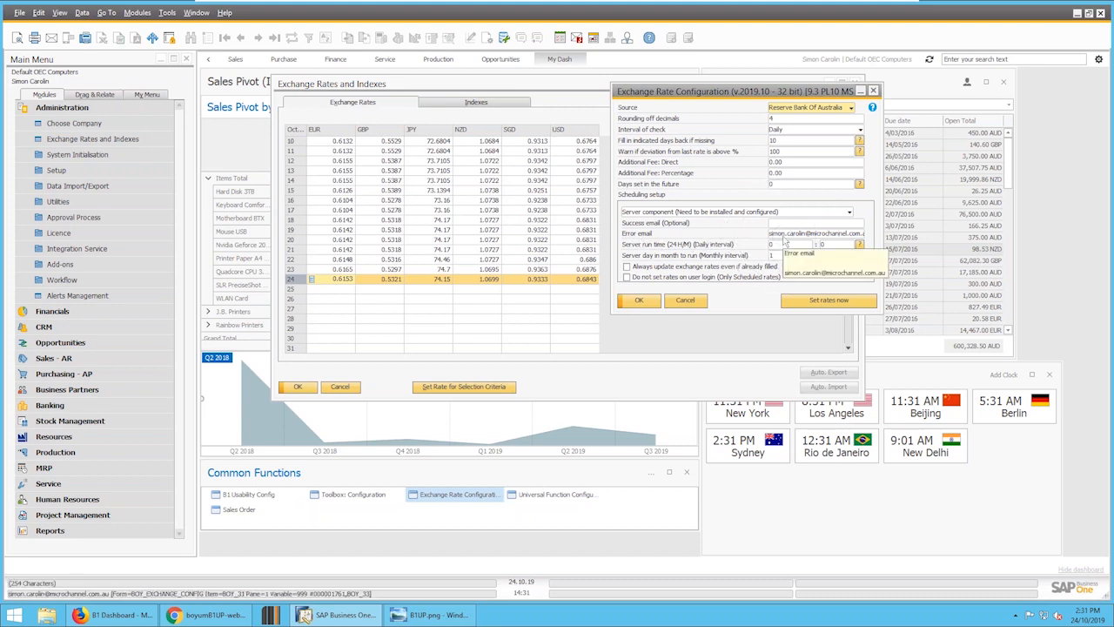
pyautogui.click(814, 242)
pyautogui.click(814, 242)
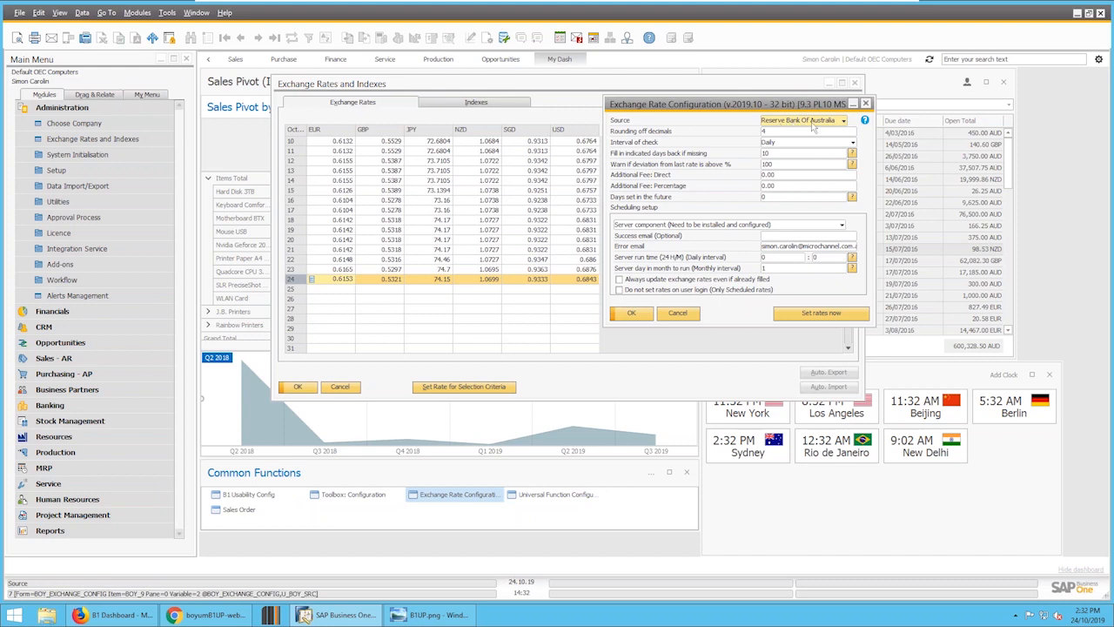
pyautogui.click(867, 104)
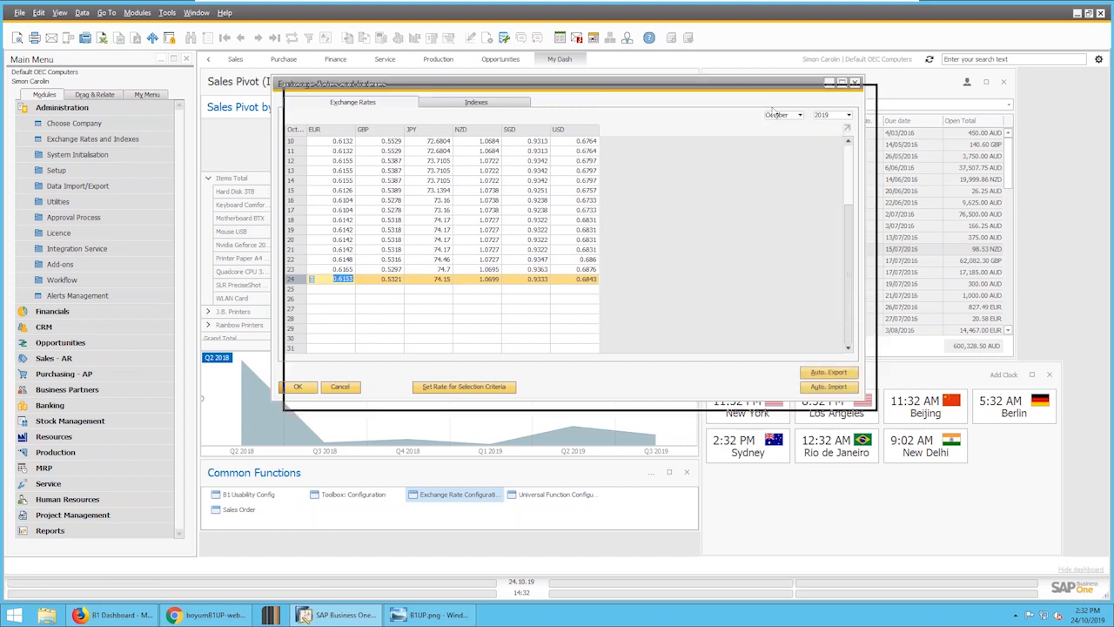
pyautogui.click(885, 110)
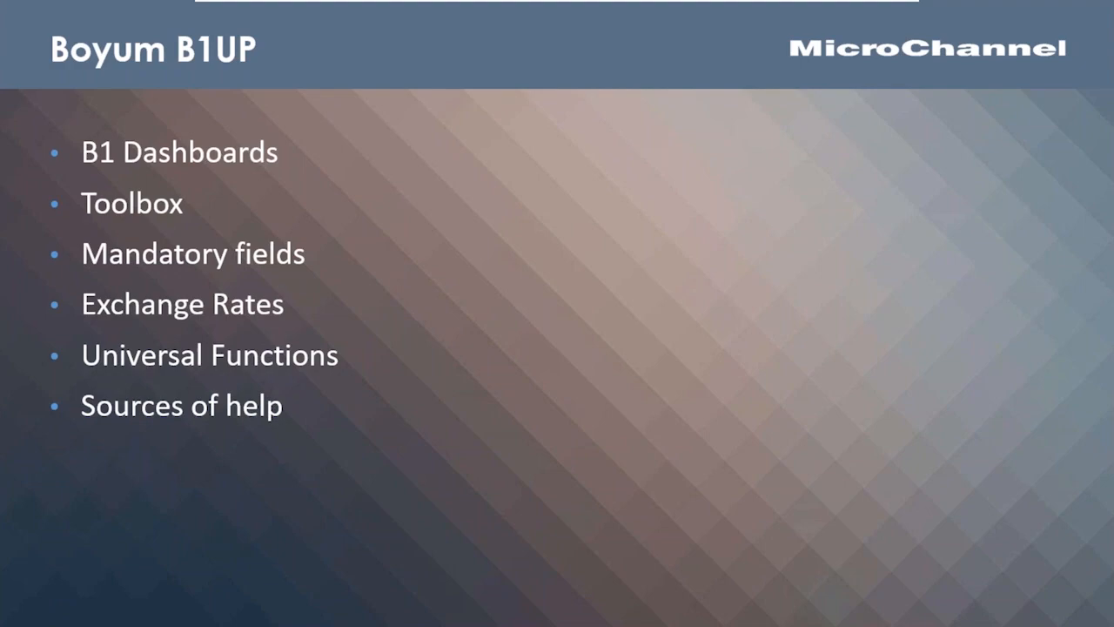
# Step: Switch back to SAP Business One and display the first record, UF-001, in Universal Function Configuration
pyautogui.hotkey('alt', 'Tab')
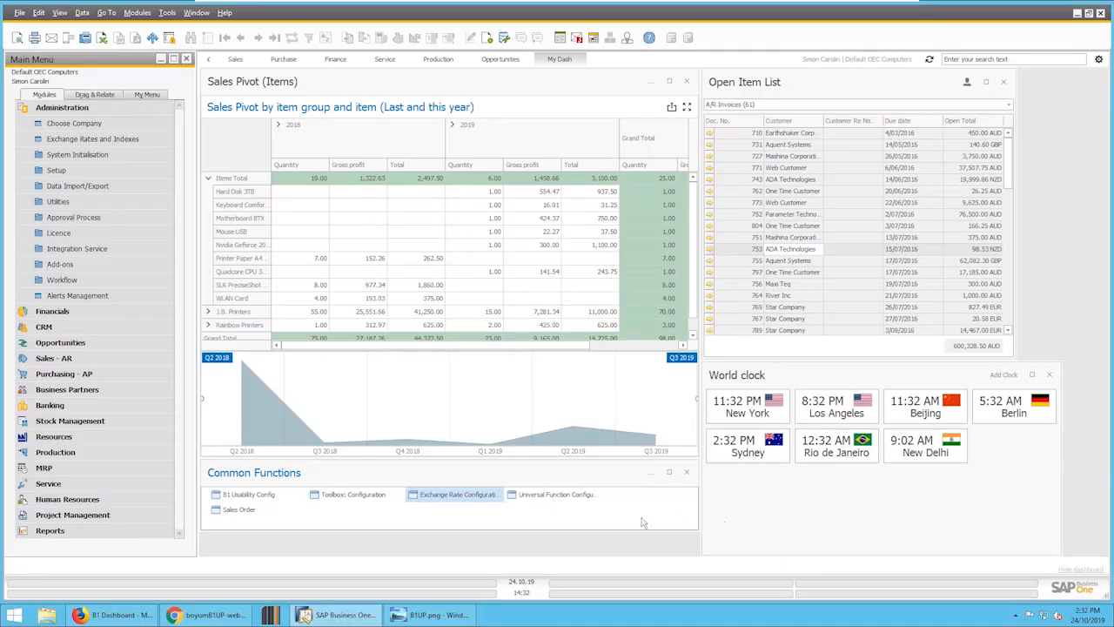
pyautogui.click(575, 496)
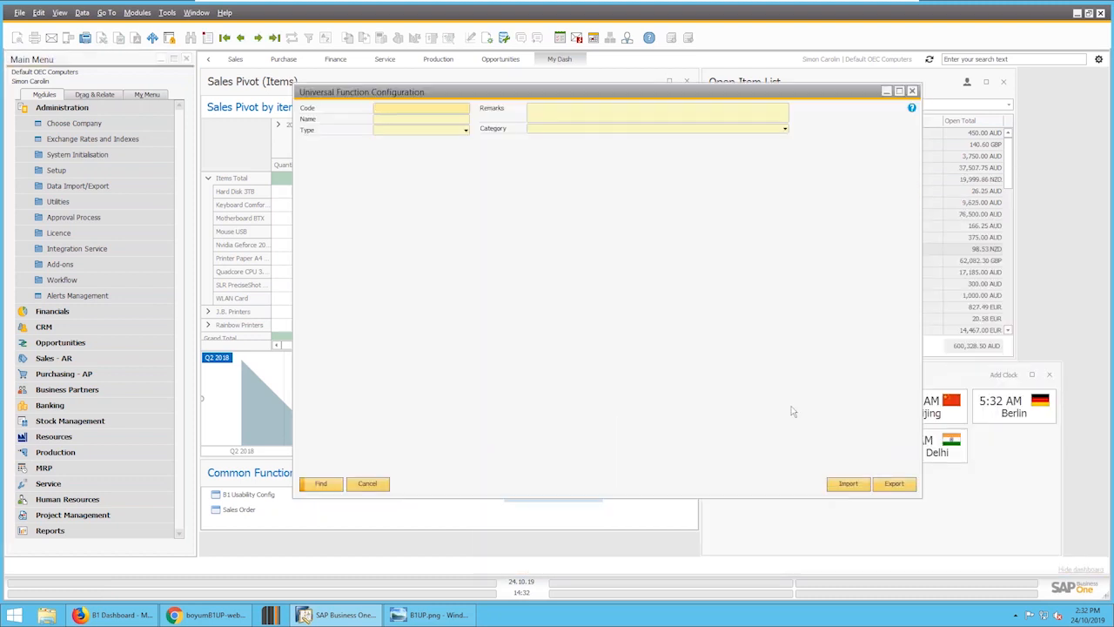
pyautogui.click(261, 39)
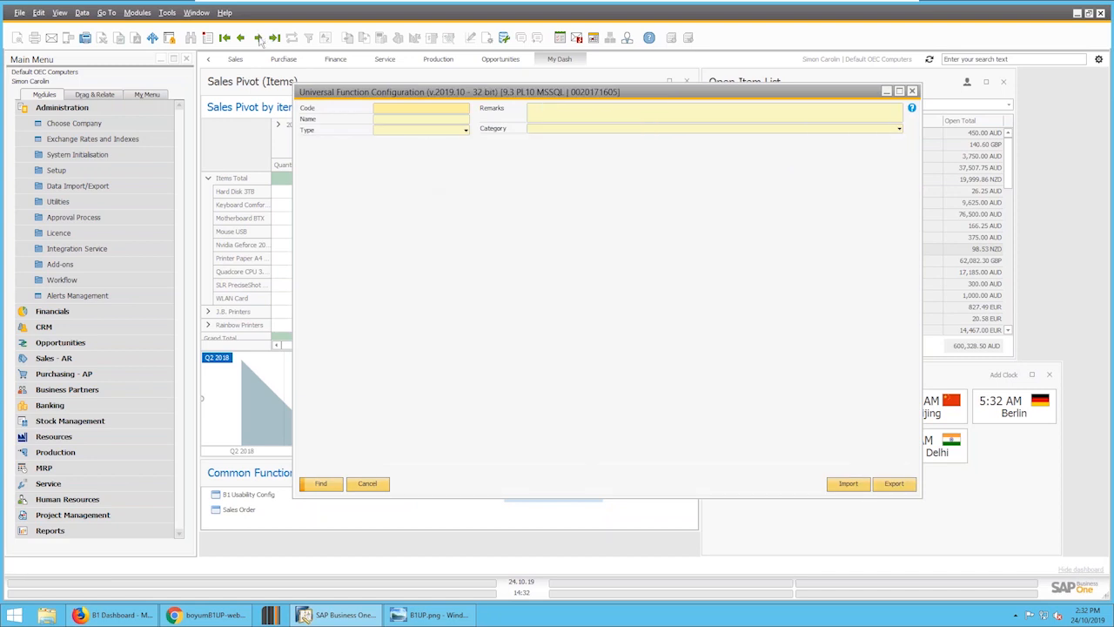
pyautogui.click(258, 38)
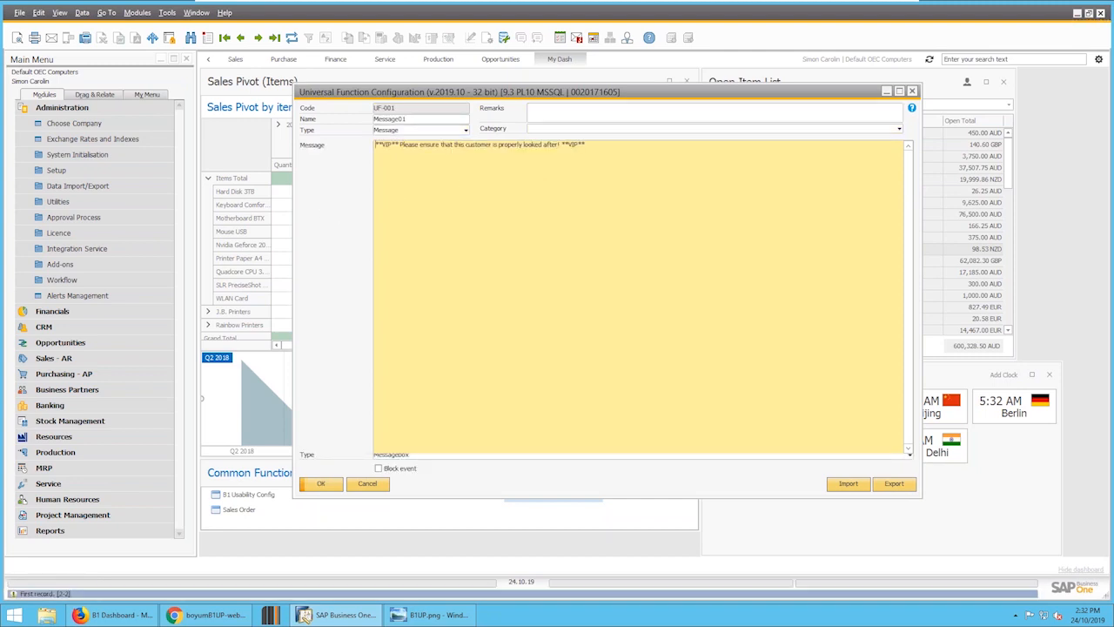
# Step: Examine the available universal function types and the UF-001 message settings, keeping the Message type, and close the configuration
pyautogui.click(465, 130)
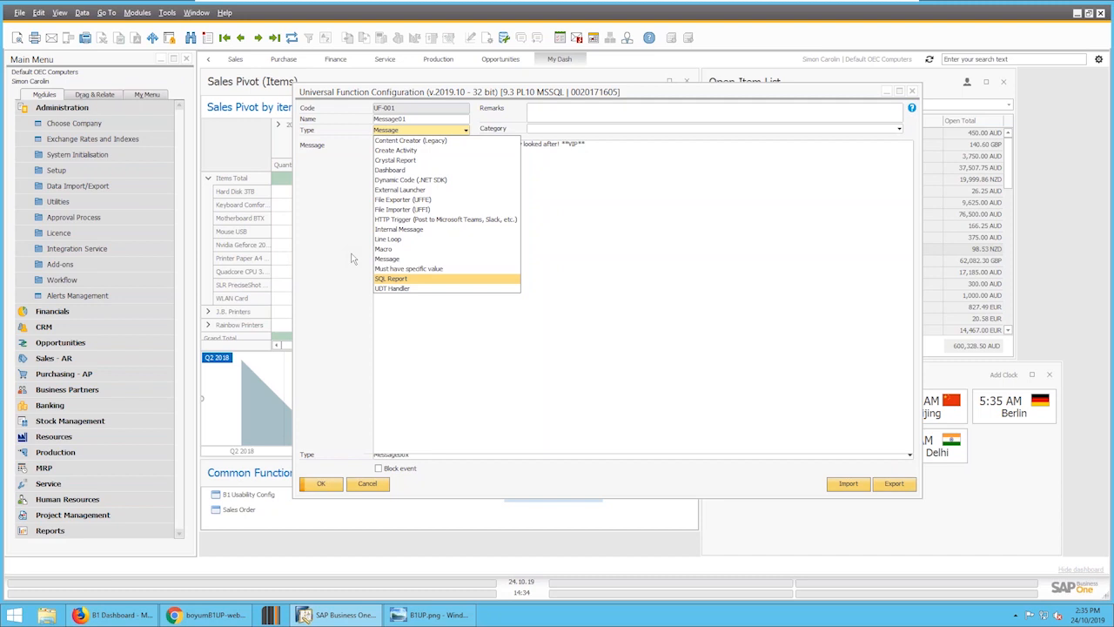
pyautogui.press('Up')
pyautogui.press('Up')
pyautogui.press('Up')
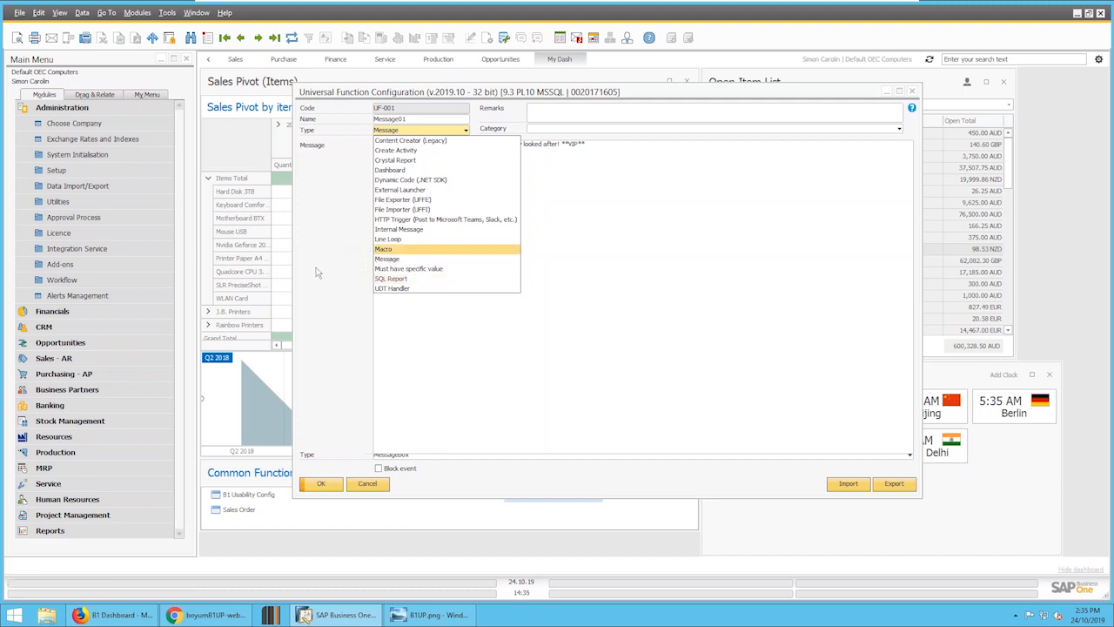
pyautogui.press('Escape')
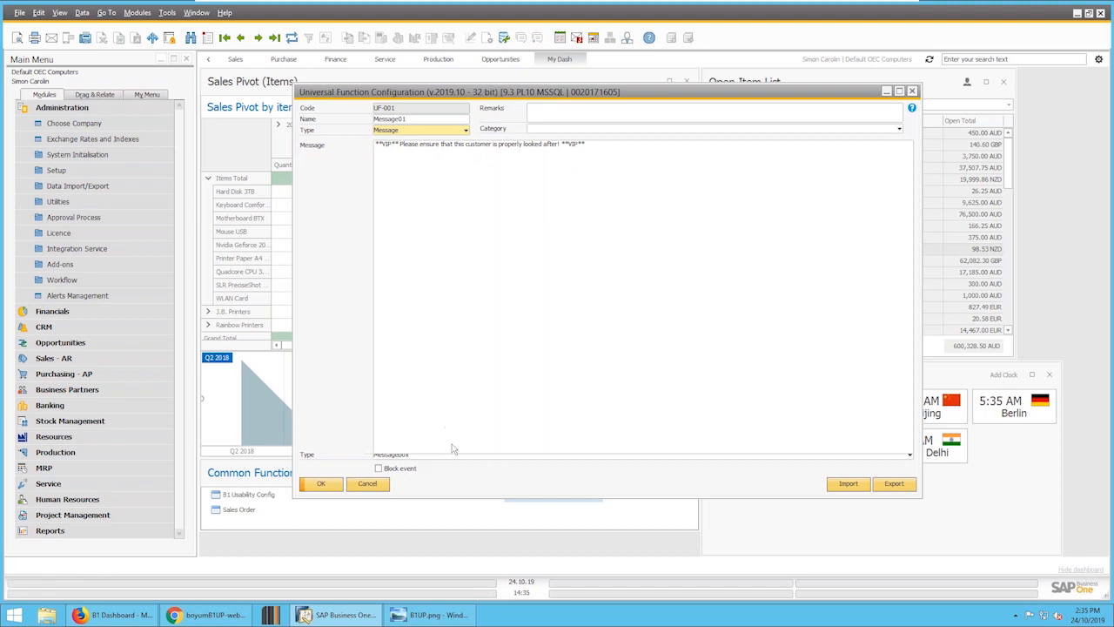
pyautogui.press('ctrl')
pyautogui.press('ctrl')
pyautogui.press('ctrl')
pyautogui.click(320, 484)
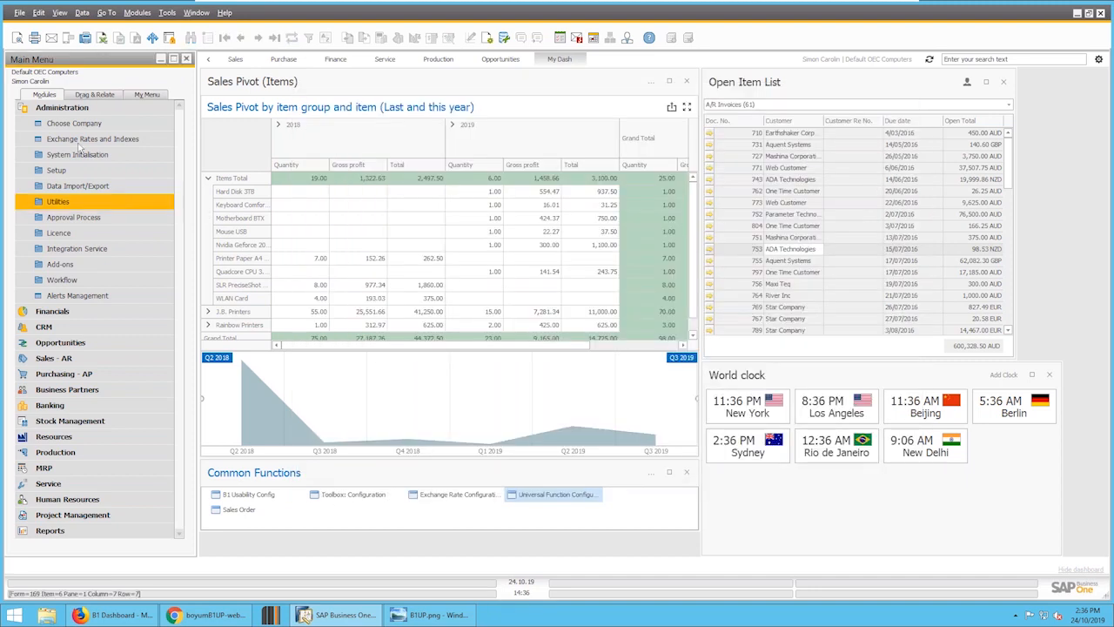
# Step: Start a new sales order for Maxi Teq and check the VIP Customer property in its business partner master data
pyautogui.click(63, 109)
pyautogui.click(243, 513)
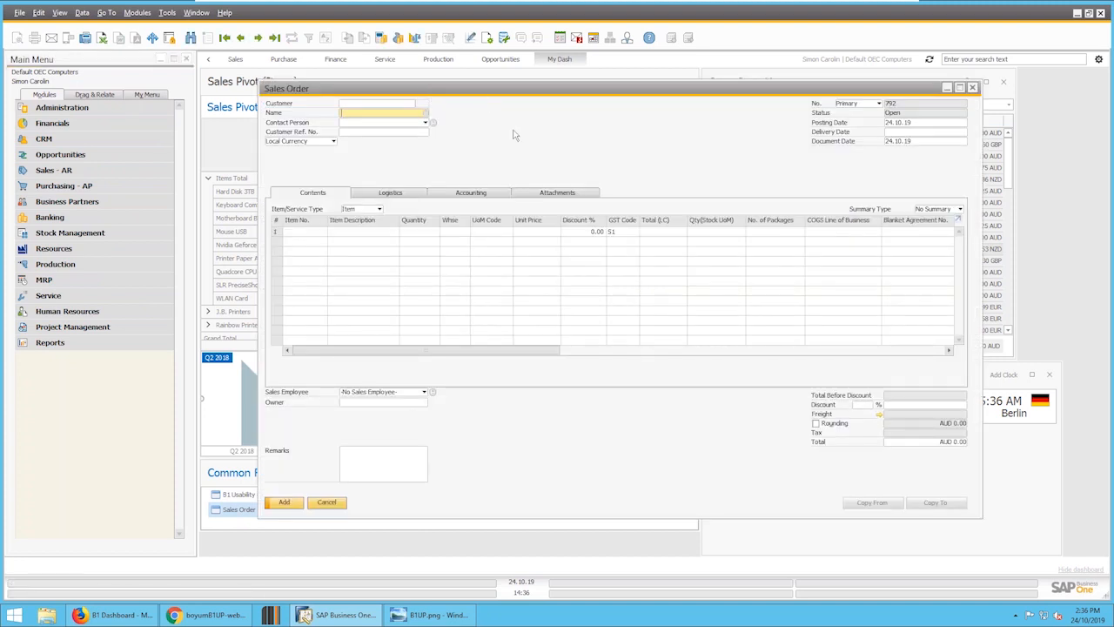
pyautogui.write('maxi')
pyautogui.press('Tab')
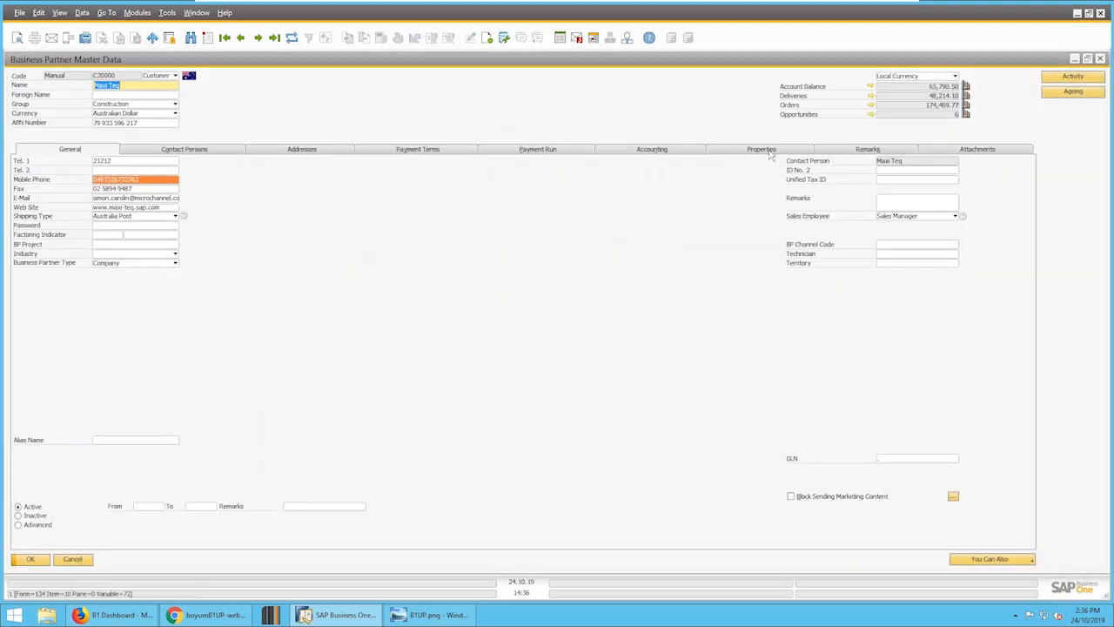
pyautogui.click(770, 151)
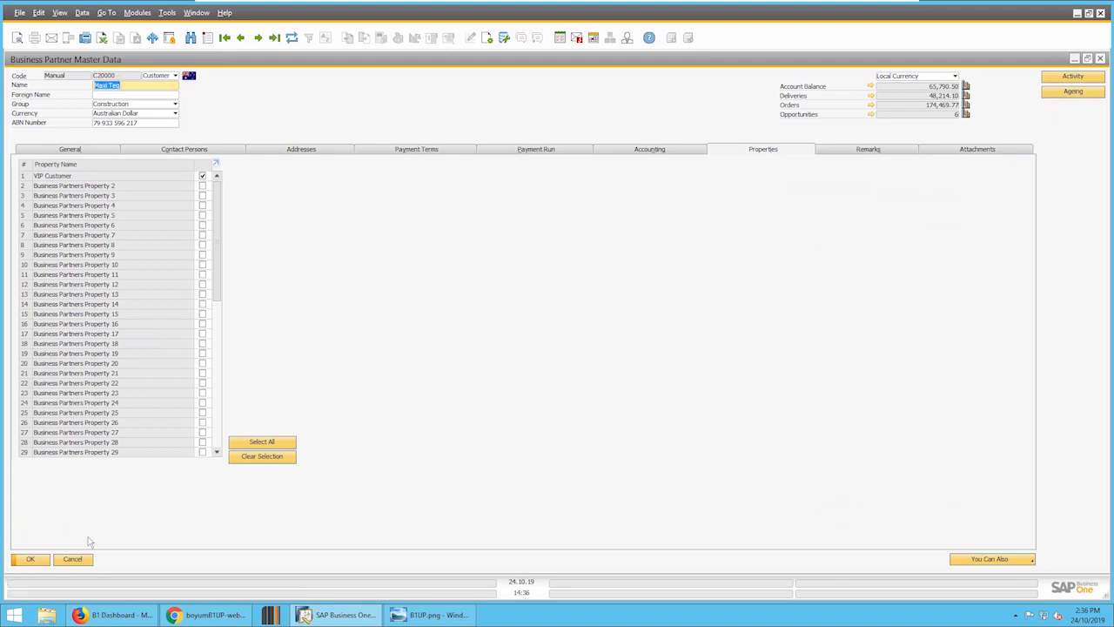
pyautogui.click(73, 558)
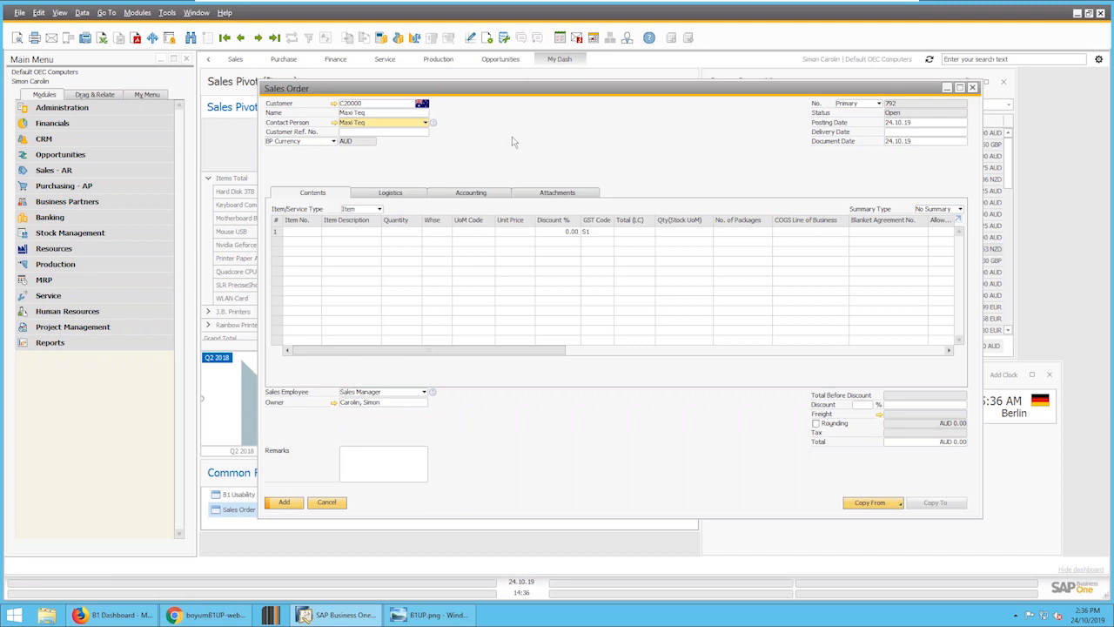
# Step: Open the sales order's B1 Validation Configuration, review the Message_01 trigger and SQL condition, and close it unchanged
pyautogui.rightClick(512, 137)
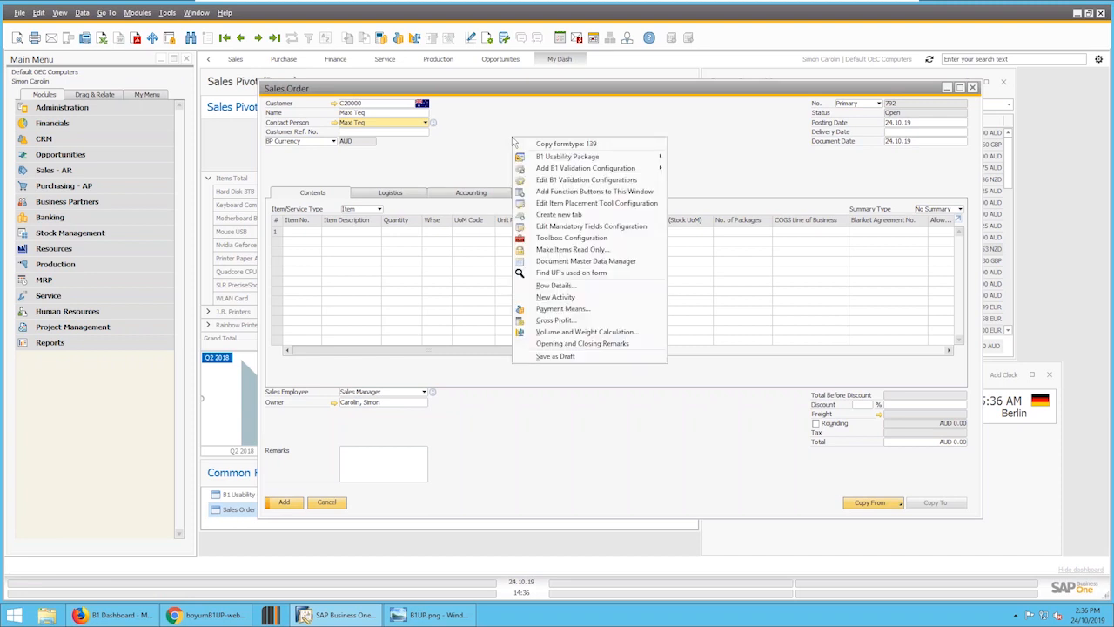
pyautogui.click(583, 181)
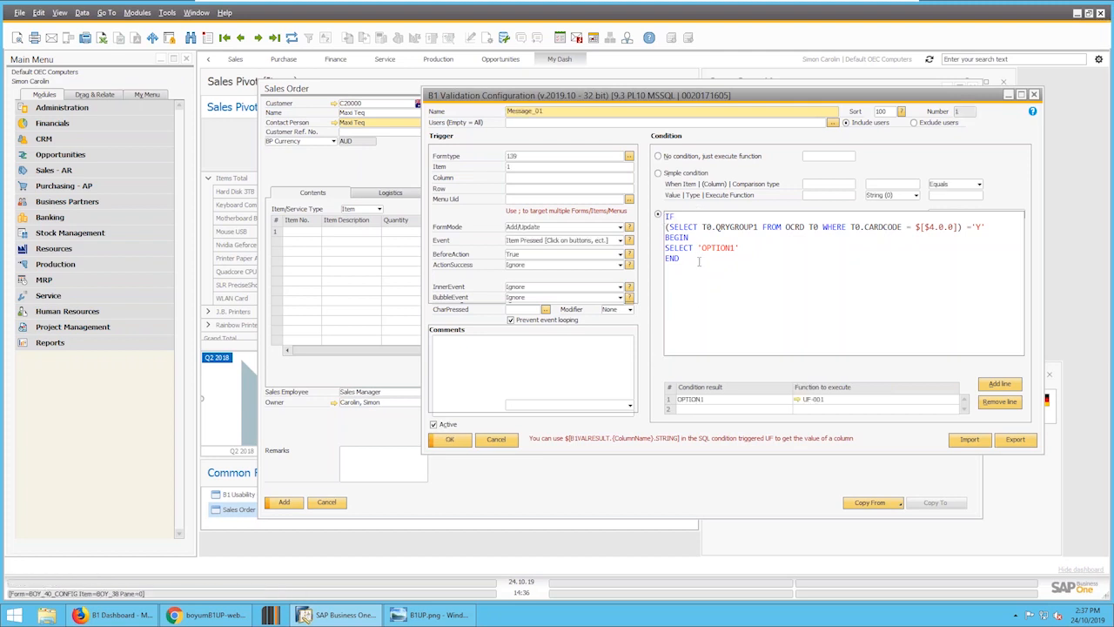
pyautogui.moveTo(699, 261); pyautogui.dragTo(661, 216)
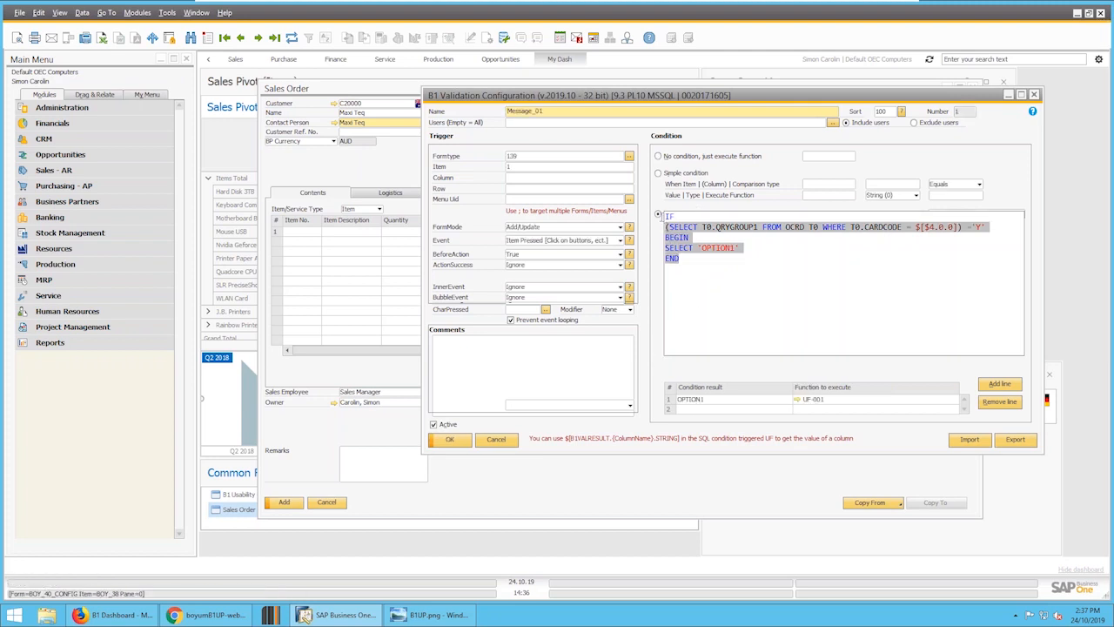
pyautogui.click(723, 268)
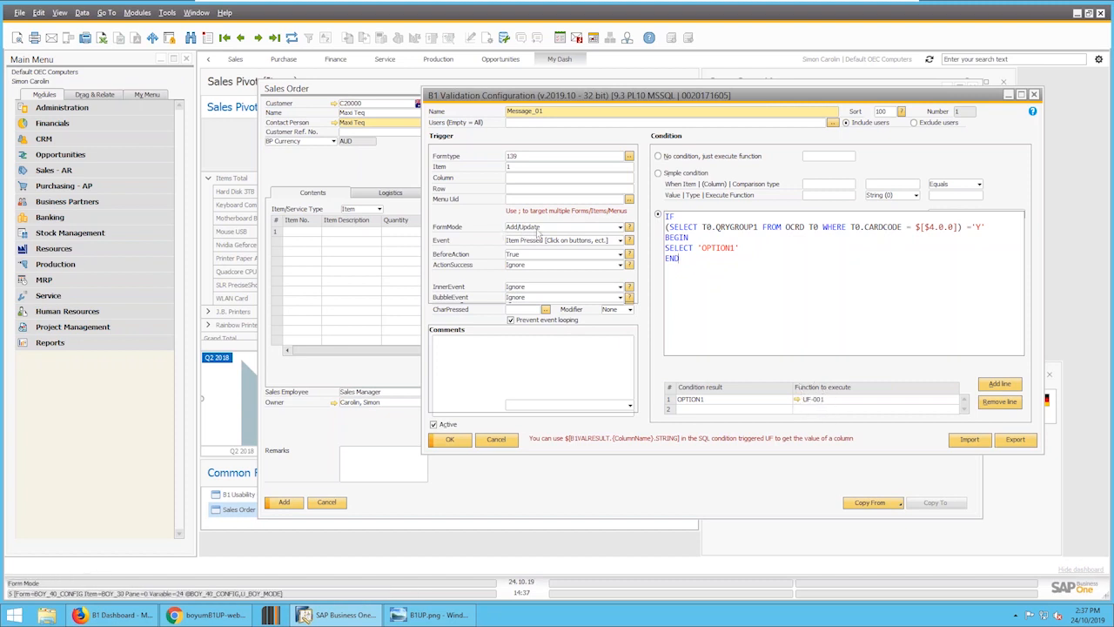
pyautogui.press('ctrl')
pyautogui.press('ctrl')
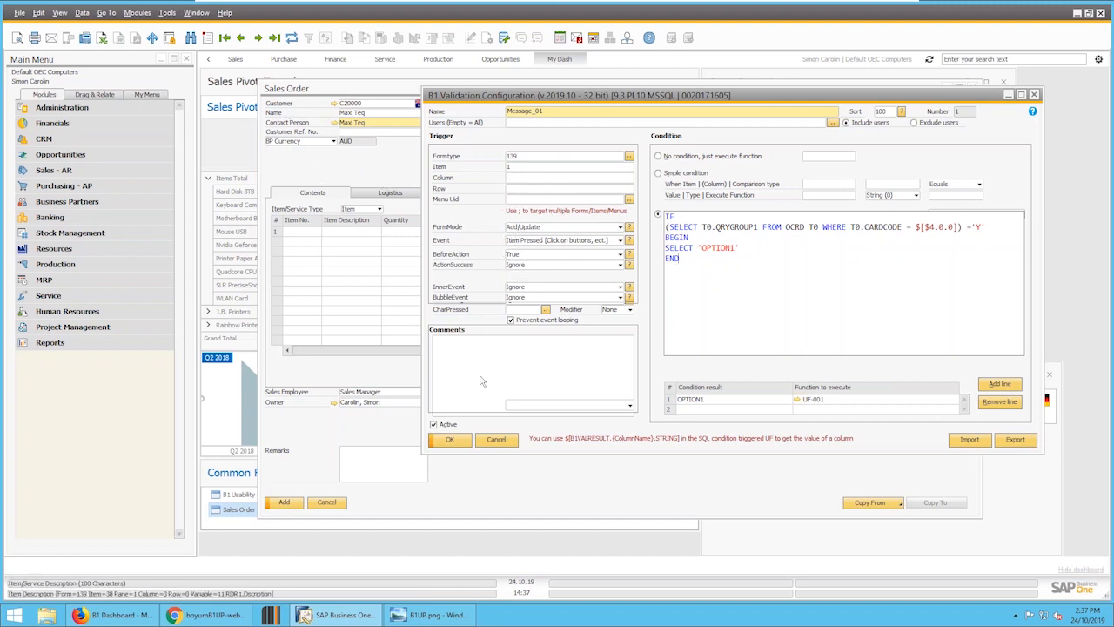
pyautogui.click(496, 441)
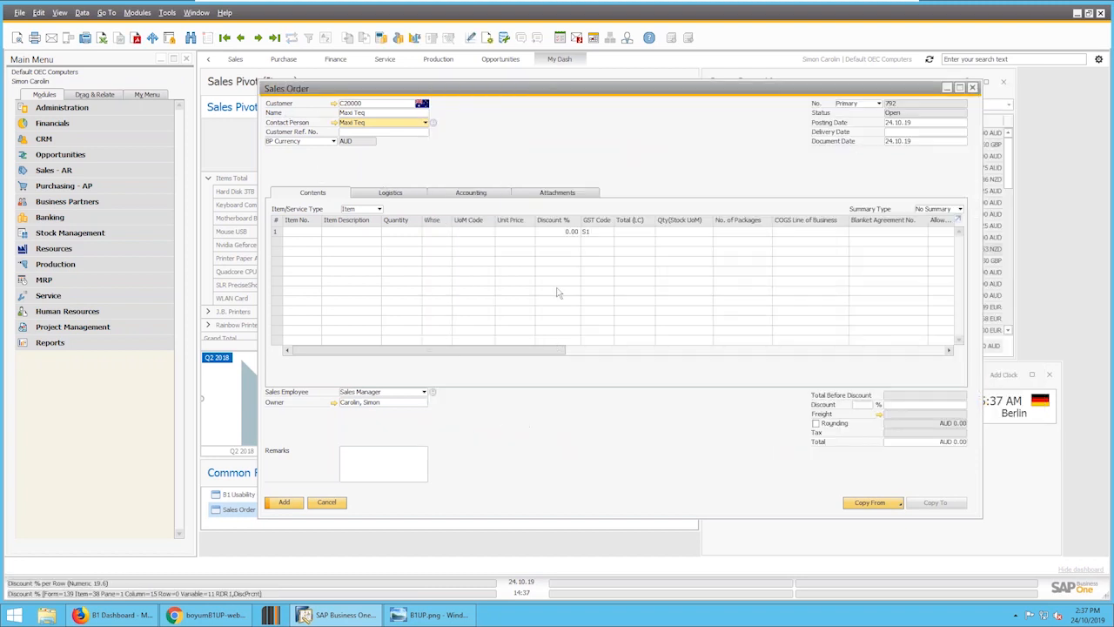
# Step: Add item A00001, J.B. Officeprint 1420, to the sales order and set the delivery date to 24.10.19
pyautogui.click(297, 231)
pyautogui.press('Tab')
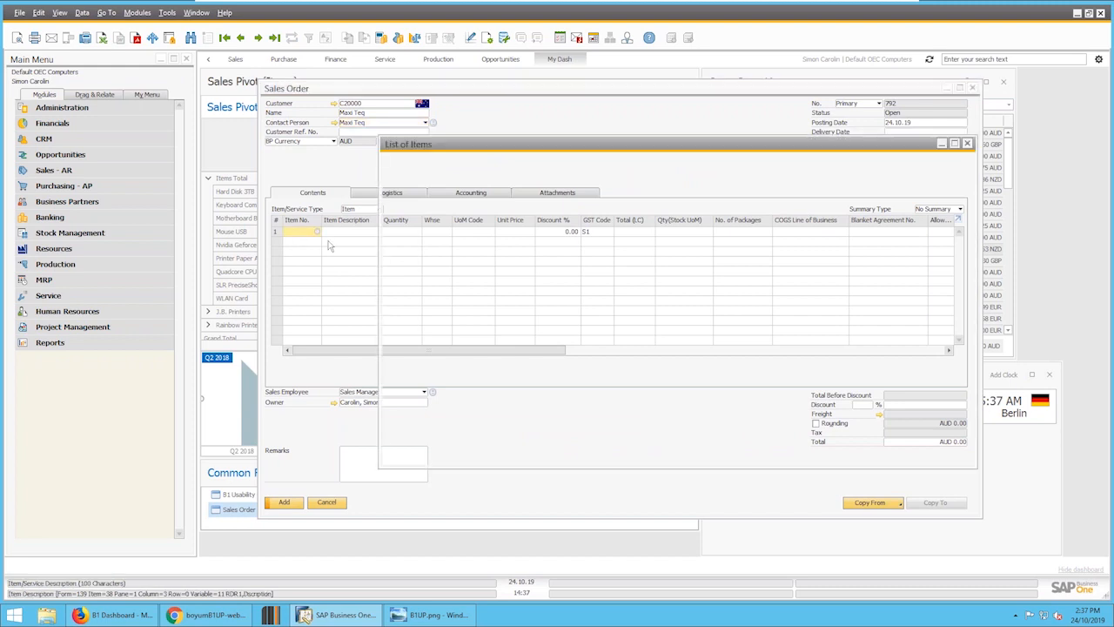
pyautogui.doubleClick(437, 198)
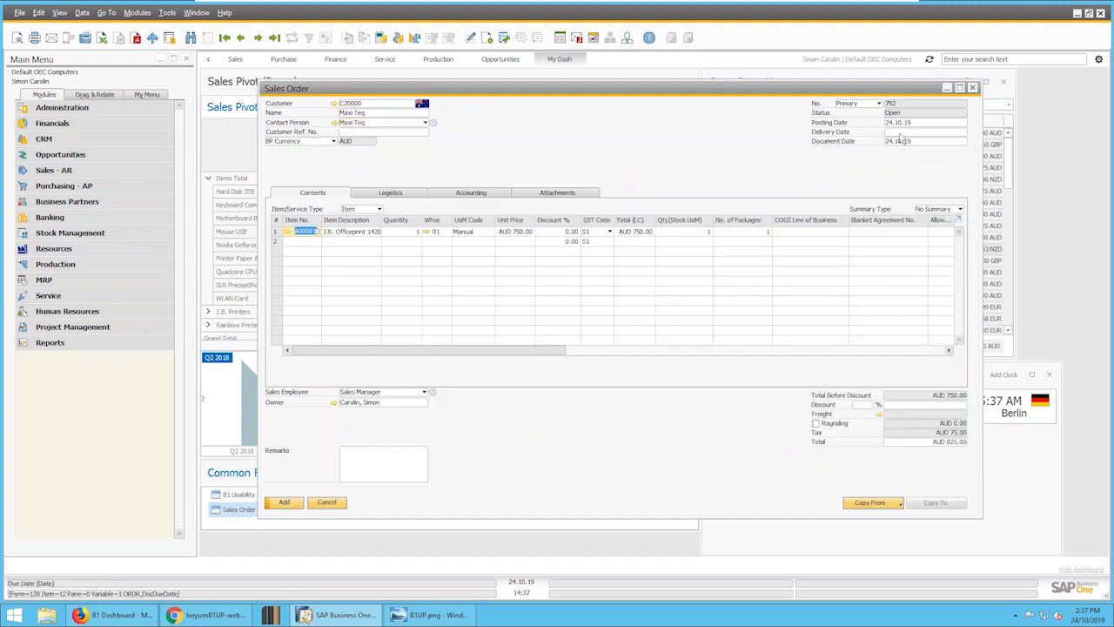
pyautogui.click(903, 132)
pyautogui.press('Tab')
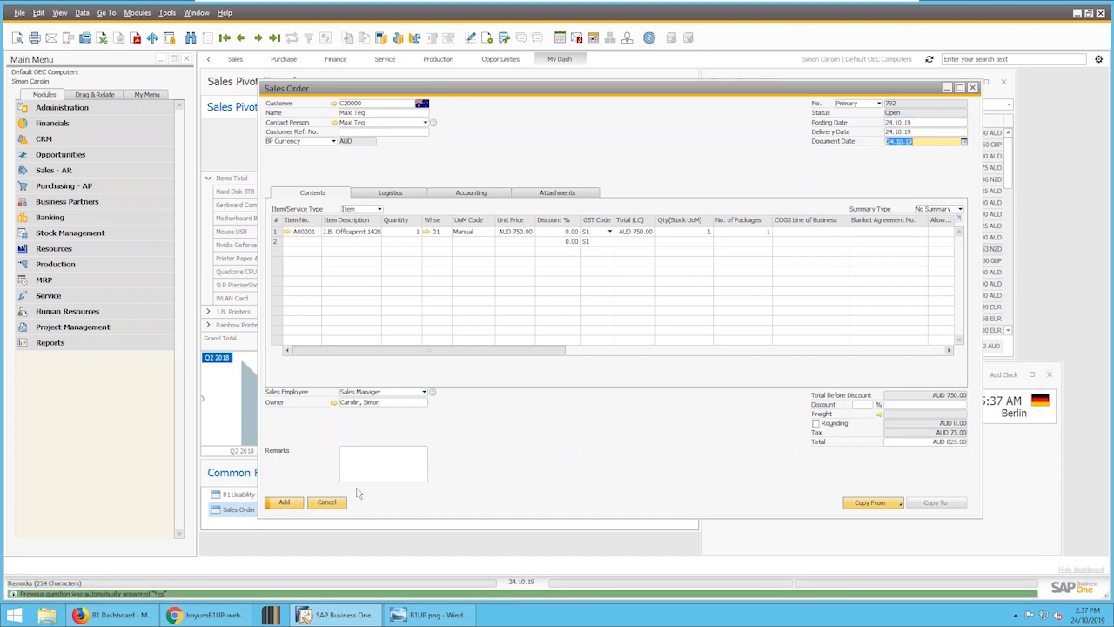
# Step: Add the sales order by acknowledging its system message, close the form, and switch to the webinar presentation in Chrome
pyautogui.click(283, 502)
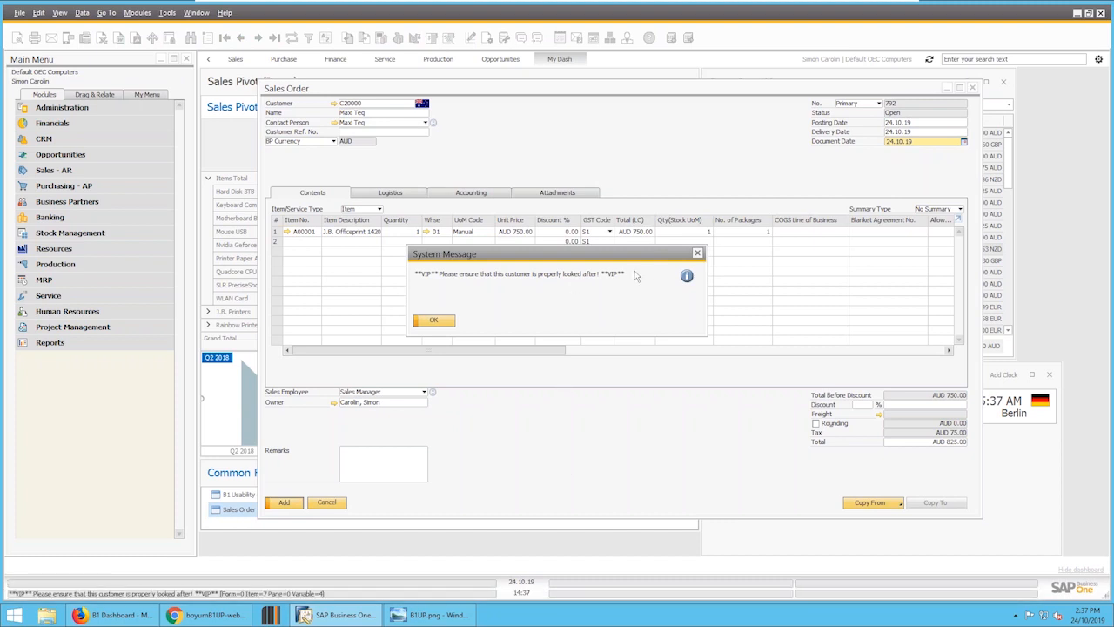
pyautogui.click(435, 321)
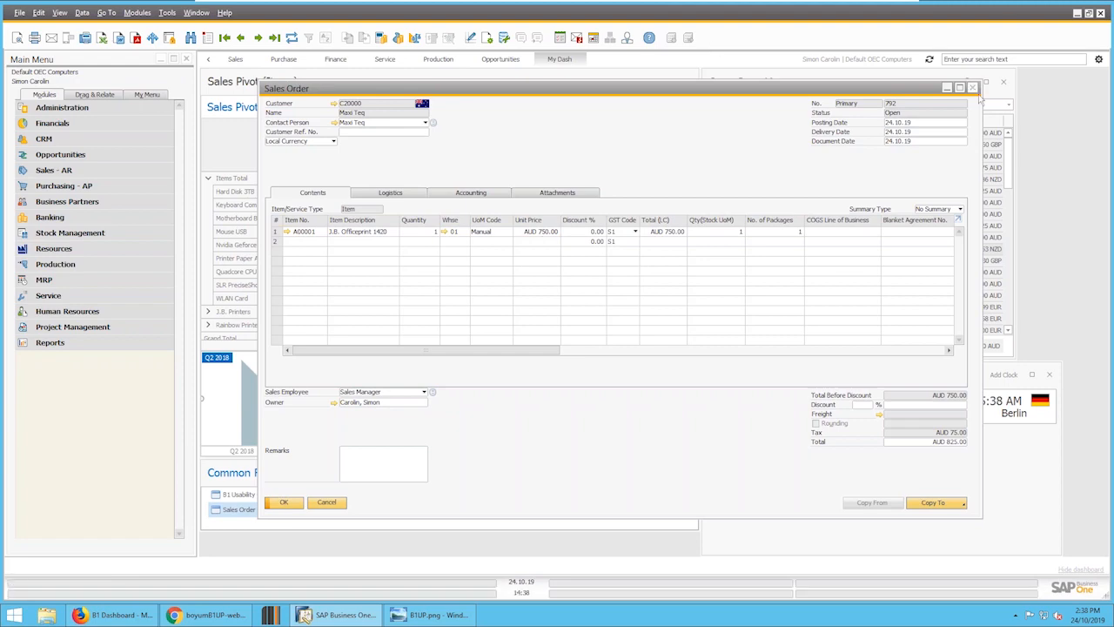
pyautogui.click(973, 88)
pyautogui.hotkey('alt', 'Tab')
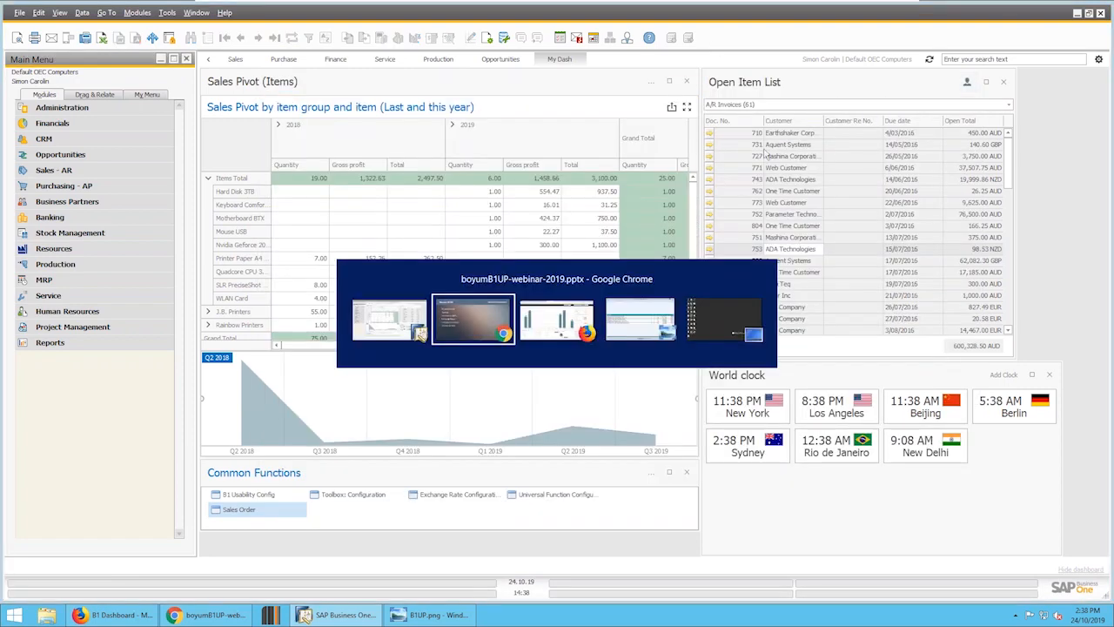